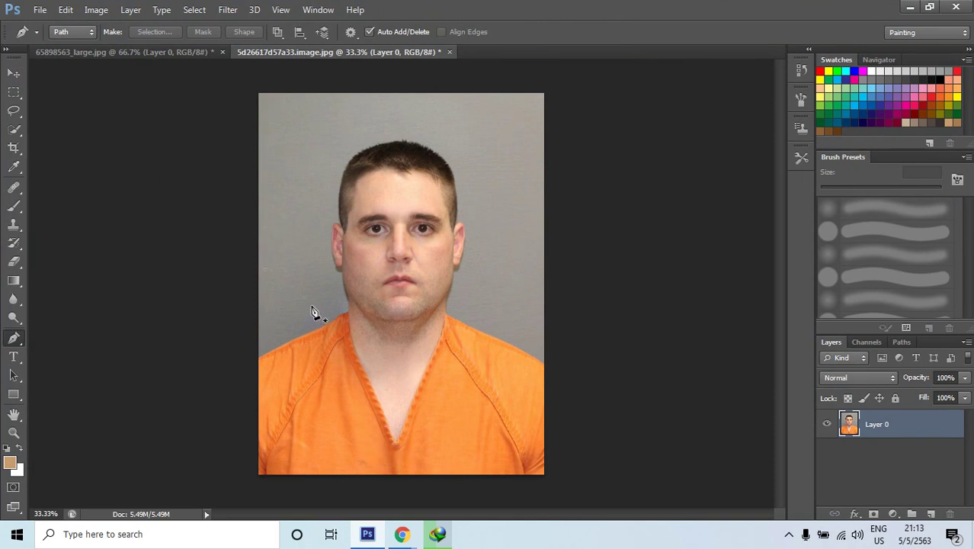
Start a Pen tool path where the shoulder meets the photo's left edge and curve it partway up the orange shoulder
scroll(311, 310, up, 3)
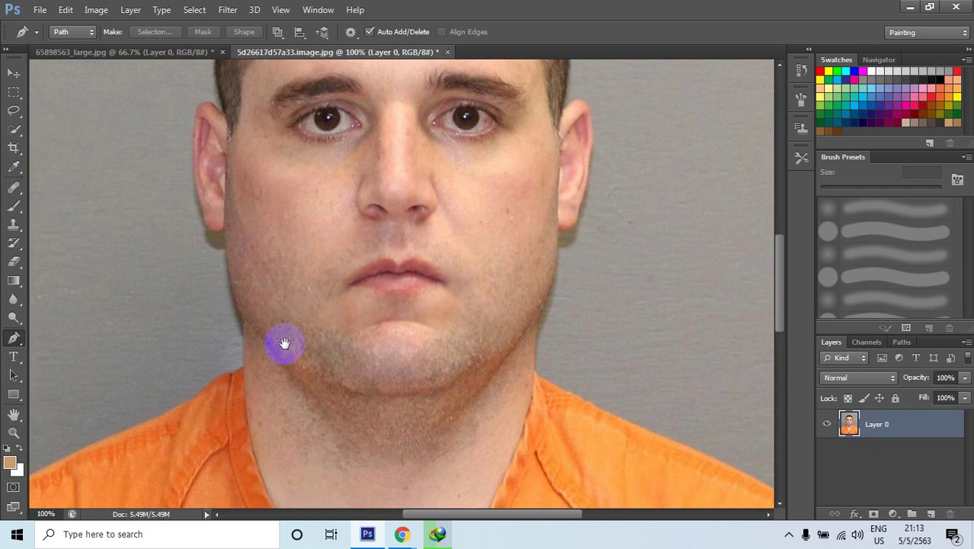
drag(298, 388, 336, 180)
drag(363, 372, 534, 460)
drag(436, 275, 444, 325)
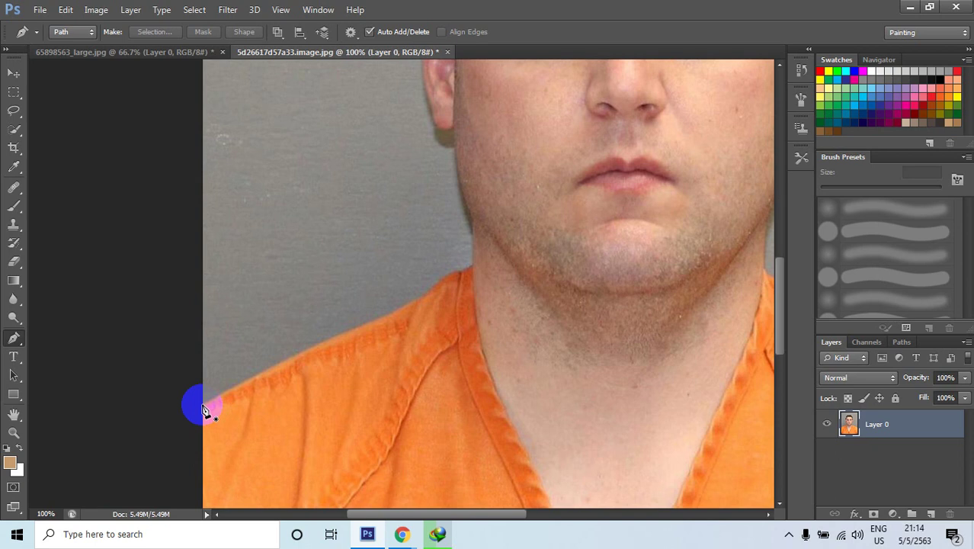
click(204, 405)
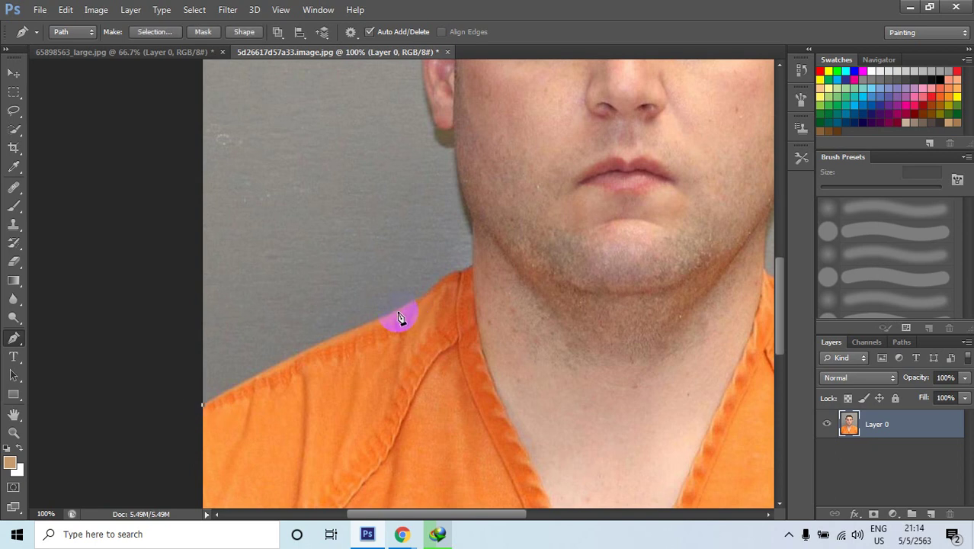
mouse_move(388, 319)
mouse_down()
mouse_move(461, 296)
mouse_move(391, 324)
mouse_up()
key(super)
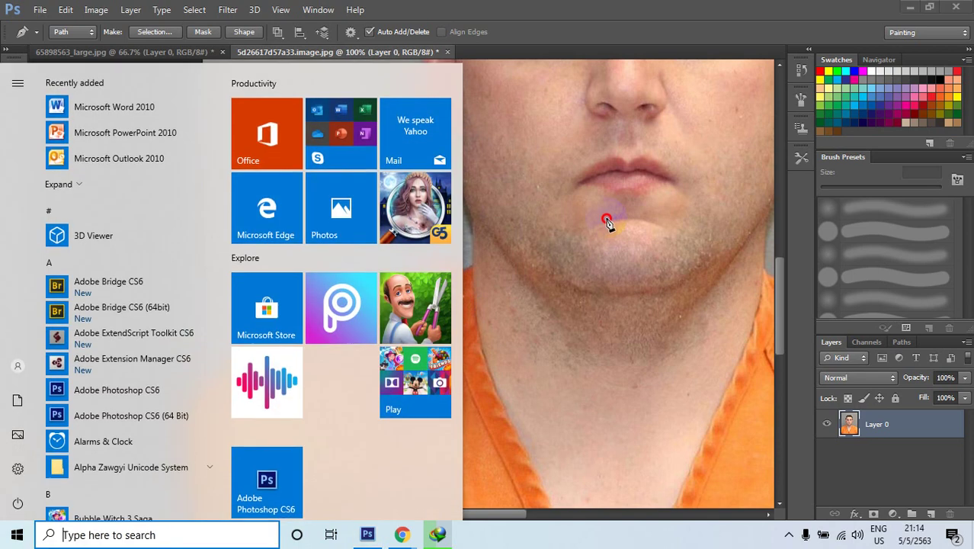
key(super)
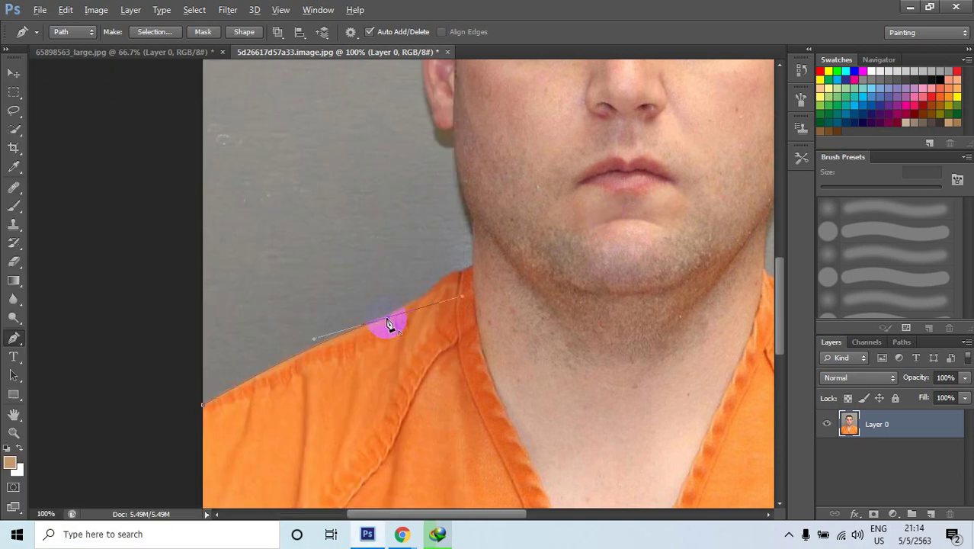
alt+click(390, 321)
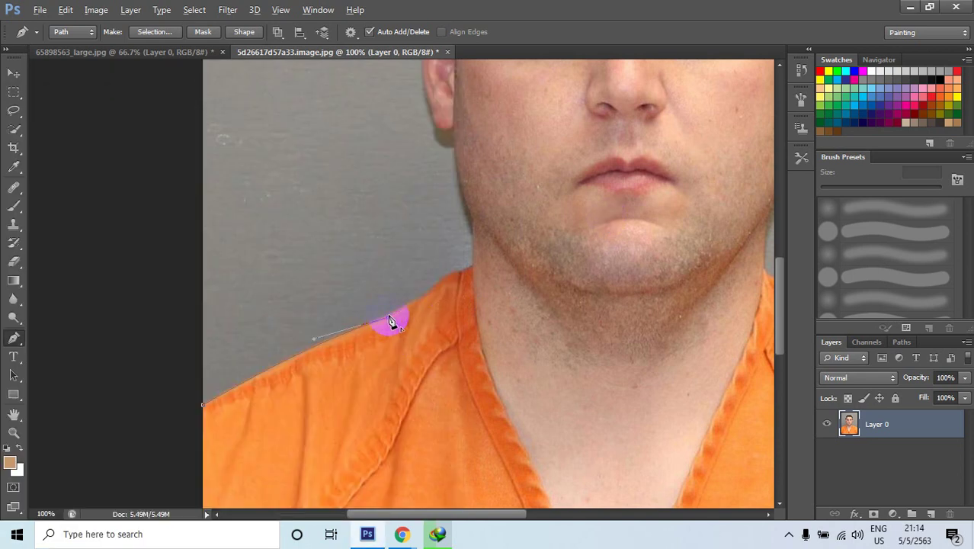
Continue the path along the rest of the left-hand shoulder to the collar and the base of the neck
click(461, 273)
drag(462, 278, 479, 272)
key(super)
key(super)
alt+click(460, 273)
click(473, 264)
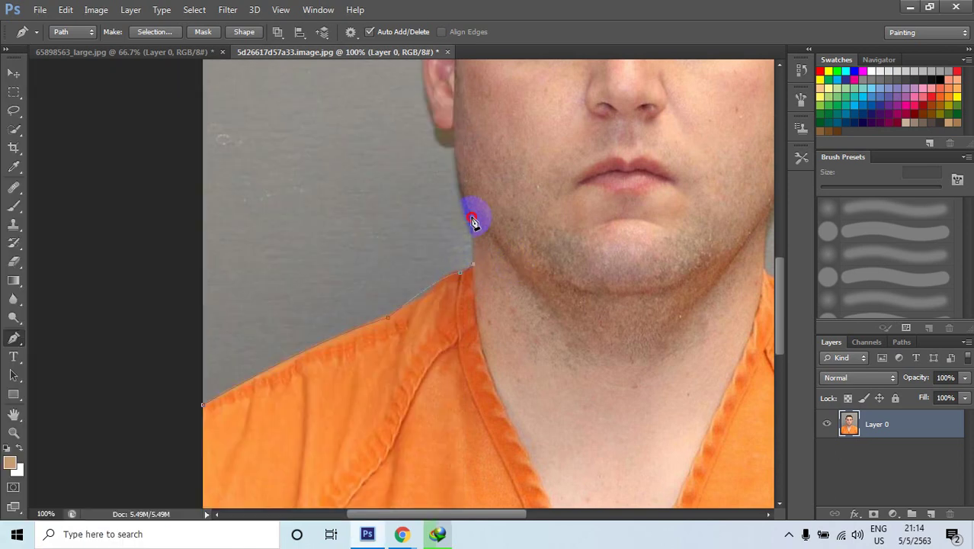
Extend the path up the neck and jaw to the bottom of the left-hand earlobe, ending in a corner point
drag(522, 135, 562, 351)
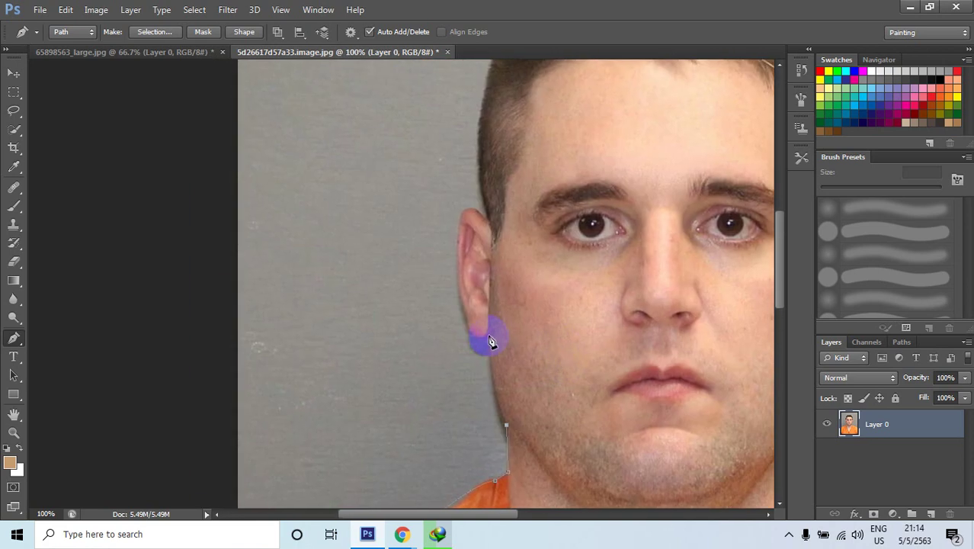
drag(488, 337, 491, 283)
alt+click(489, 337)
Trace the path around the outer edge of the left-hand ear up to where it meets the hairline
drag(466, 314, 465, 350)
alt+click(467, 315)
drag(458, 244, 462, 198)
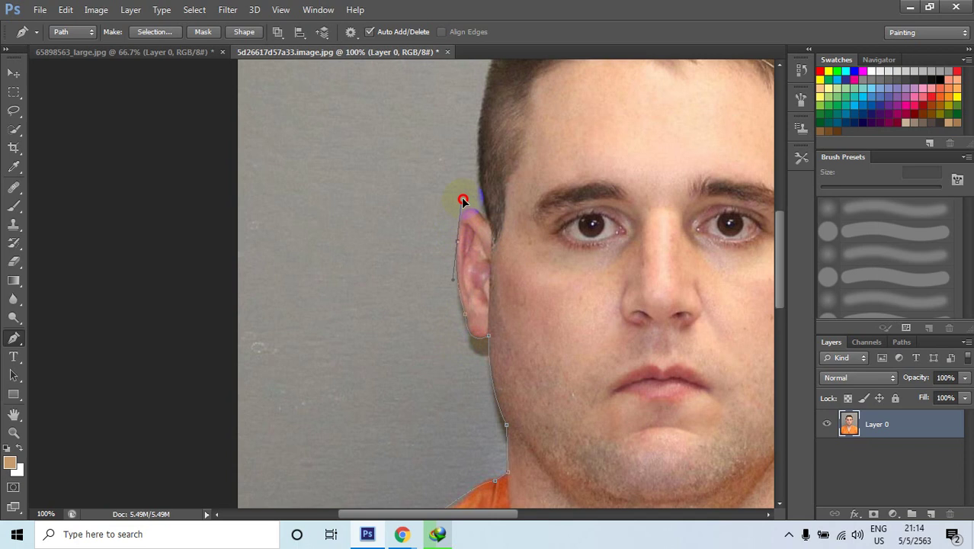
alt+click(459, 242)
drag(490, 227, 516, 251)
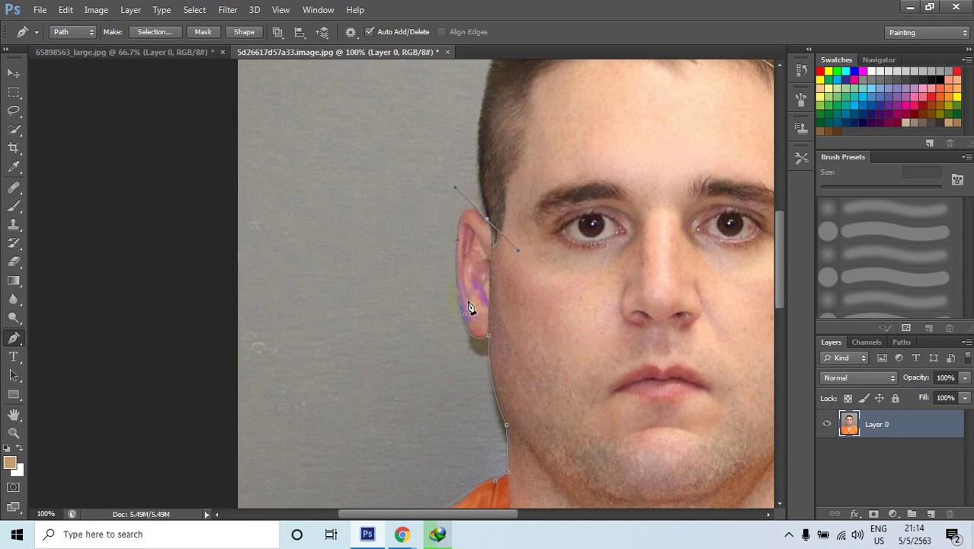
alt+click(487, 219)
Trace the path up the left-hand side of the hair to the upper curve of the head
drag(512, 219, 428, 346)
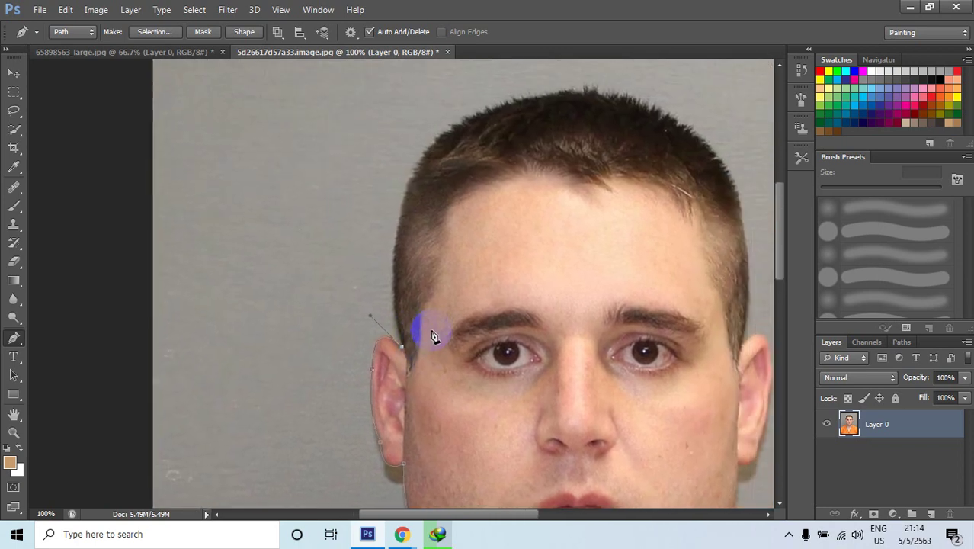
drag(398, 216, 412, 148)
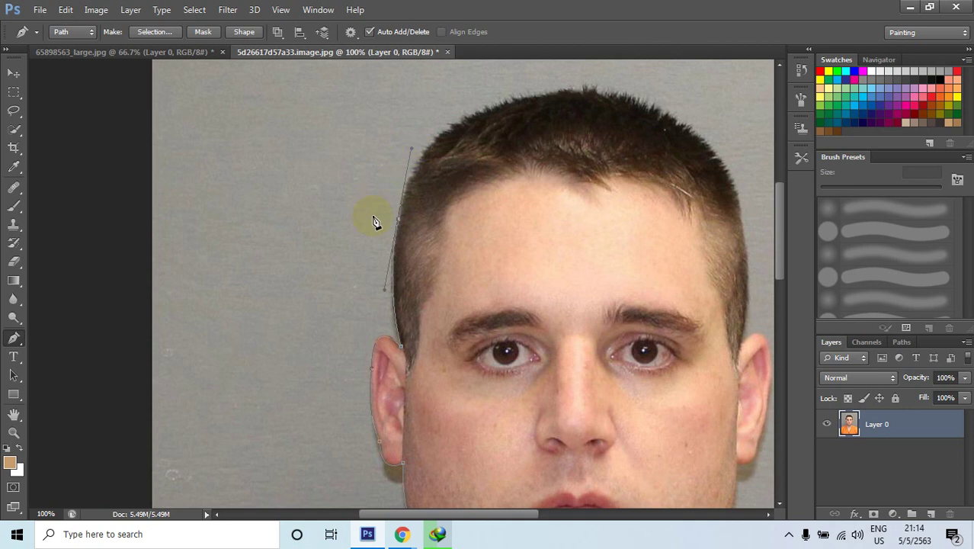
click(402, 222)
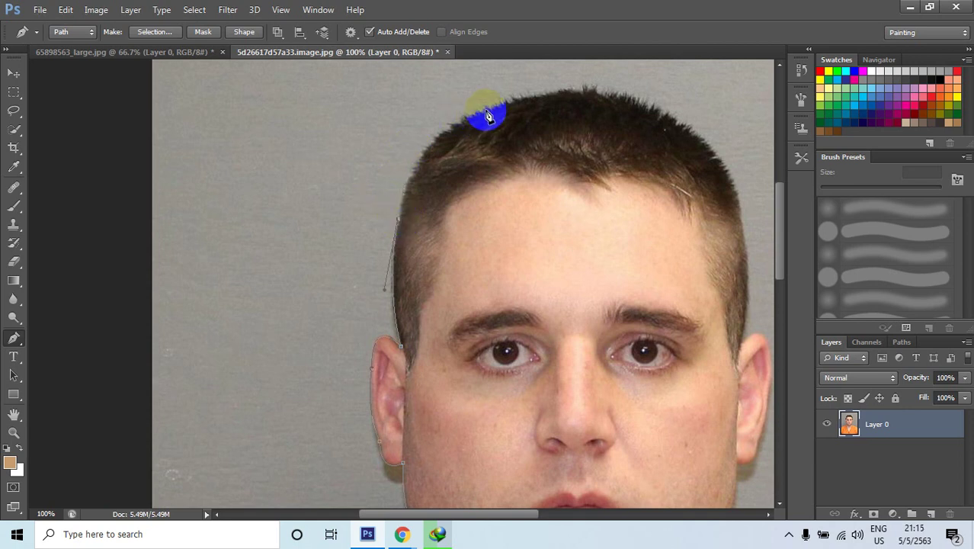
drag(482, 113, 551, 101)
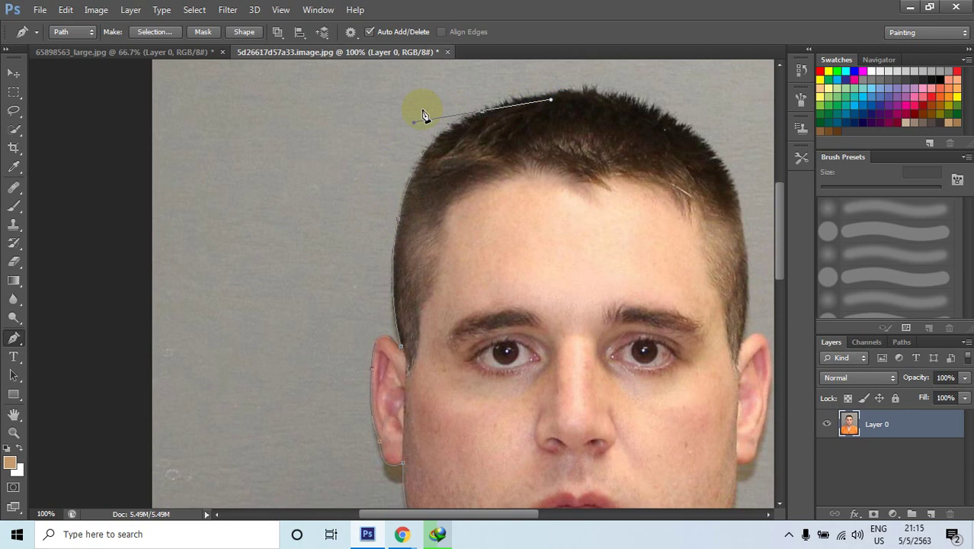
alt+click(480, 115)
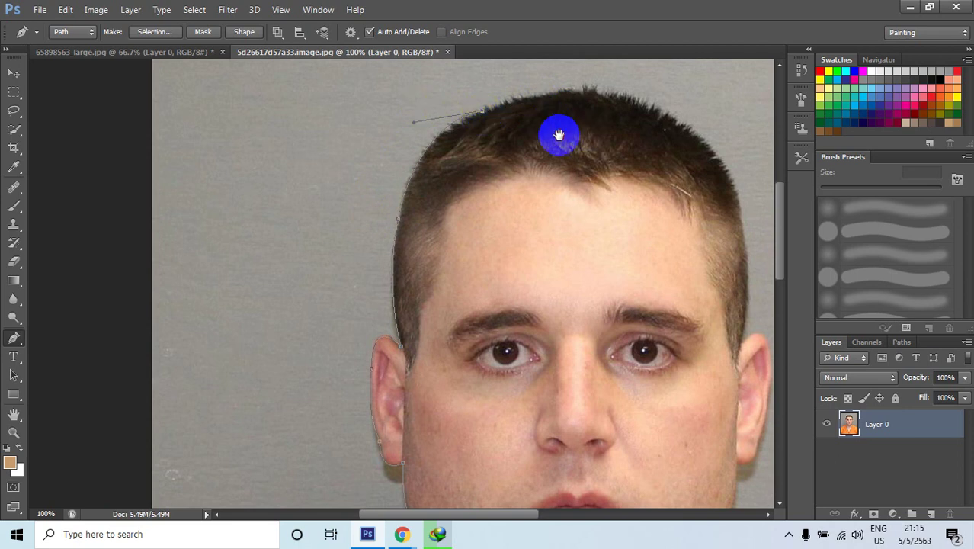
Trace the path over the top of the head and down the right-hand side of the hair to the ear
drag(559, 134, 431, 149)
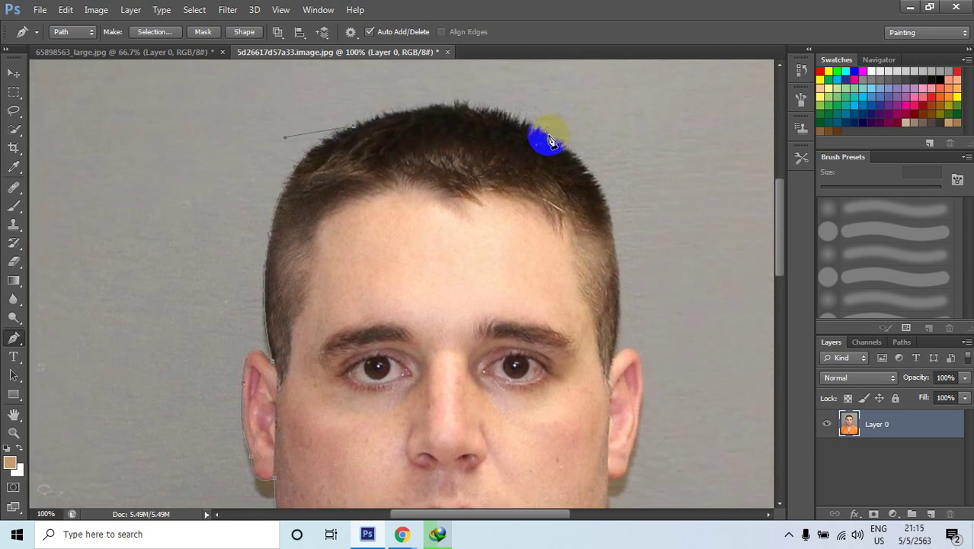
drag(547, 137, 626, 198)
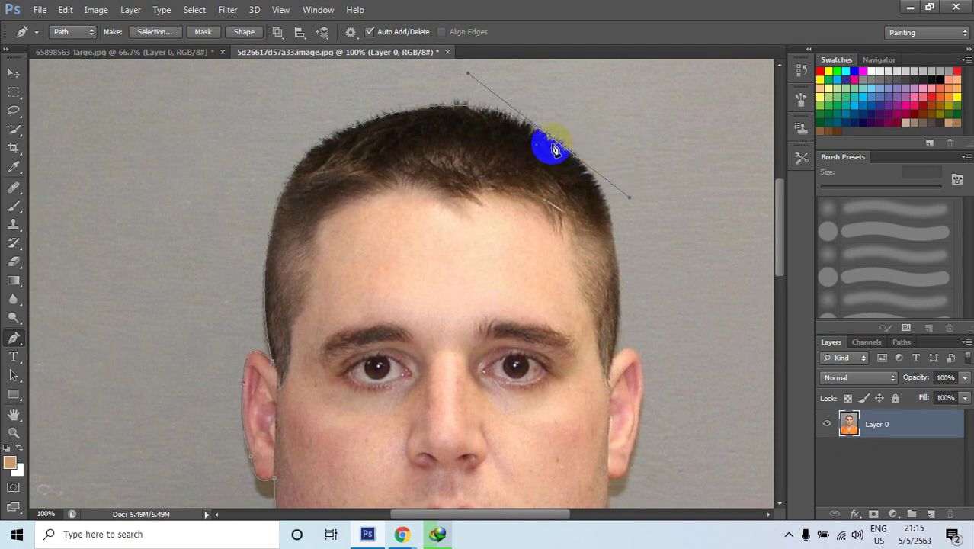
click(610, 227)
drag(610, 266, 620, 298)
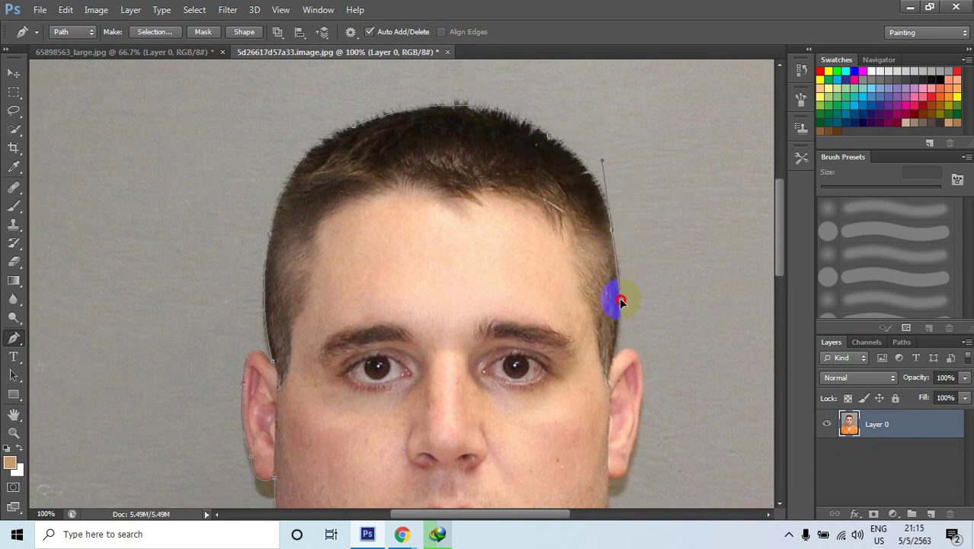
click(611, 227)
drag(612, 362, 591, 418)
alt+click(611, 360)
Trace the path around the right-hand ear from its top down to where the earlobe meets the jaw
drag(606, 322, 577, 239)
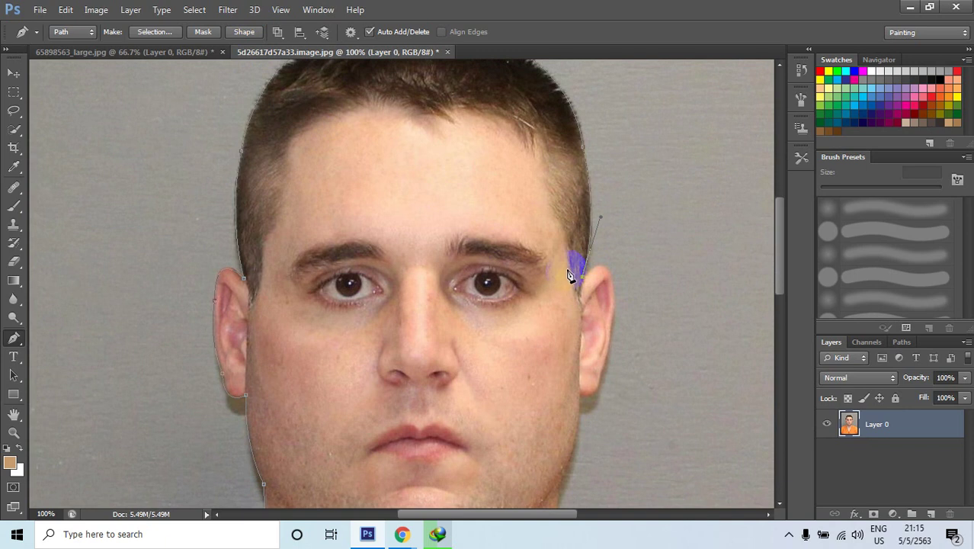
click(610, 314)
key(ctrl+z)
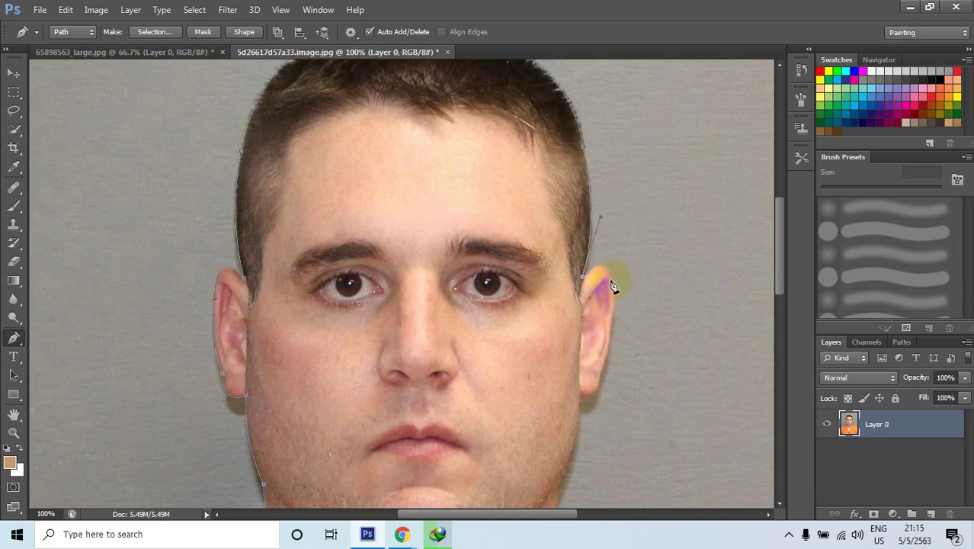
drag(614, 296, 615, 319)
click(611, 284)
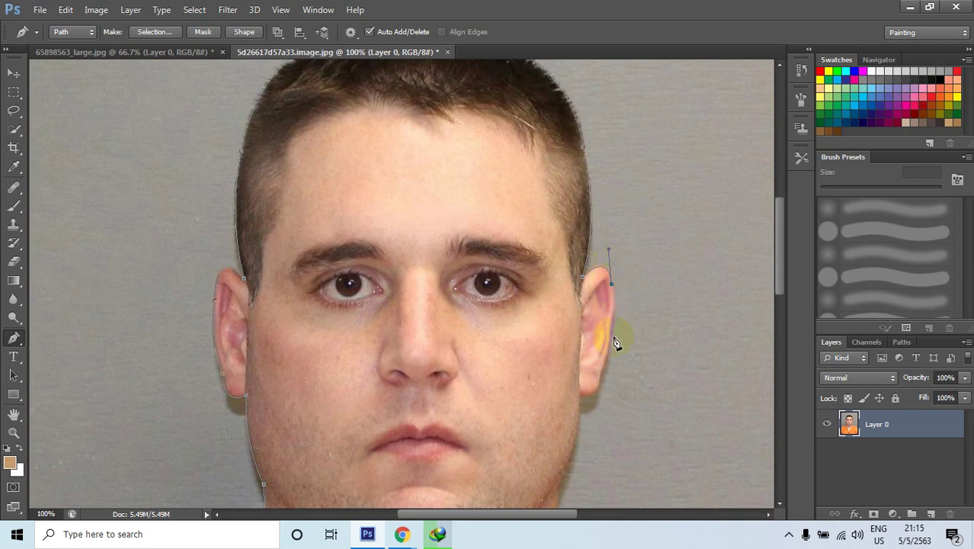
drag(610, 327, 602, 341)
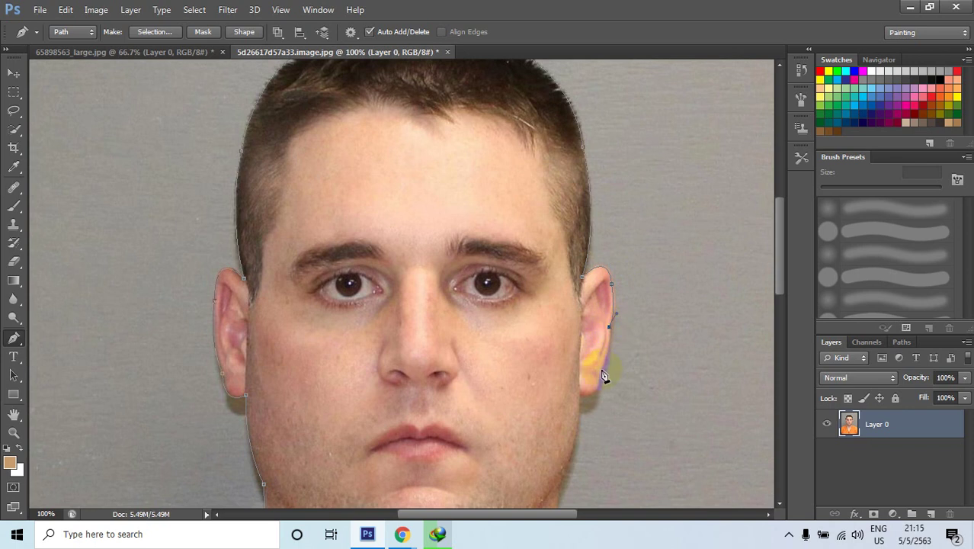
drag(601, 370, 593, 381)
drag(581, 394, 571, 379)
Curve the path from the right-hand earlobe down the cheek to the jaw corner and remove the outgoing handle
key(ctrl+plus)
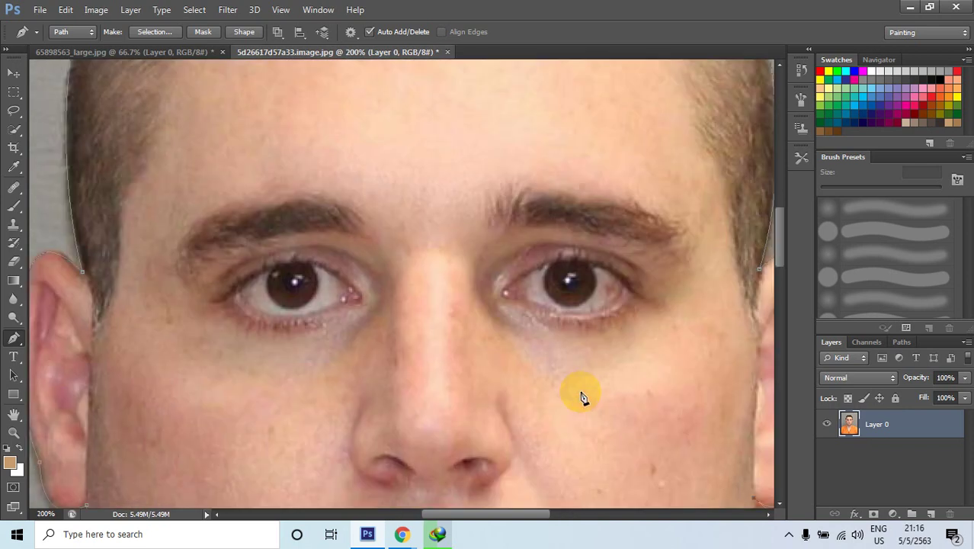
drag(206, 238, 316, 319)
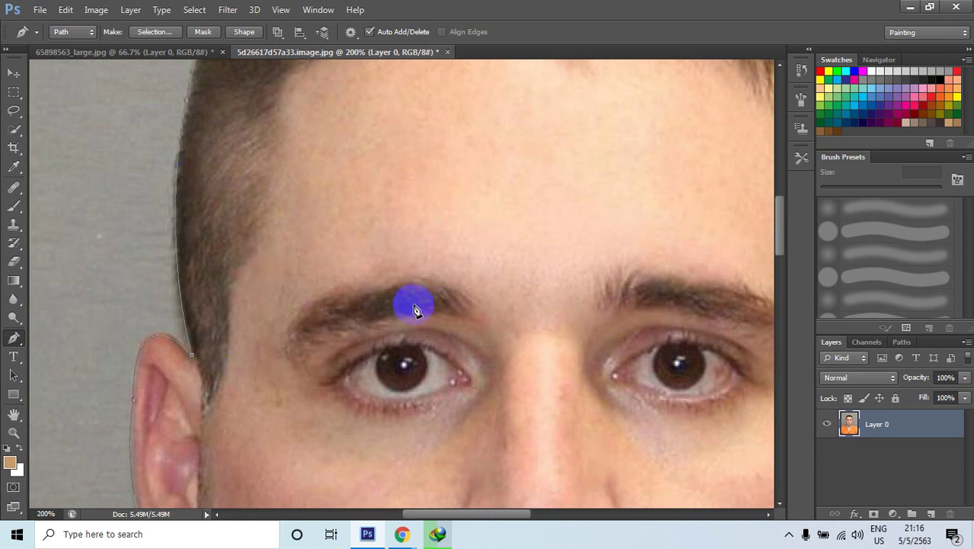
mouse_move(531, 295)
mouse_down()
mouse_move(561, 337)
mouse_move(489, 278)
mouse_up()
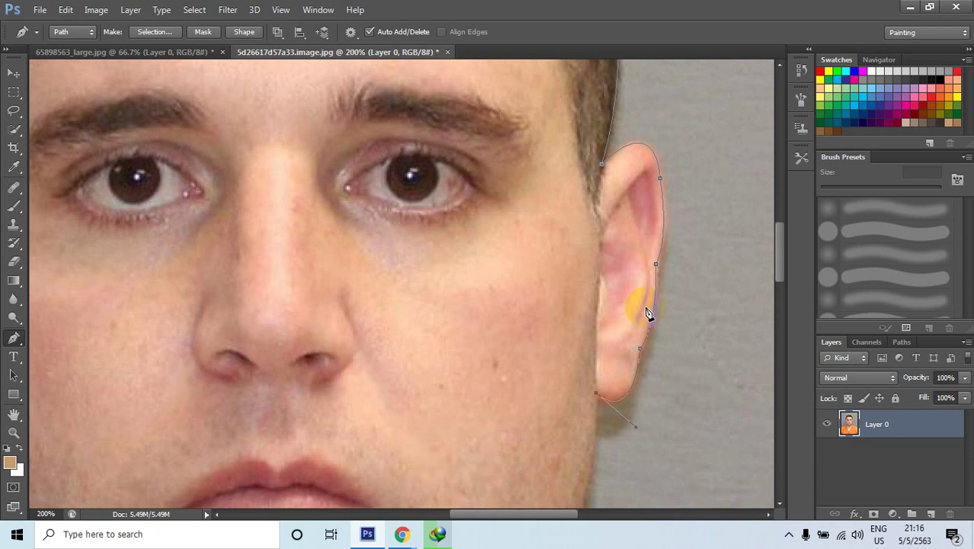
drag(642, 337, 663, 272)
drag(546, 288, 543, 245)
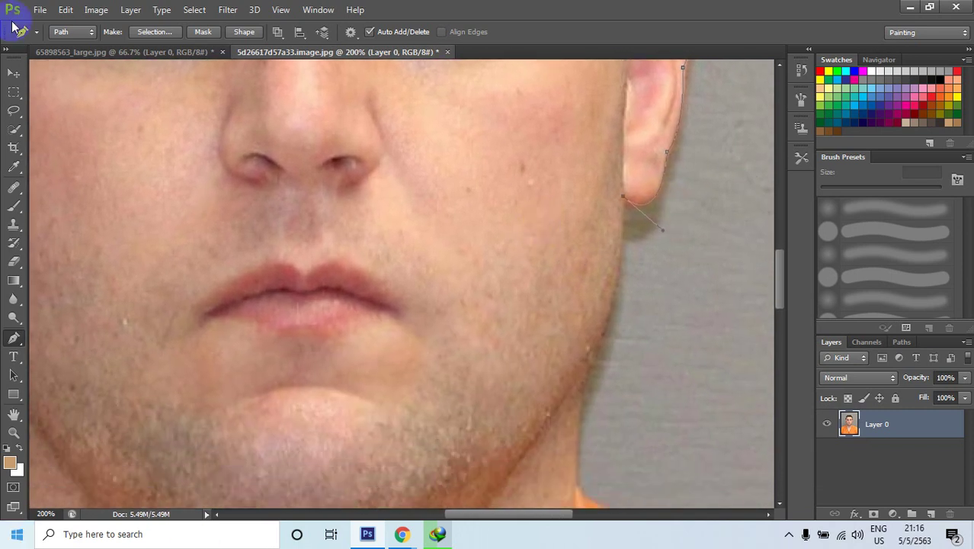
click(593, 354)
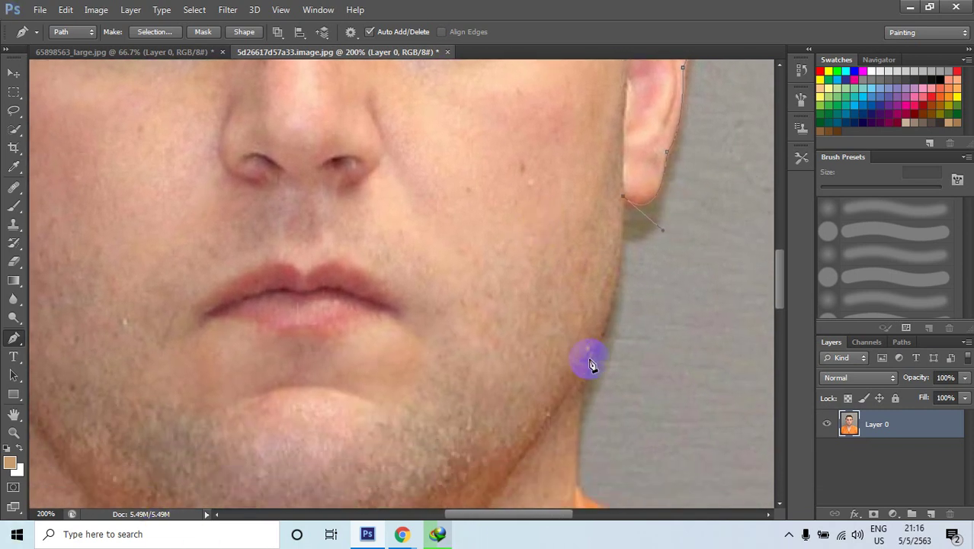
drag(591, 363, 555, 399)
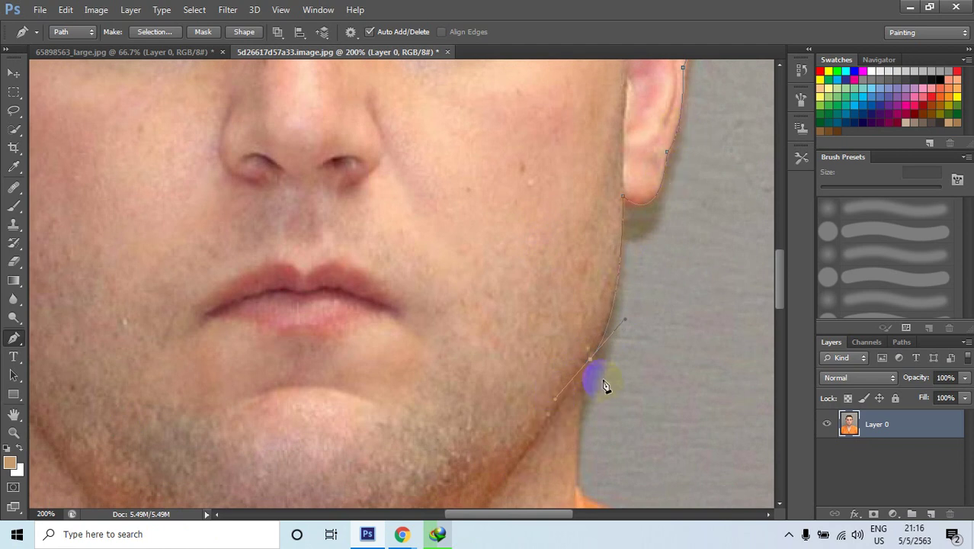
alt+click(592, 359)
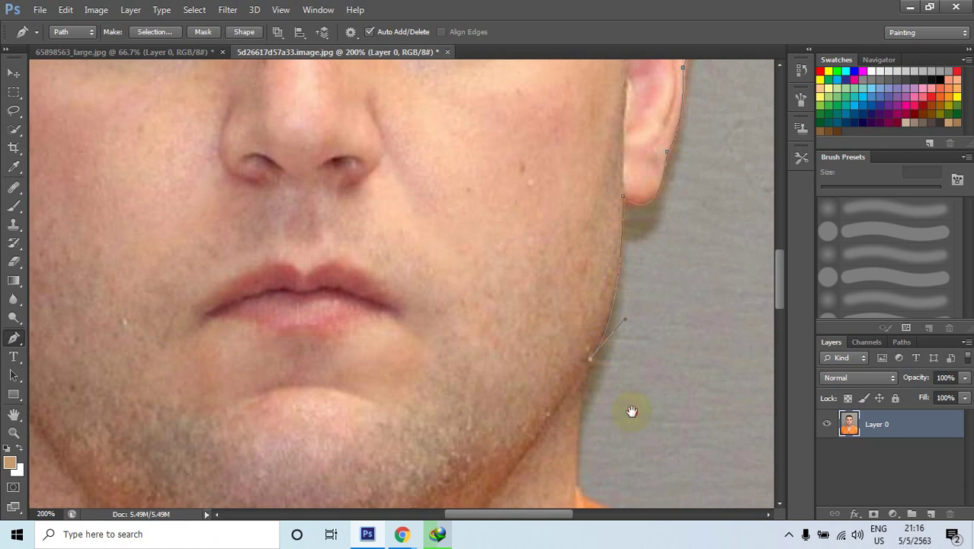
Extend the path down the right-hand side of the neck to the shirt collar, ending in a corner point
drag(637, 436, 607, 296)
drag(545, 348, 551, 384)
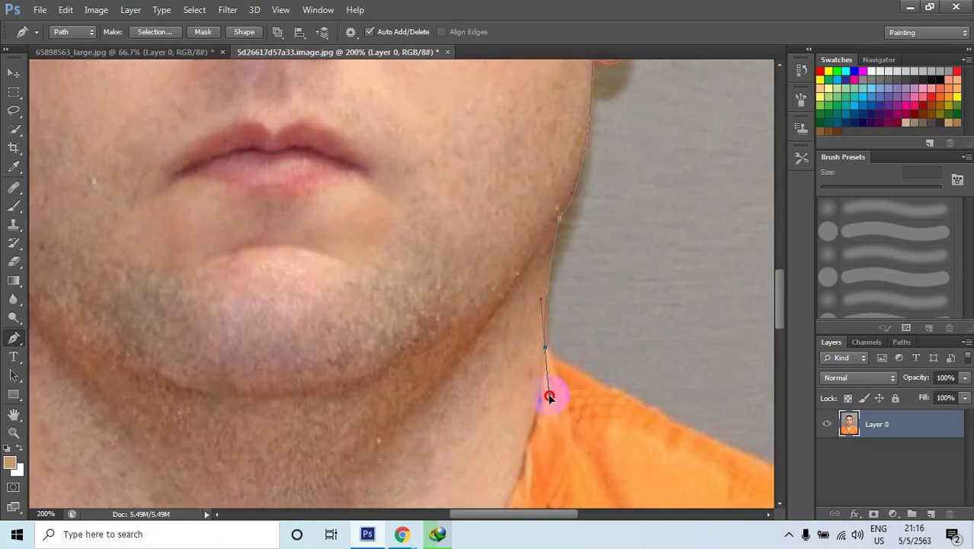
alt+click(545, 348)
Trace the path along the right-hand shoulder from the collar to the photo's right edge
drag(629, 412, 527, 320)
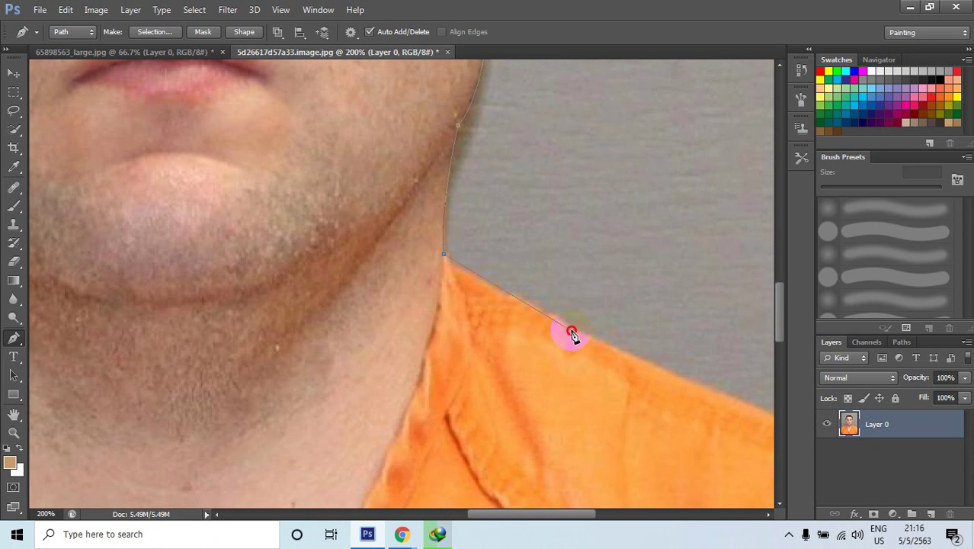
drag(573, 334, 646, 371)
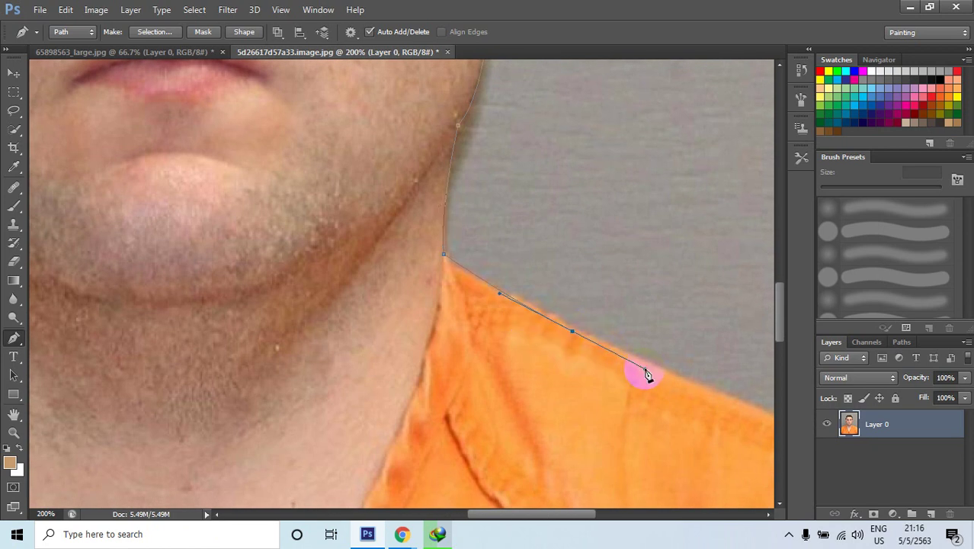
alt+click(572, 333)
drag(635, 387, 408, 289)
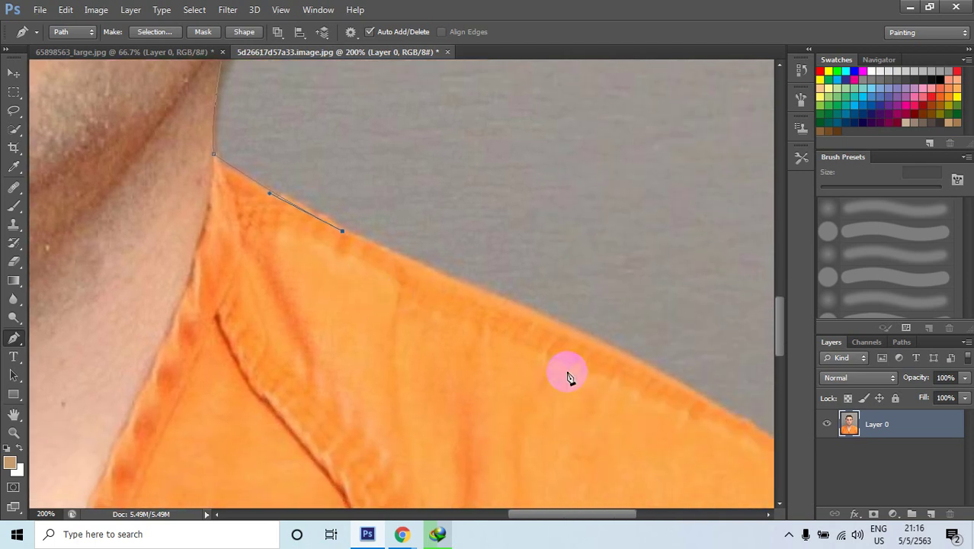
drag(632, 358, 458, 256)
alt+click(634, 361)
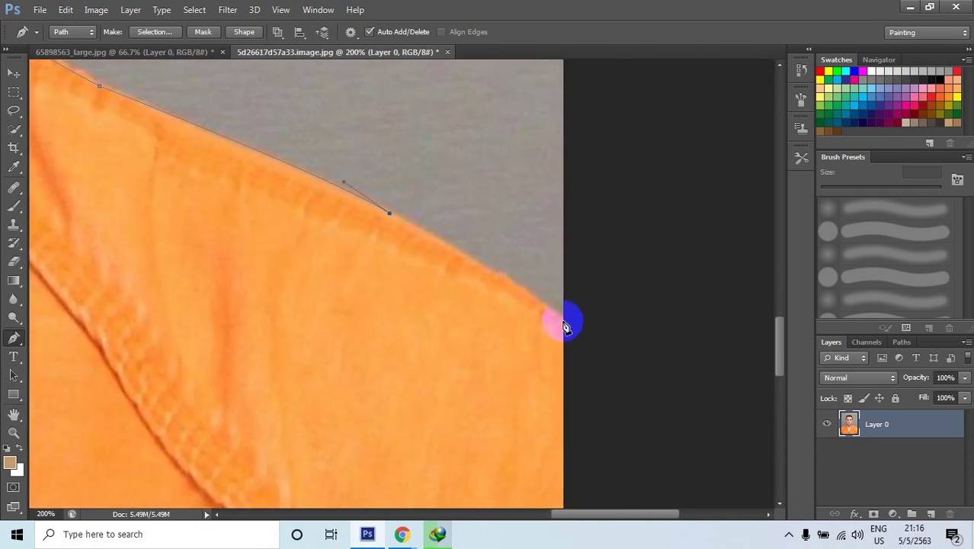
drag(564, 320, 610, 365)
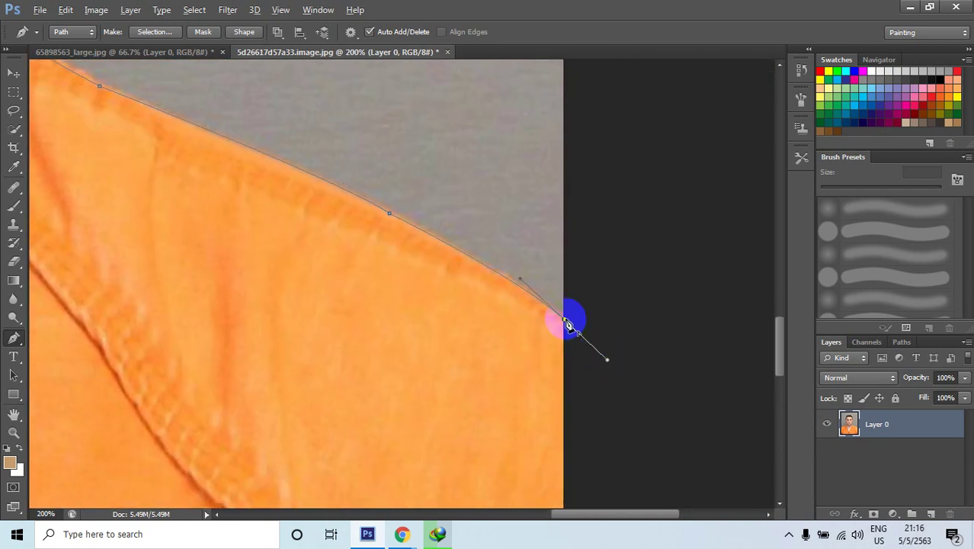
Extend the path through the photo's two bottom corners and close it at the left-hand shoulder's edge
drag(523, 394, 636, 381)
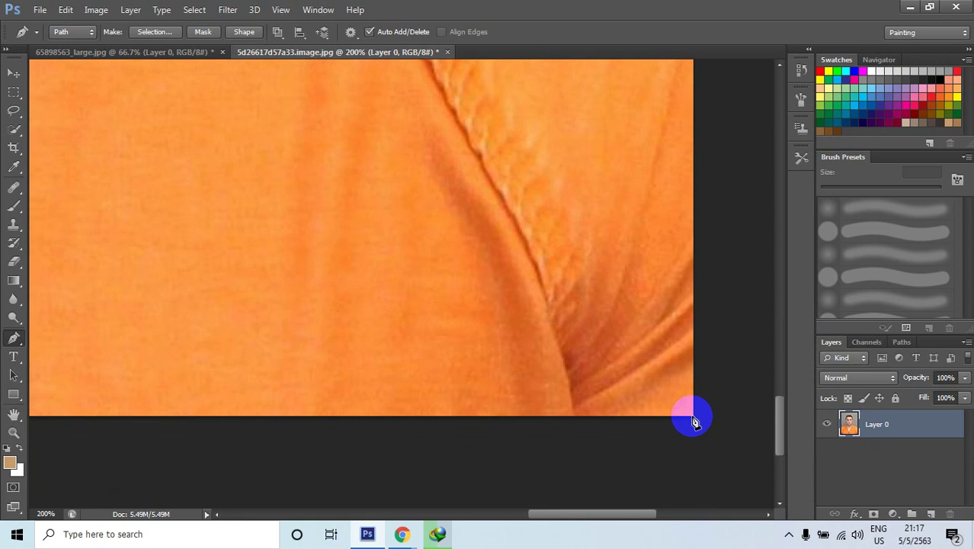
drag(398, 335, 554, 356)
drag(335, 328, 625, 316)
drag(191, 321, 401, 366)
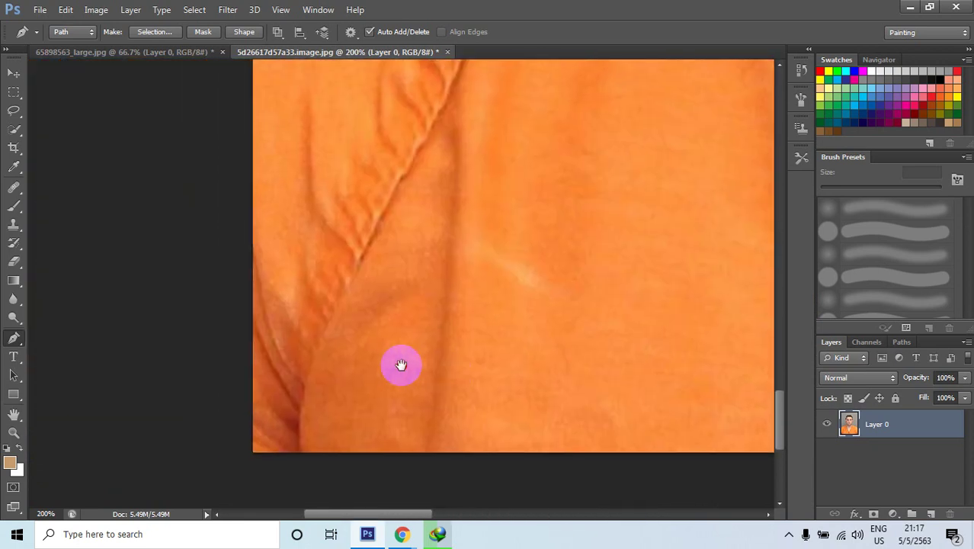
click(252, 453)
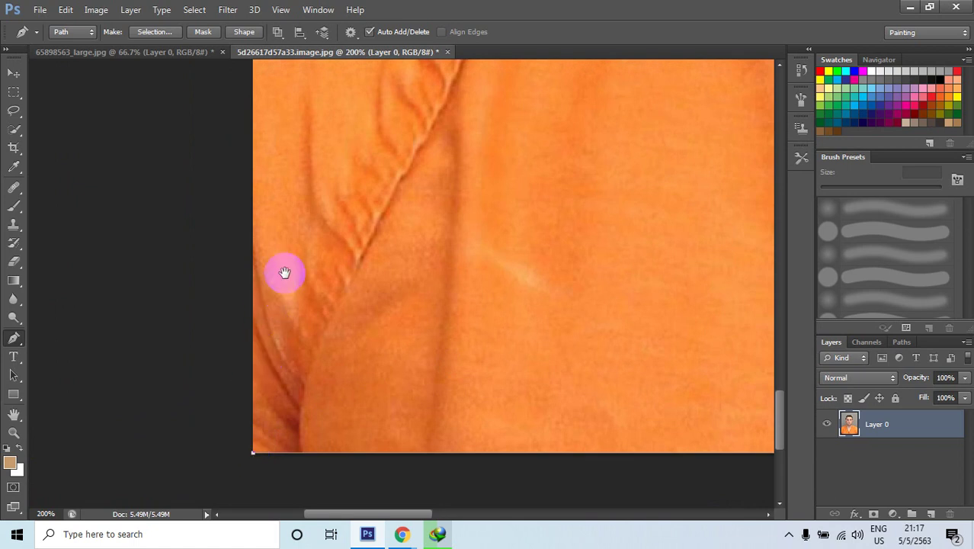
drag(285, 273, 317, 428)
drag(335, 216, 343, 290)
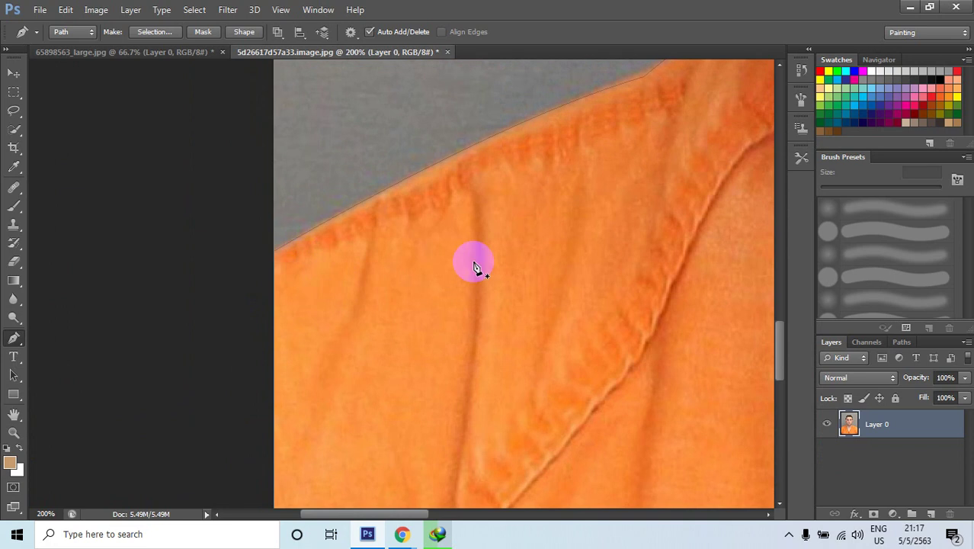
Convert the closed path around the man into a selection
key(ctrl+Return)
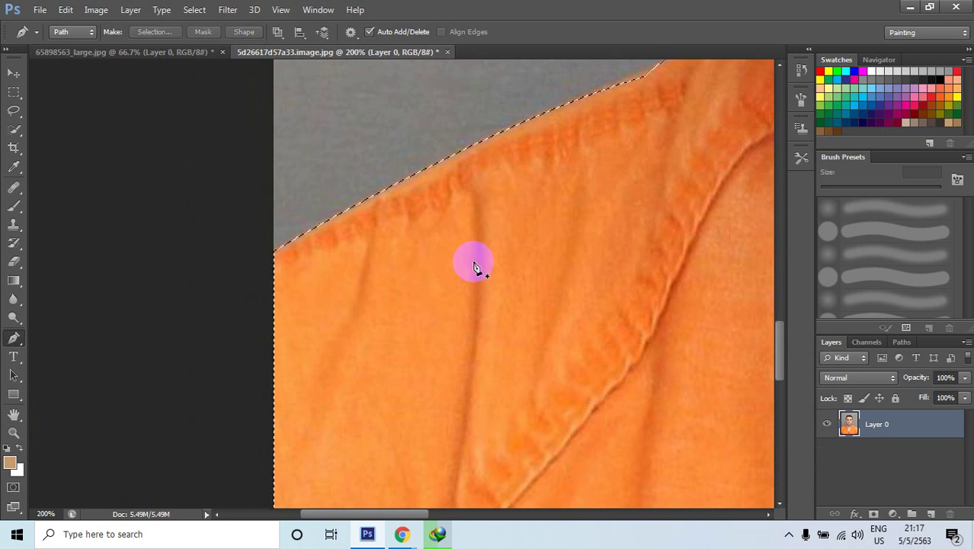
scroll(561, 270, right, 3)
scroll(354, 321, up, 1)
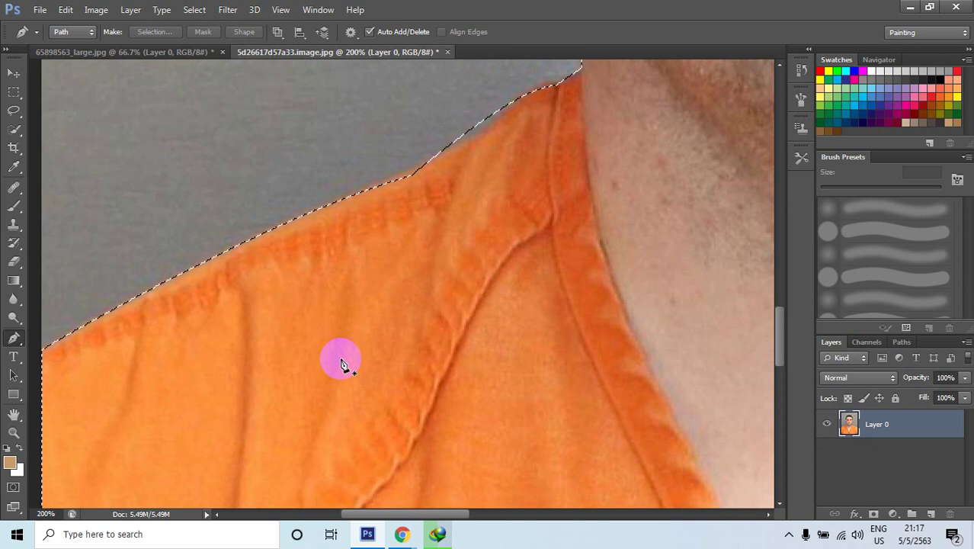
scroll(341, 364, down, 3)
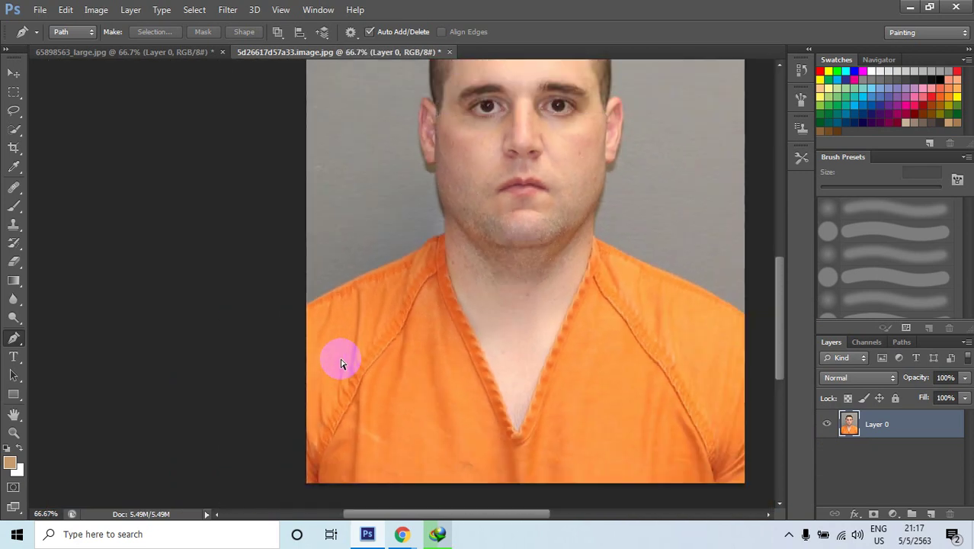
scroll(341, 364, down, 2)
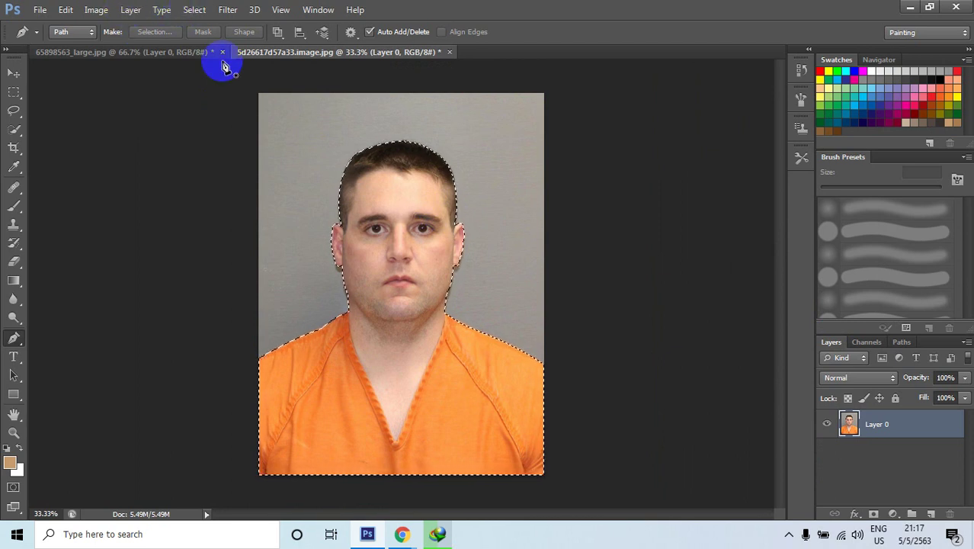
Feather the selection around the man with a radius of 1 pixel
key(shift+F6)
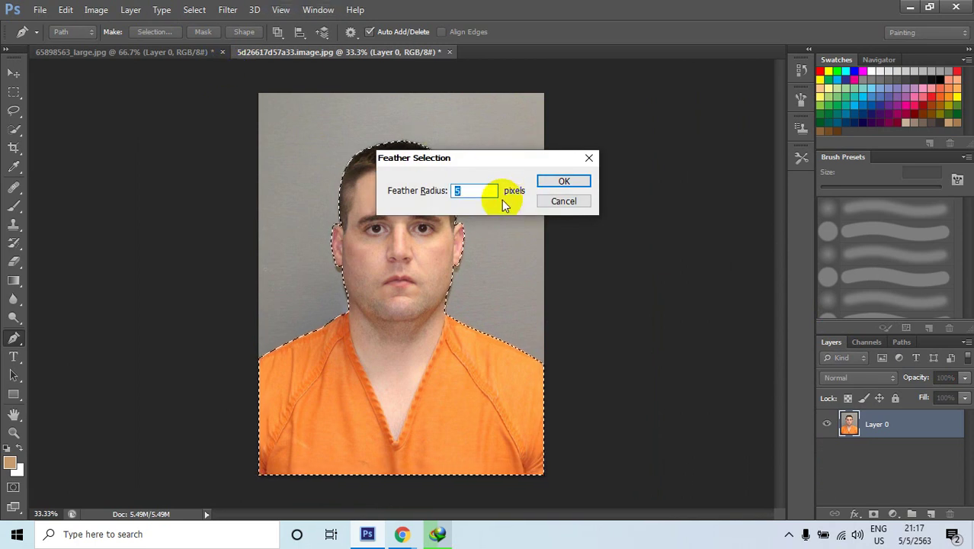
drag(492, 158, 558, 157)
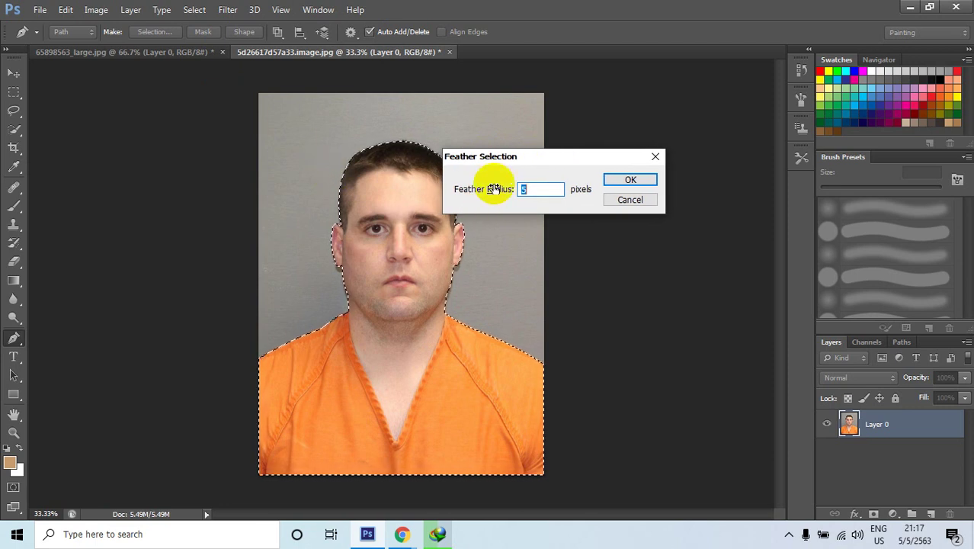
text(1)
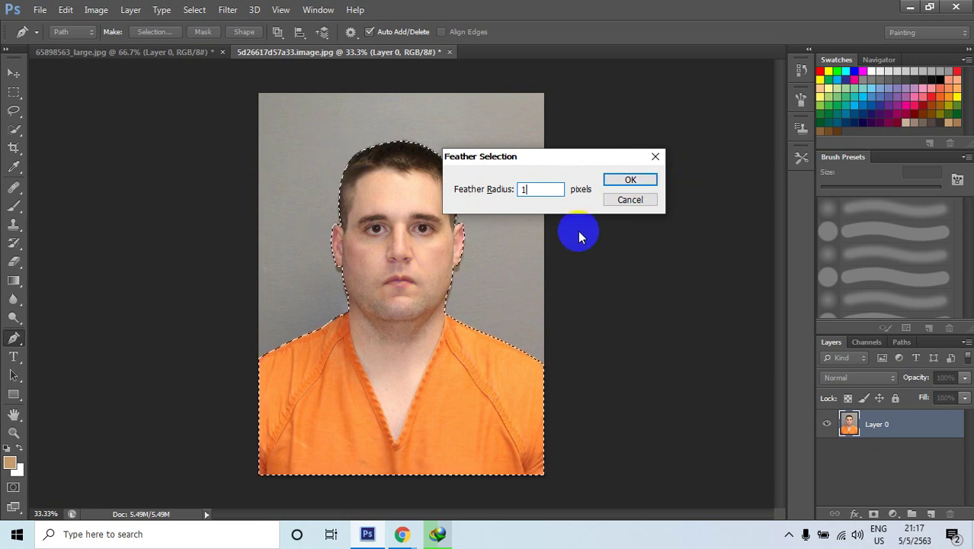
click(631, 180)
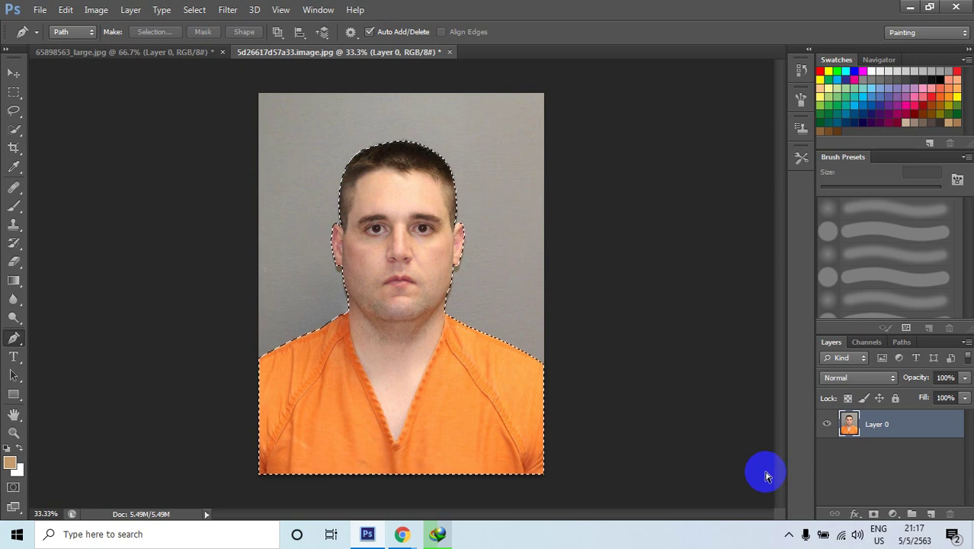
Copy the selected man onto a new layer and duplicate that layer, hiding the duplicate and the original Layer 0
key(ctrl+j)
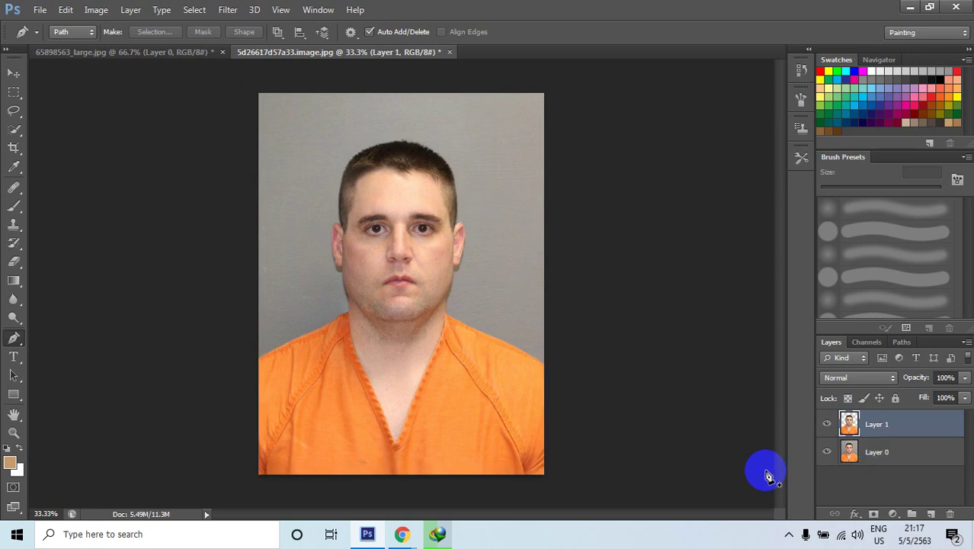
click(827, 452)
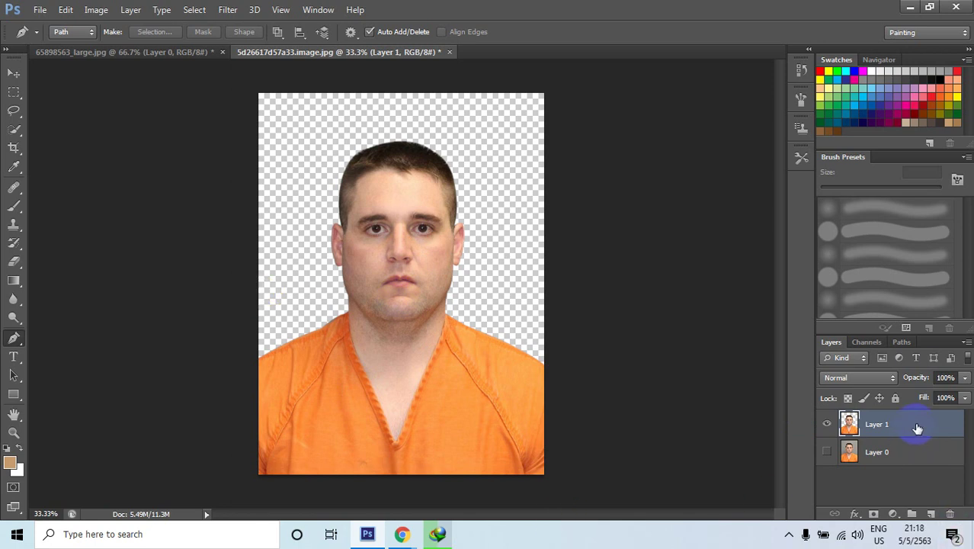
drag(917, 428, 931, 513)
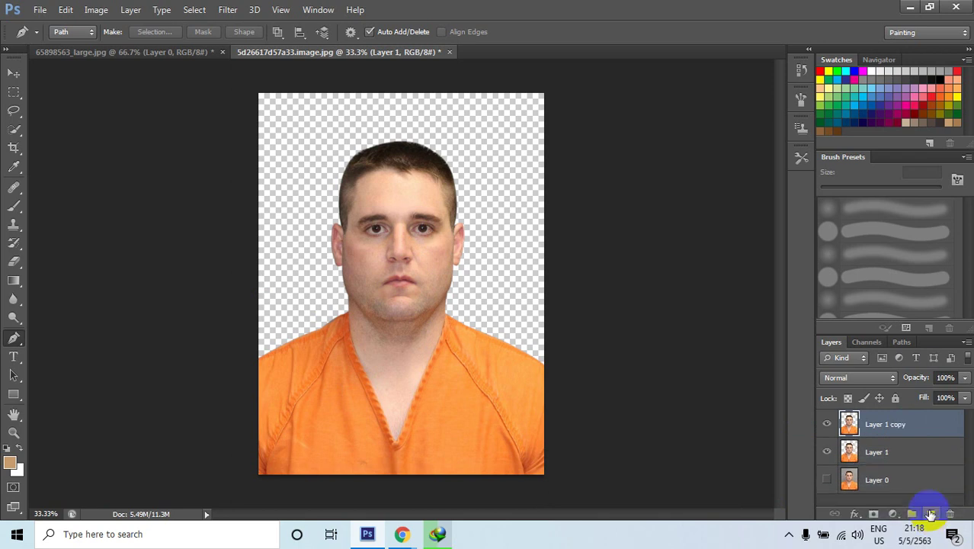
click(827, 424)
Add an empty layer directly above Layer 1
click(902, 453)
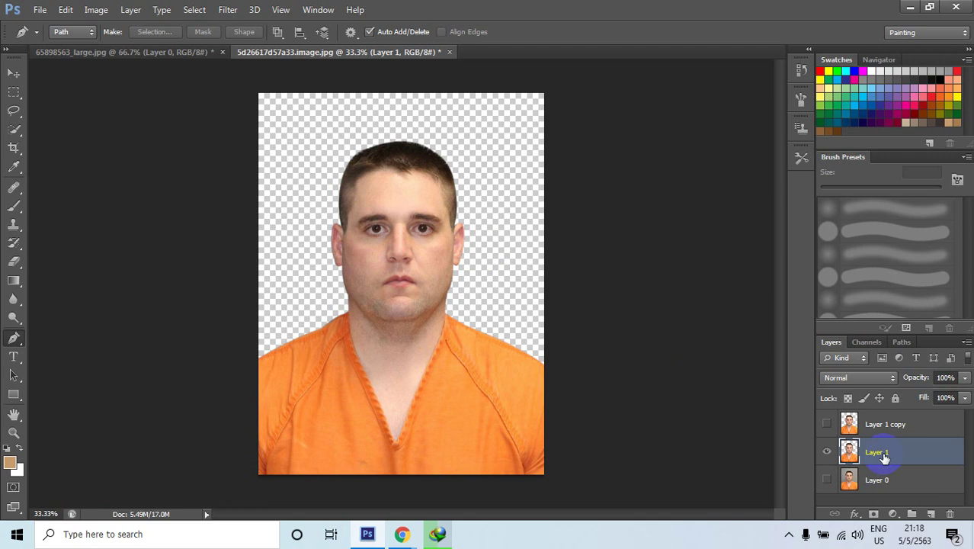
click(931, 515)
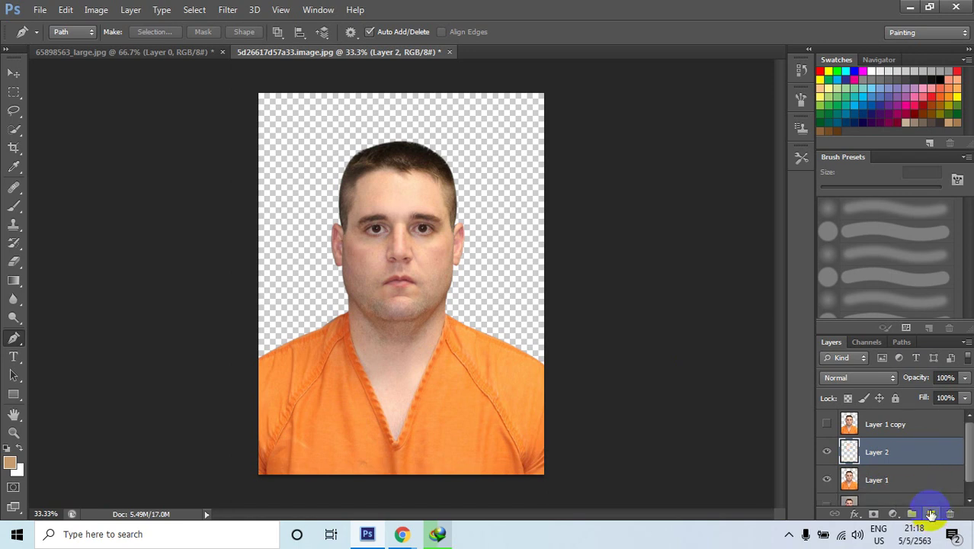
click(887, 453)
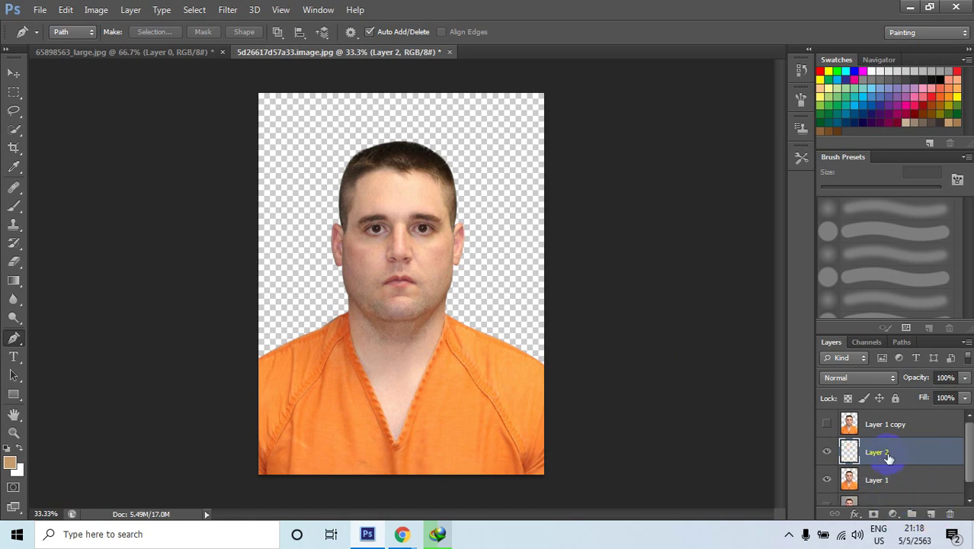
Set the foreground colour to the bright blue 1ca4fa
click(14, 463)
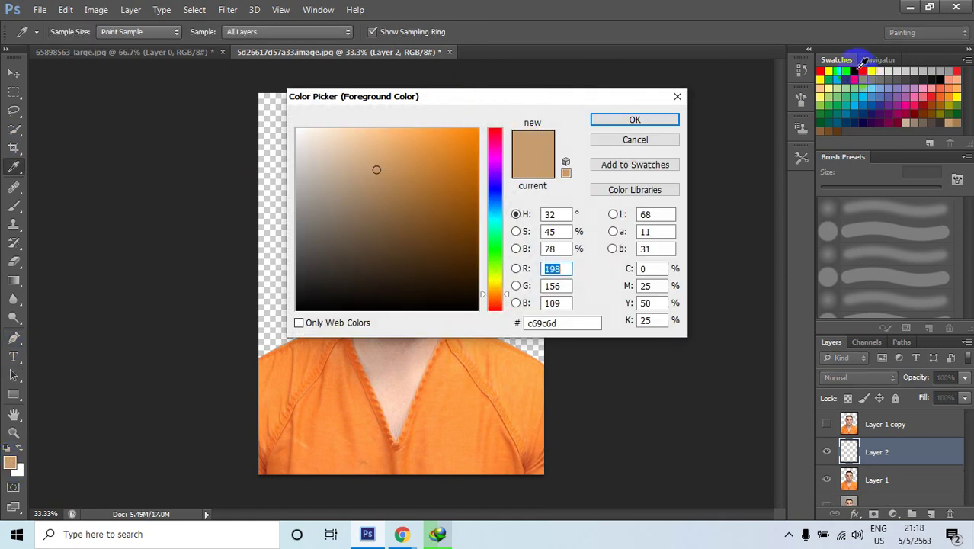
click(857, 70)
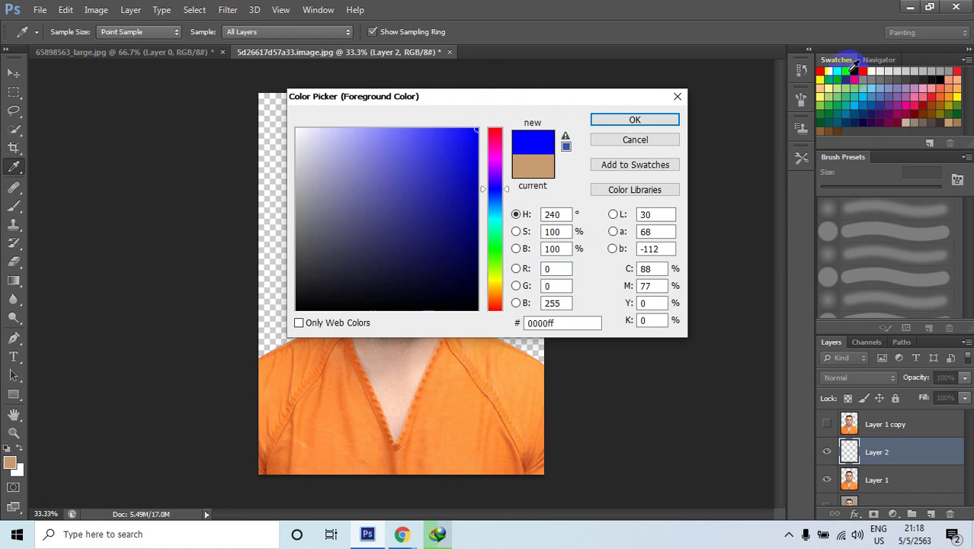
click(494, 238)
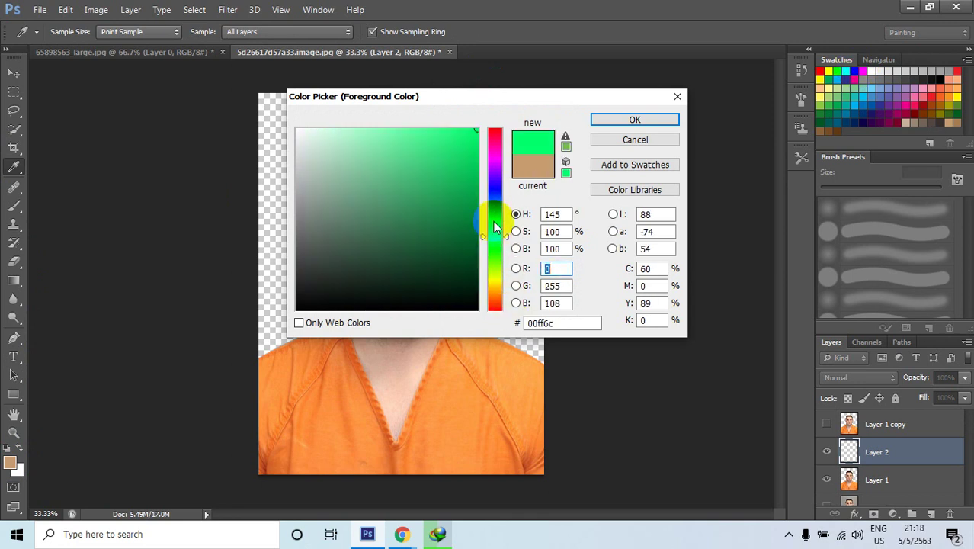
drag(494, 237, 493, 207)
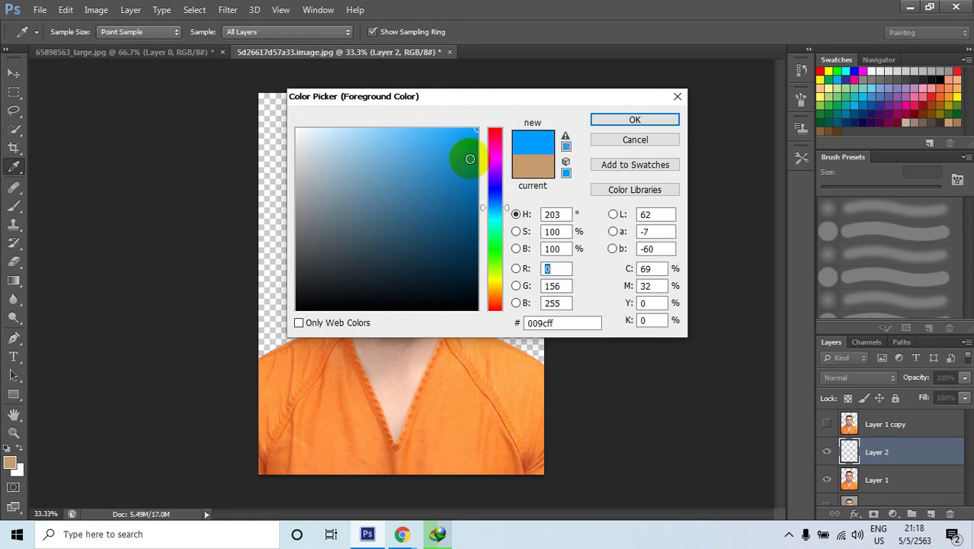
click(458, 132)
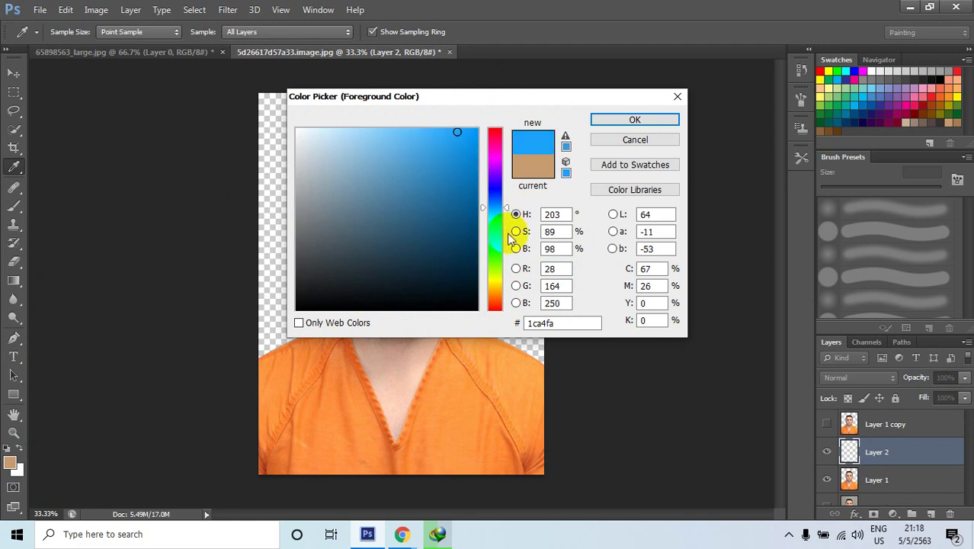
click(630, 120)
key(p)
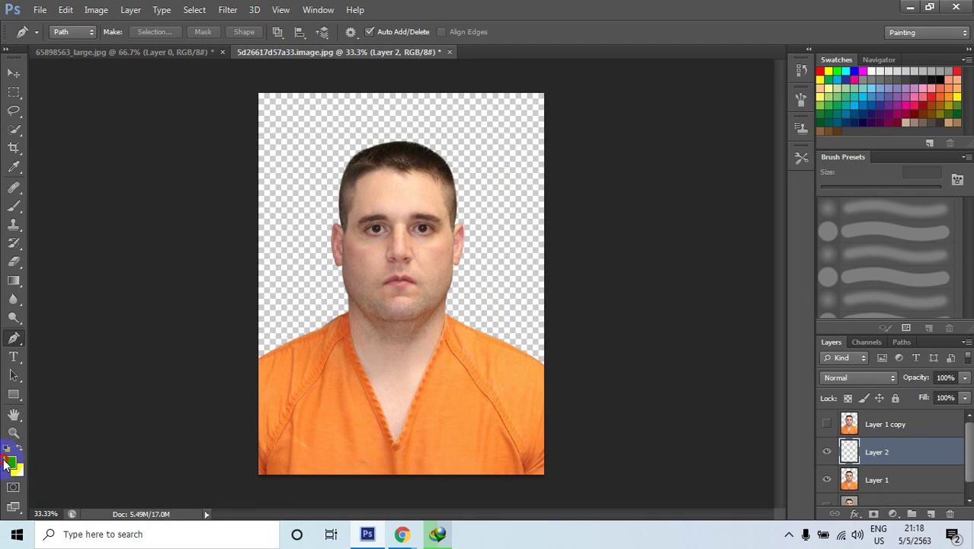
Try green and turquoise hues for the foreground colour and return it to the blue 1ca4fa
click(8, 463)
click(494, 237)
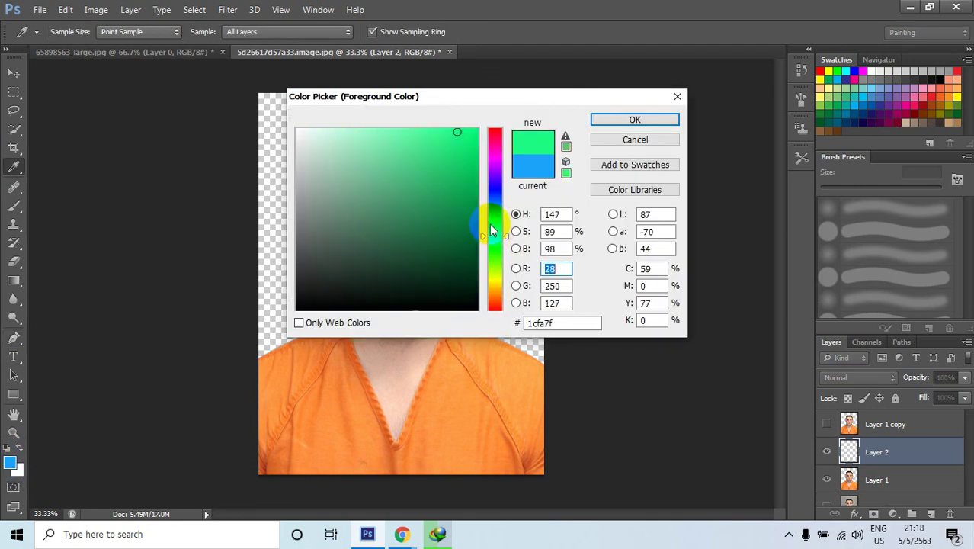
click(490, 226)
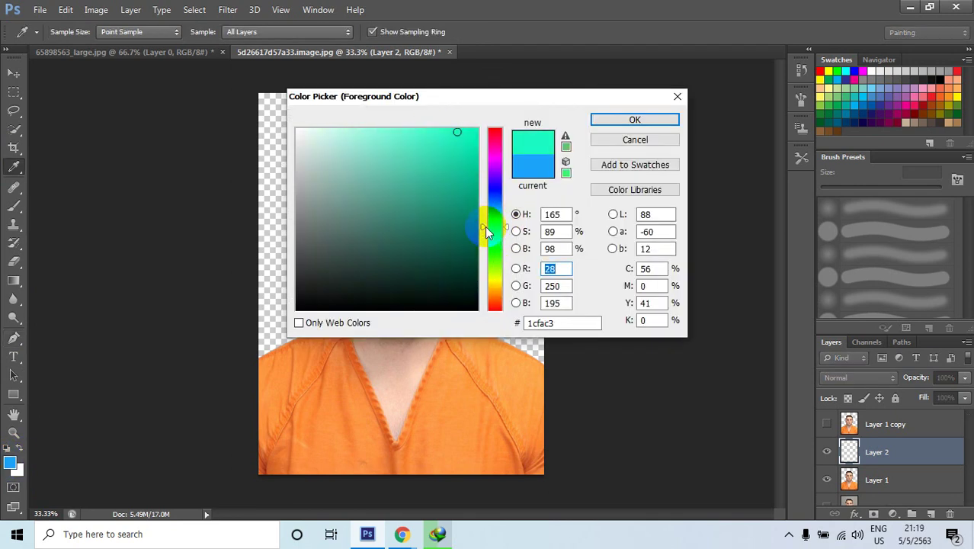
click(489, 207)
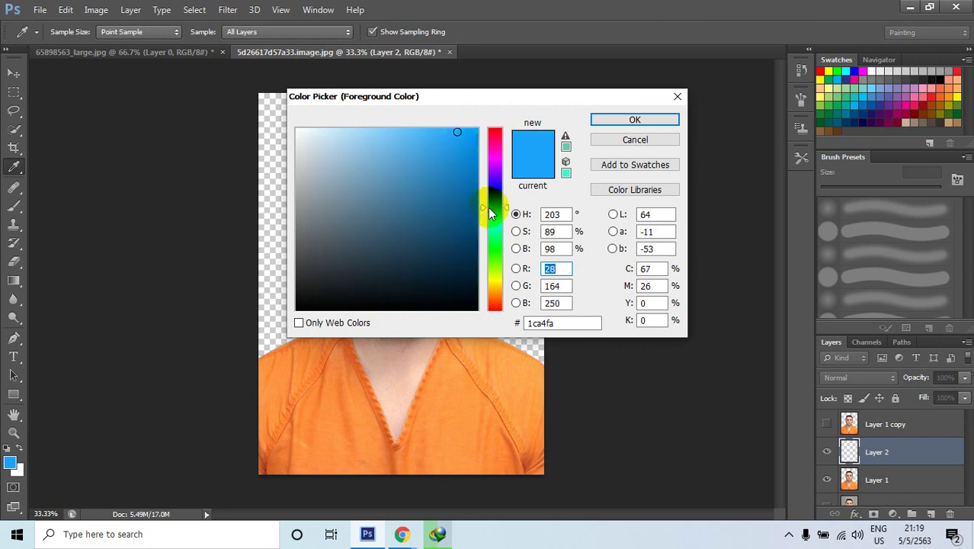
click(633, 120)
key(p)
Fill the empty Layer 2 with the blue foreground colour and move it below Layer 1
click(353, 353)
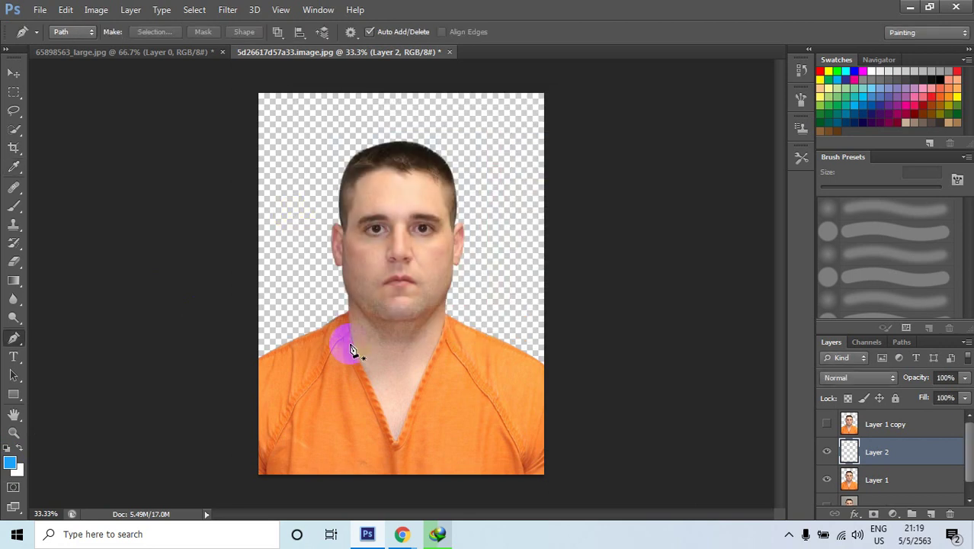
key(alt+BackSpace)
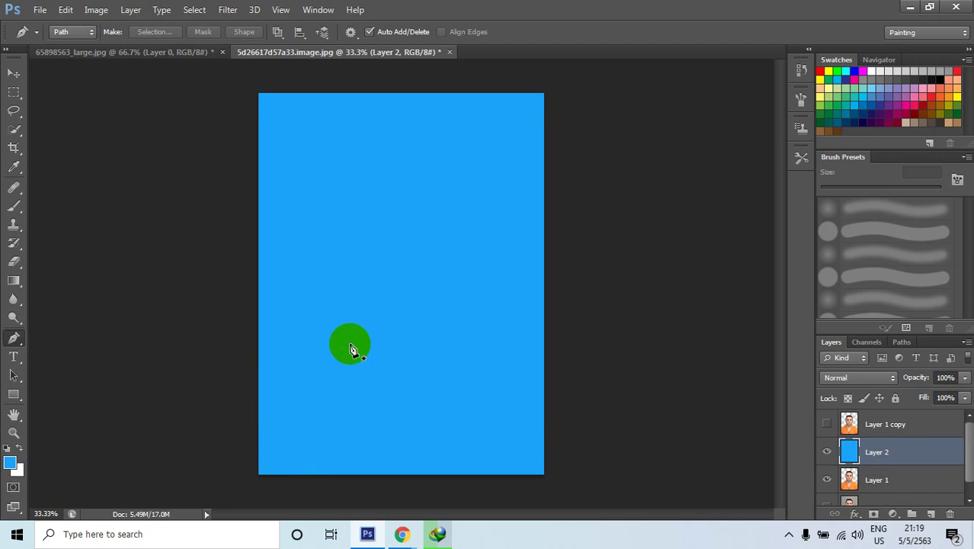
drag(940, 443, 911, 482)
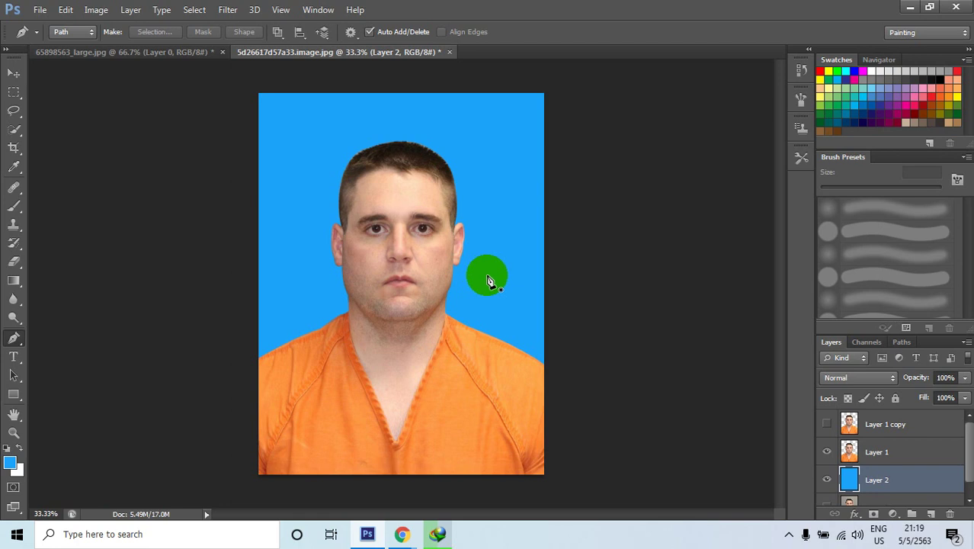
click(314, 335)
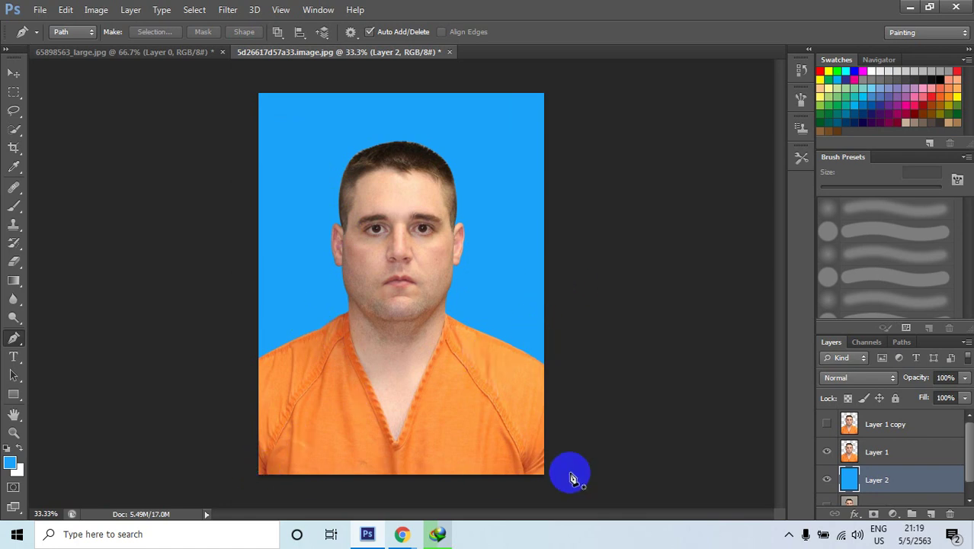
click(500, 381)
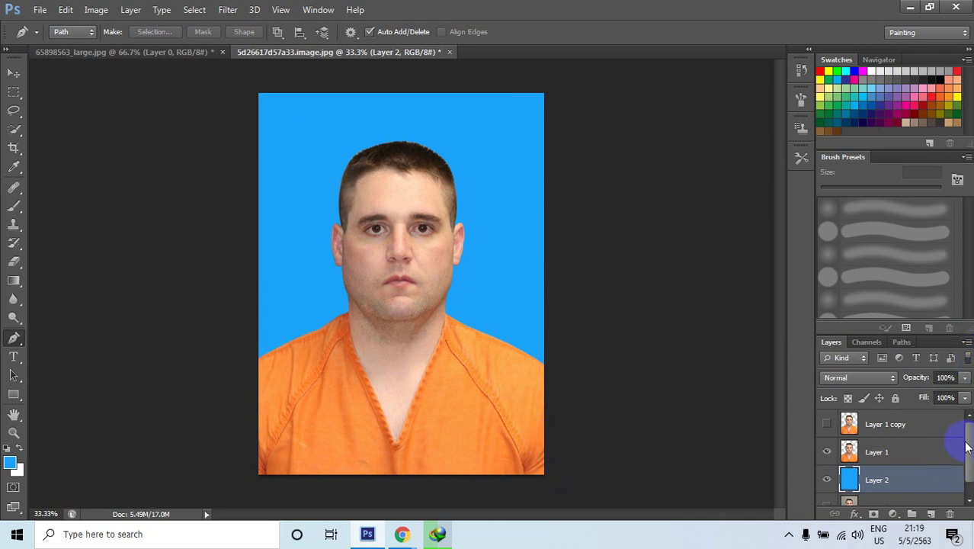
Try merging Layer 1 and Layer 2 into a single layer and undo the merge
mouse_move(966, 443)
mouse_down()
mouse_move(967, 453)
mouse_move(966, 441)
mouse_up()
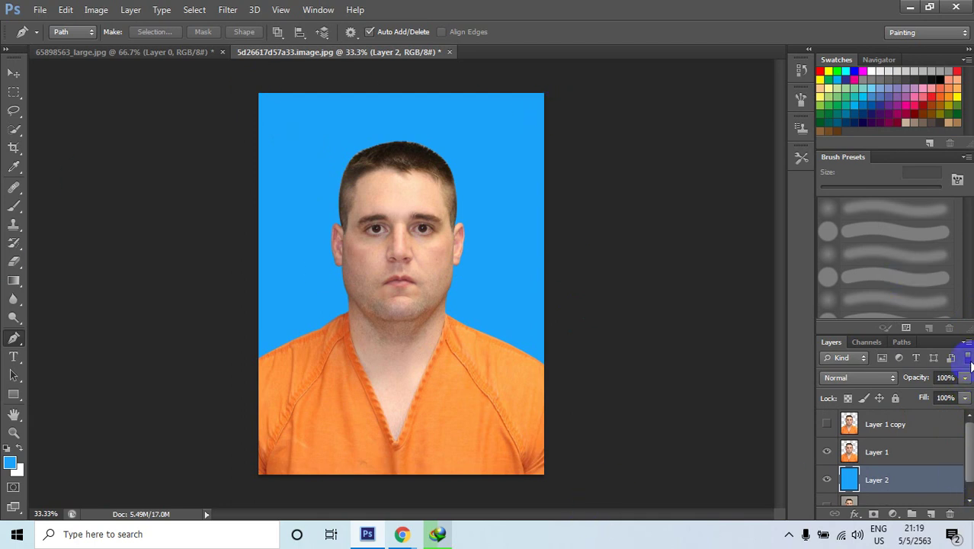
mouse_move(970, 442)
mouse_down()
mouse_move(970, 463)
mouse_move(966, 435)
mouse_up()
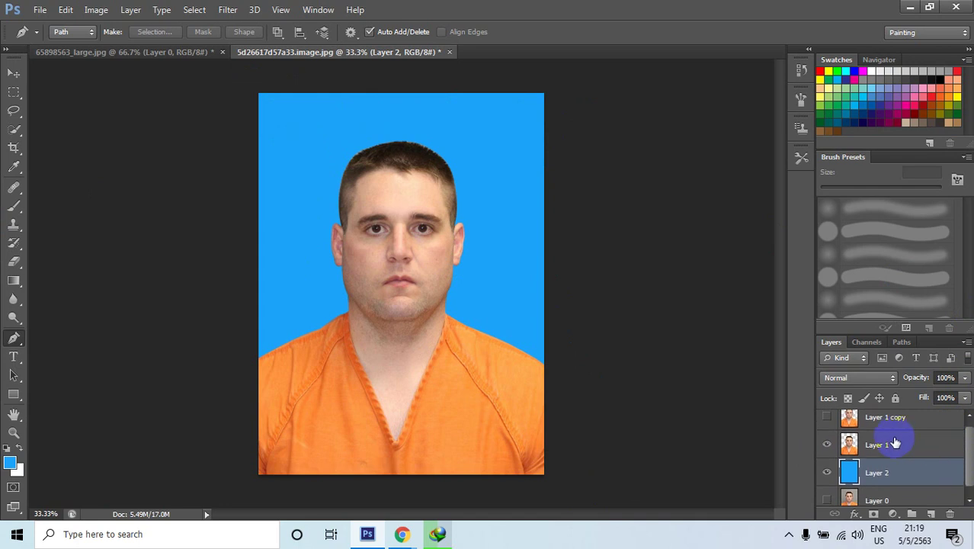
ctrl+click(896, 443)
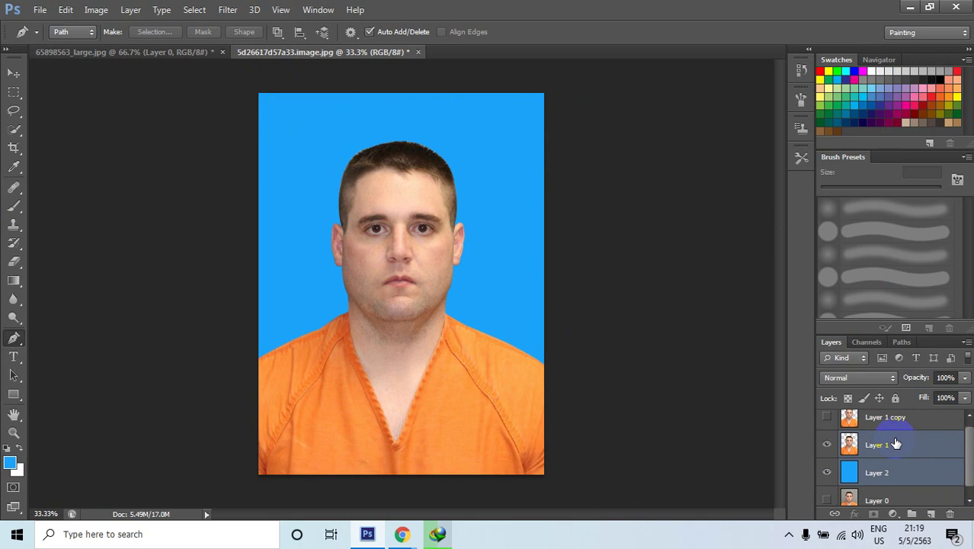
key(ctrl+e)
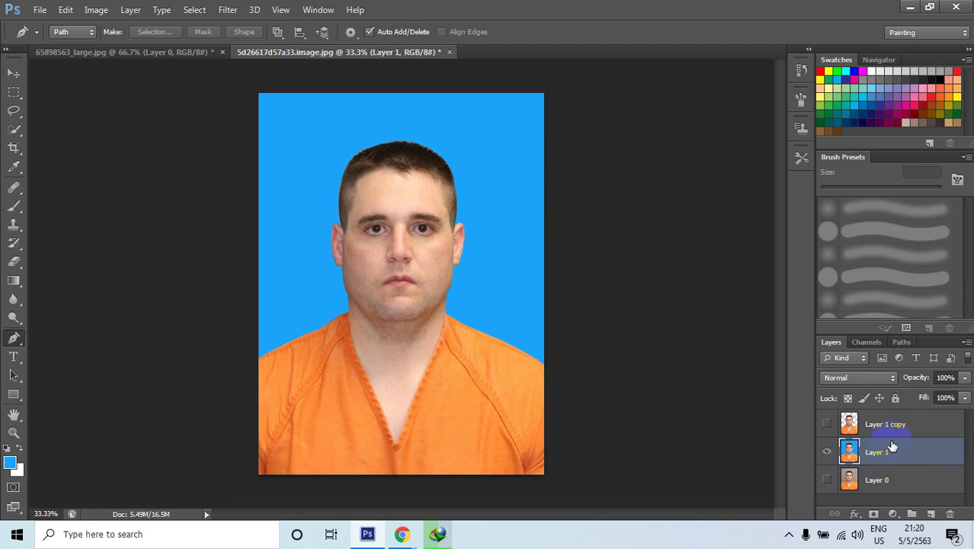
key(ctrl+z)
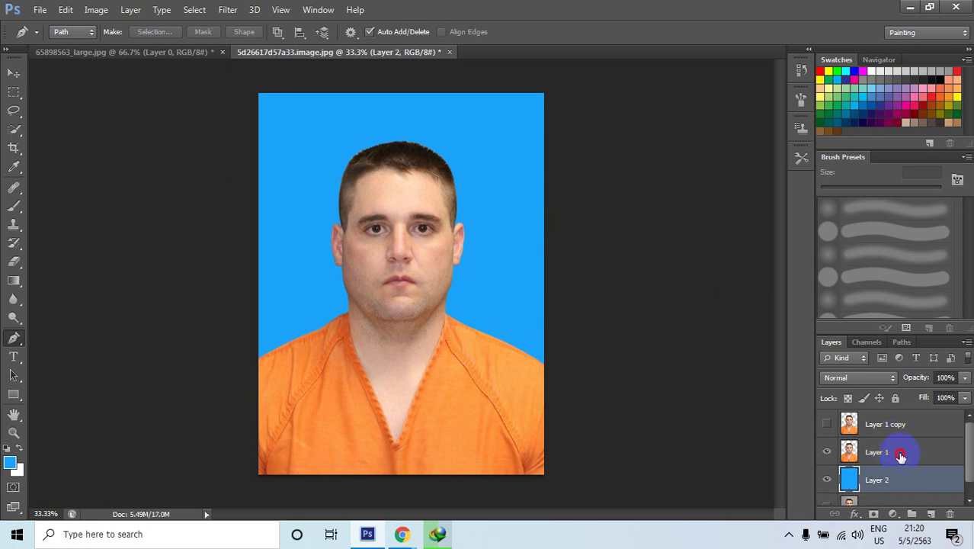
Stamp Layer 1 and Layer 2 into a separate merged layer, keeping both original layers
shift+click(900, 453)
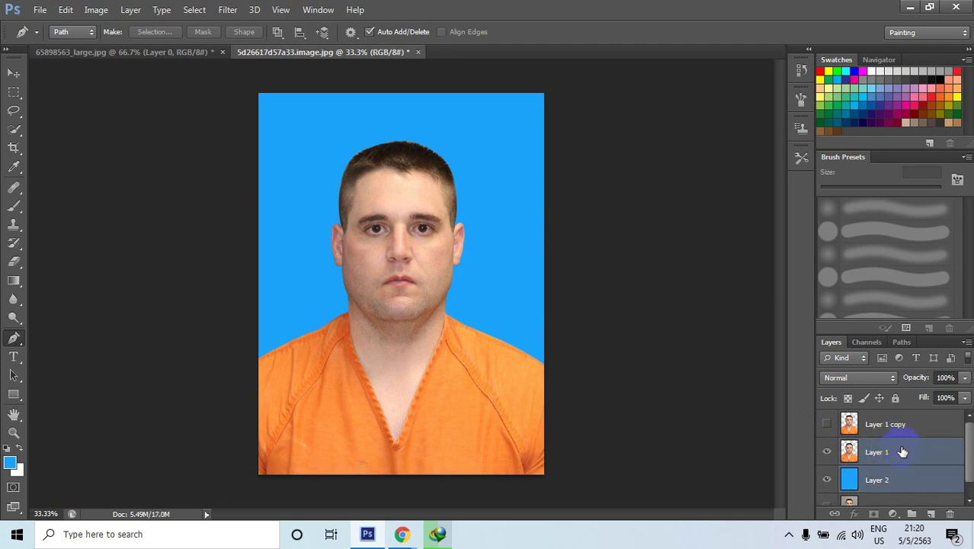
key(ctrl+alt+e)
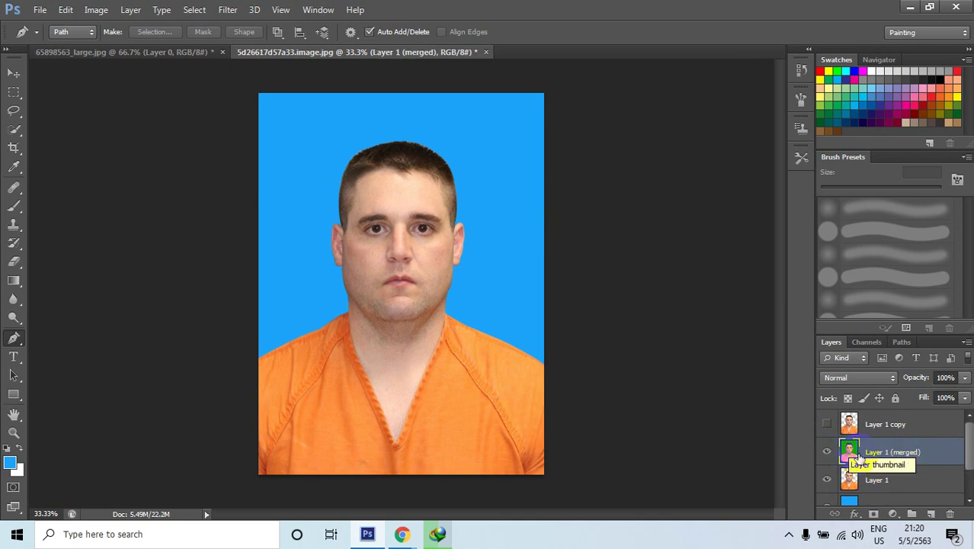
Create a layer group below Layer 1 (merged), move Layer 1 and Layer 2 into it and leave it collapsed
click(920, 488)
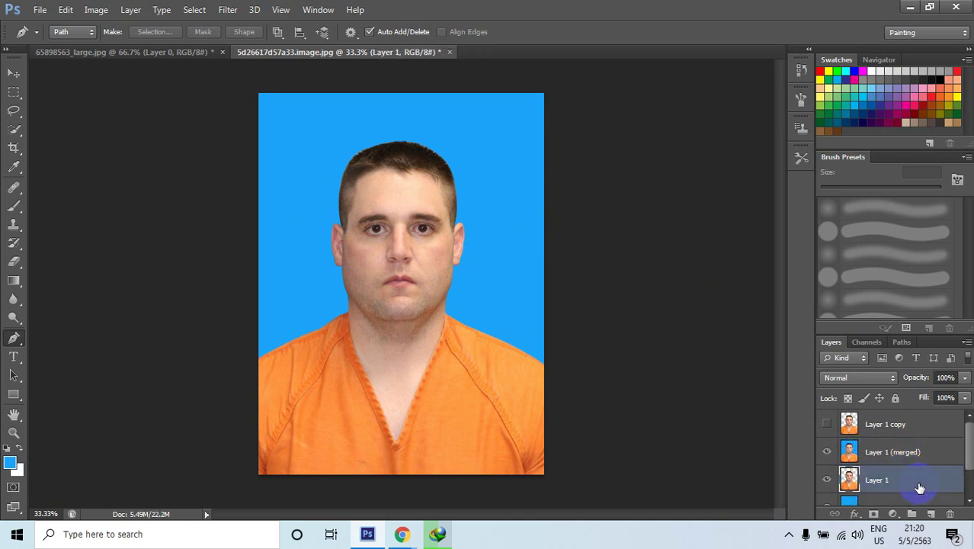
drag(969, 440, 966, 461)
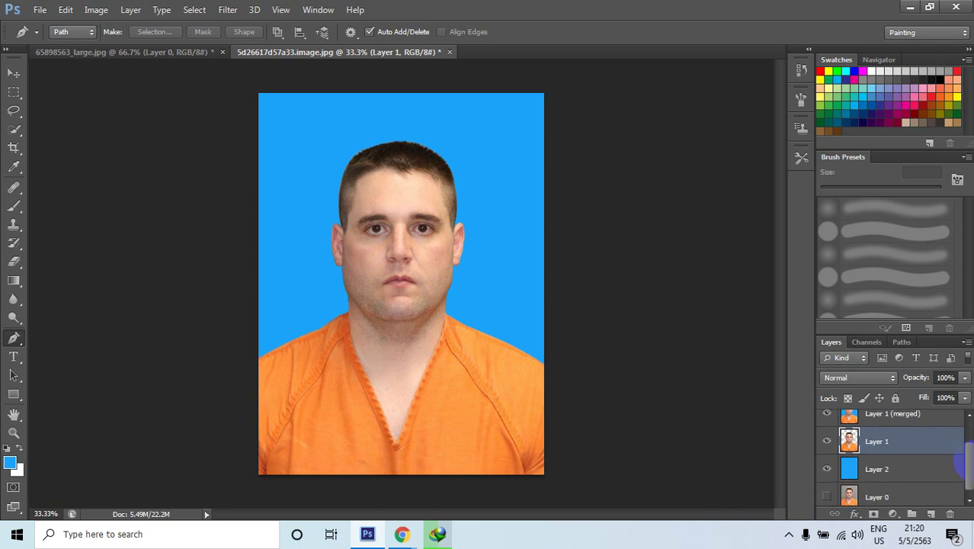
ctrl+click(895, 468)
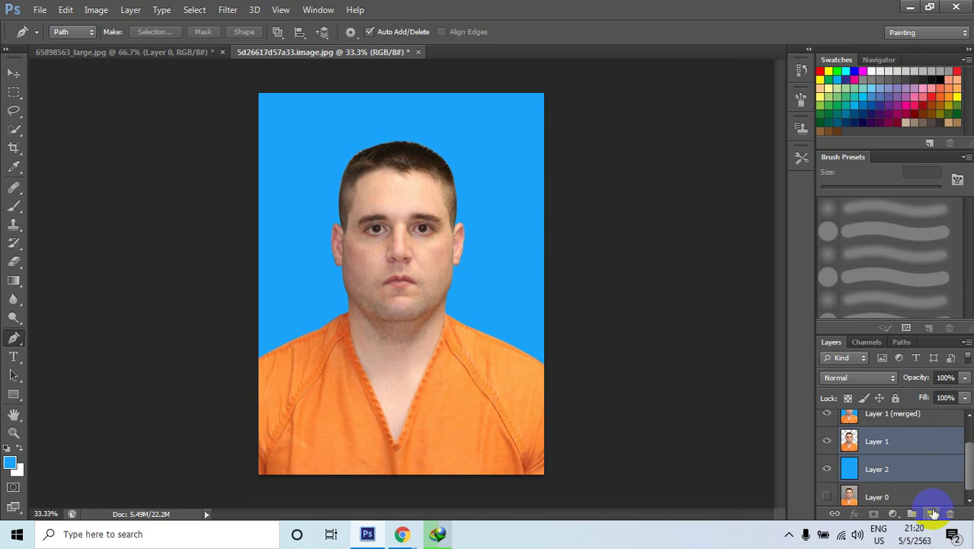
click(911, 515)
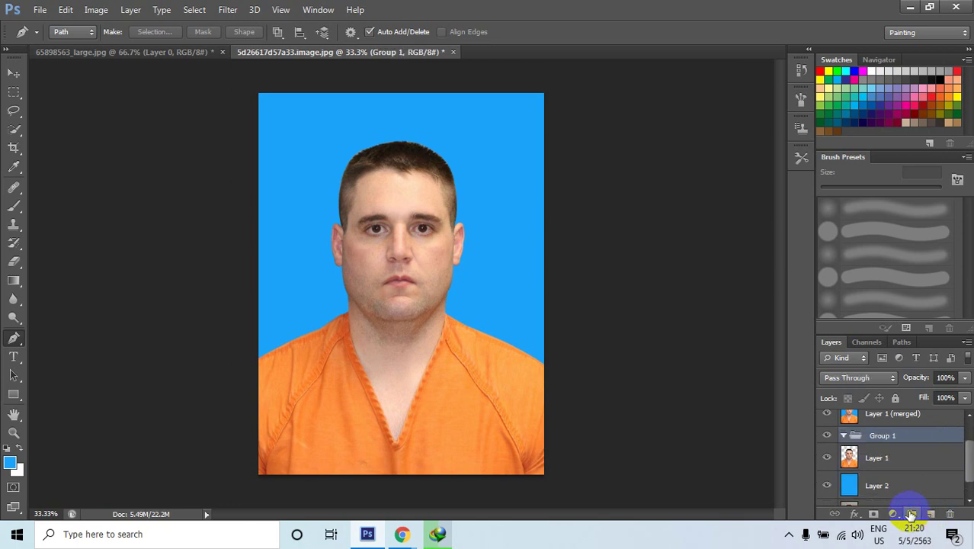
click(844, 435)
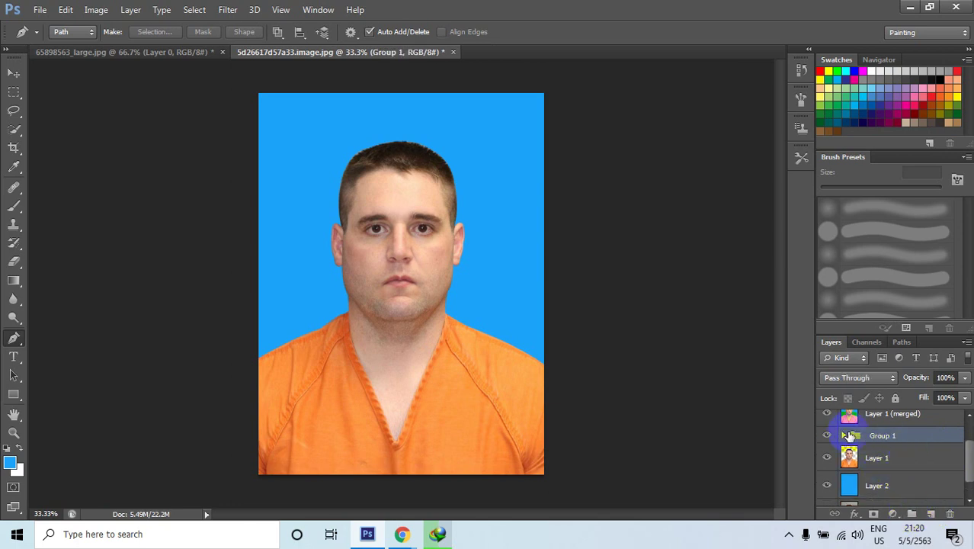
click(896, 460)
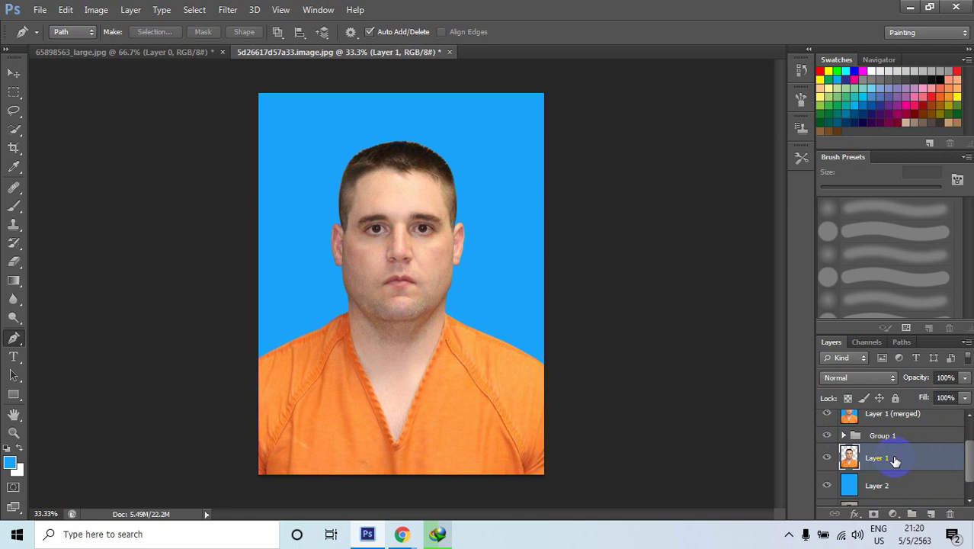
shift+click(891, 485)
drag(892, 460, 896, 437)
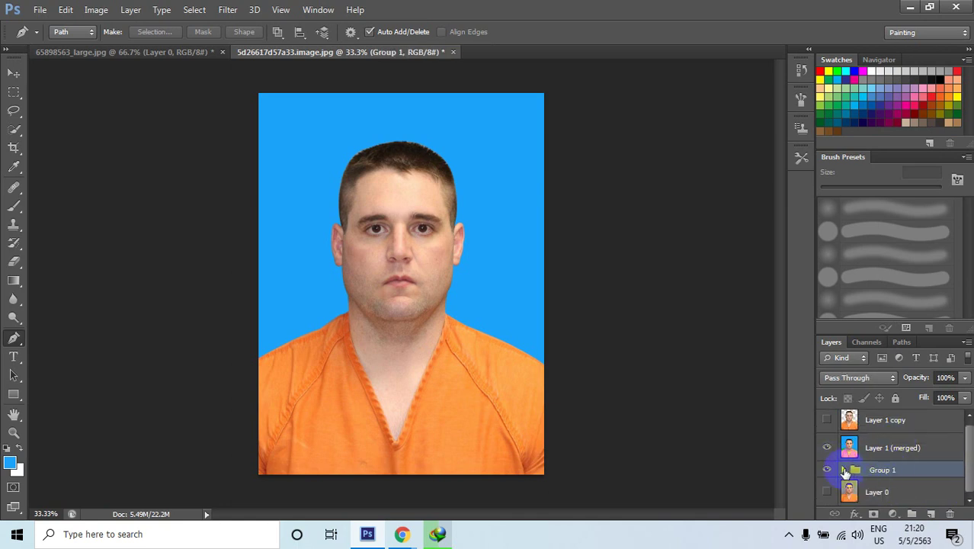
click(844, 469)
click(844, 470)
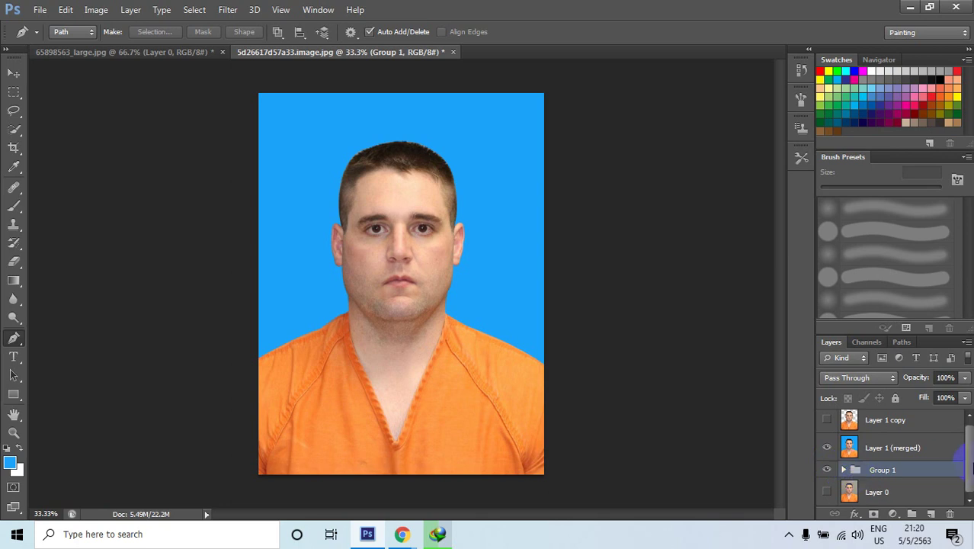
Hide Group 1 and load the outline of Layer 1 (merged) as a selection
click(886, 450)
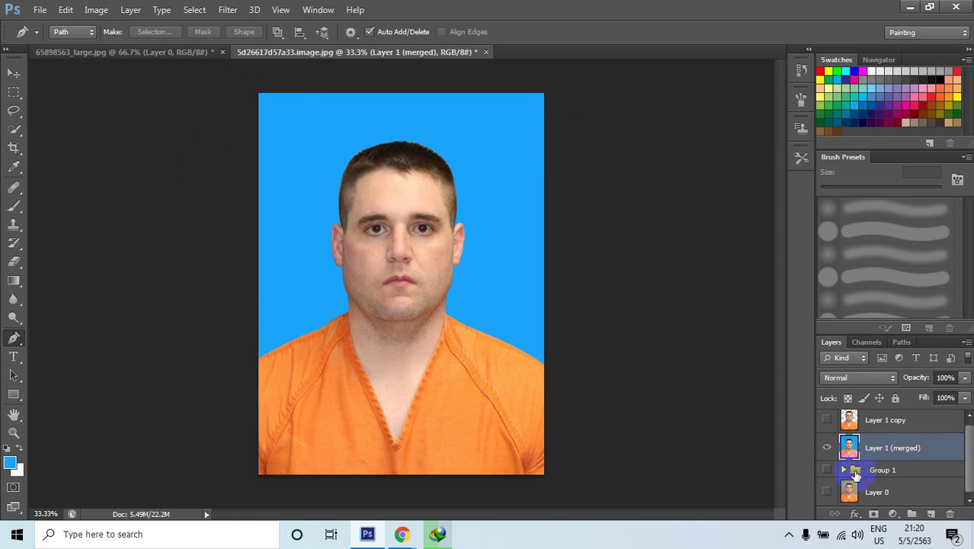
click(65, 9)
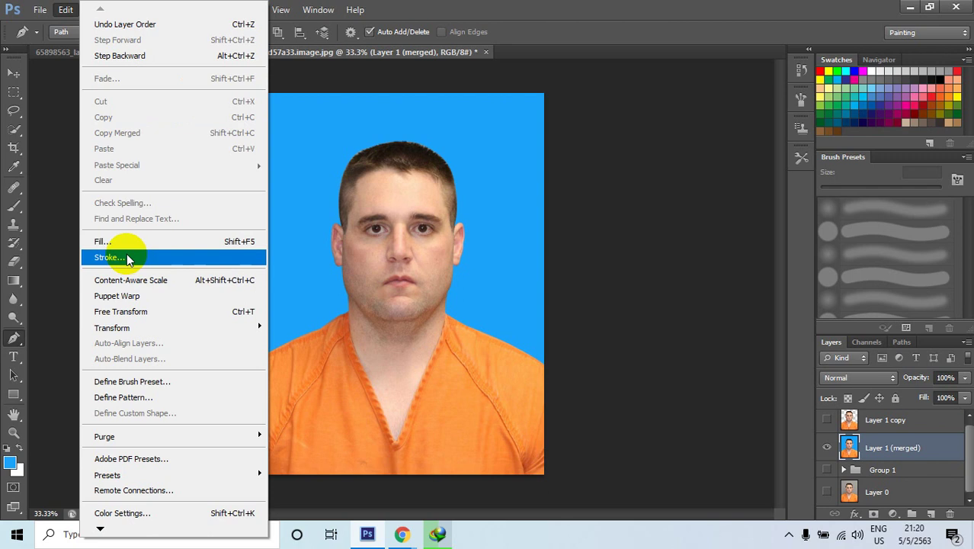
click(803, 382)
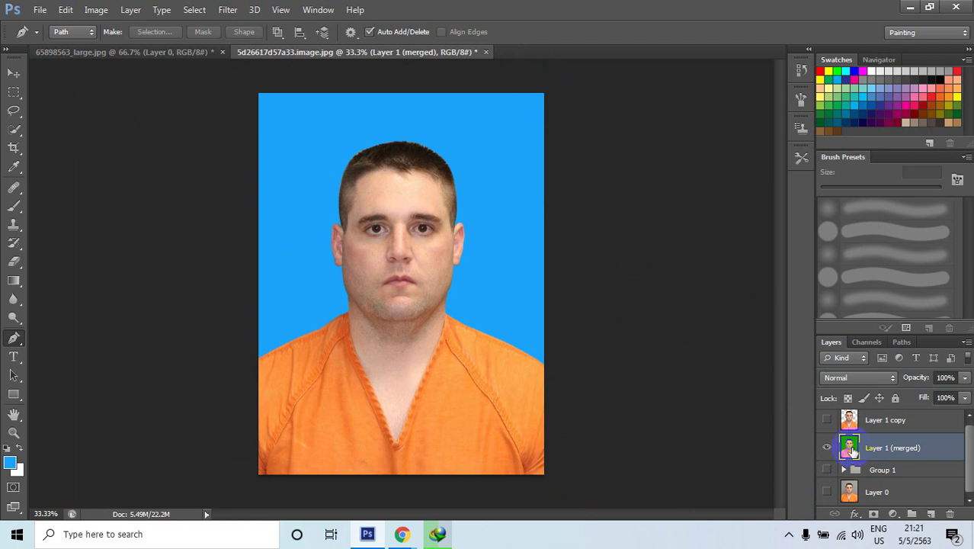
ctrl+click(849, 447)
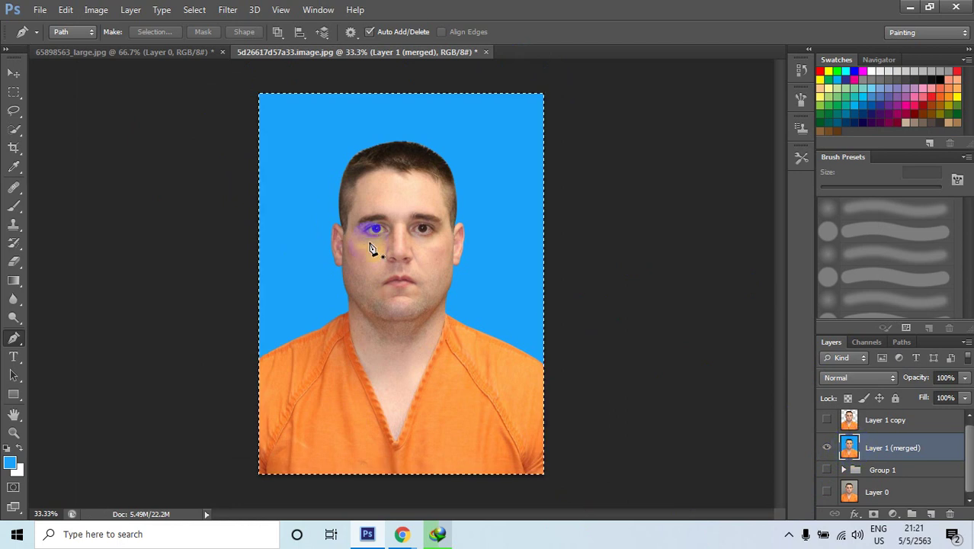
Begin a stroke on the selection around the merged portrait and set the stroke colour to white
click(67, 9)
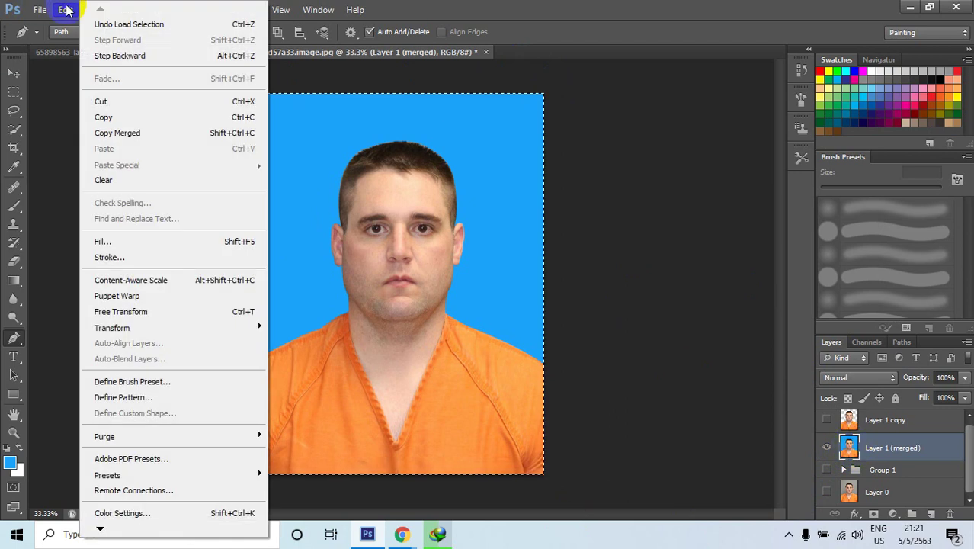
click(111, 258)
drag(460, 113, 589, 109)
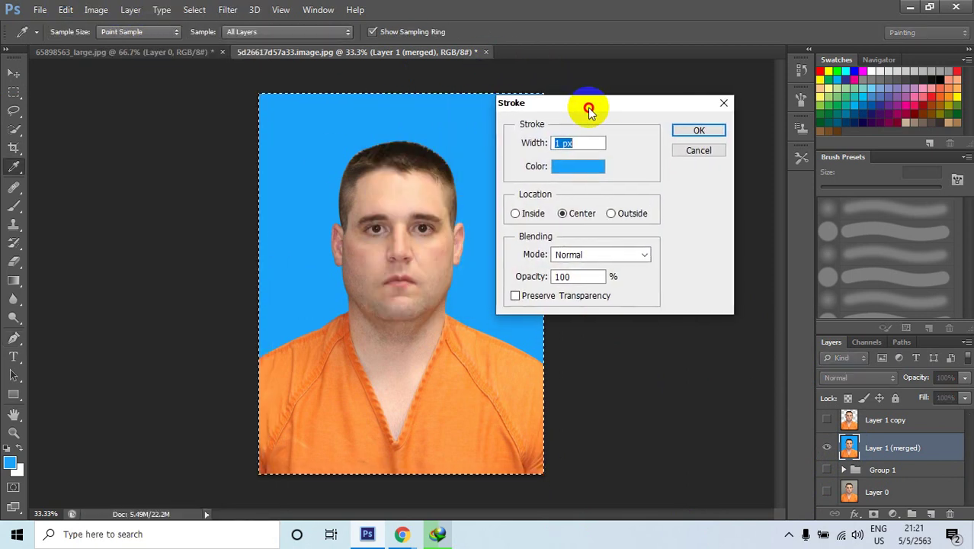
click(274, 143)
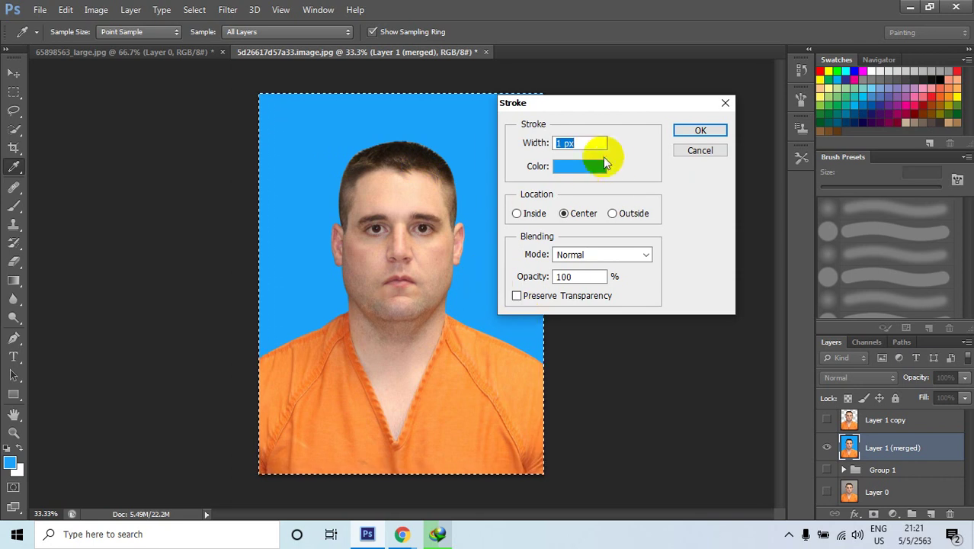
click(587, 166)
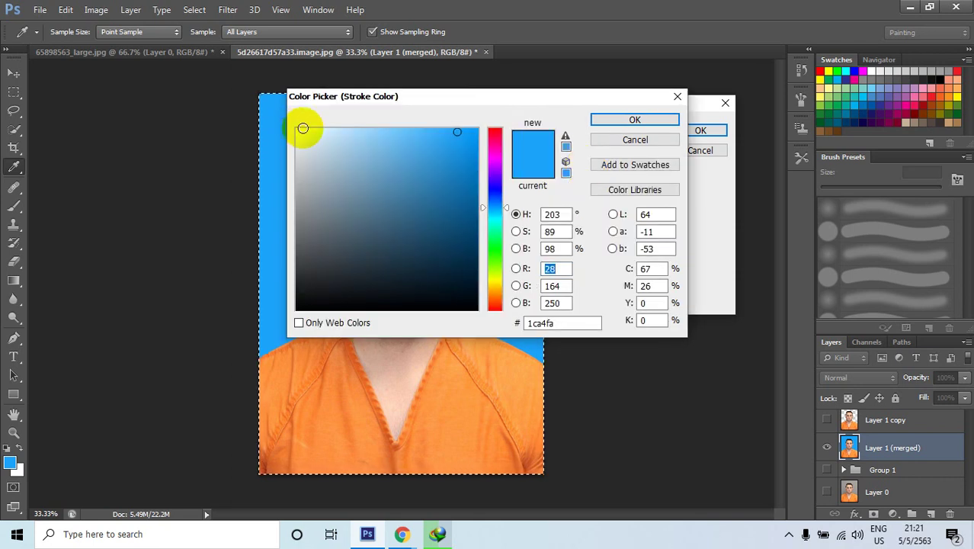
drag(303, 128, 266, 120)
click(609, 119)
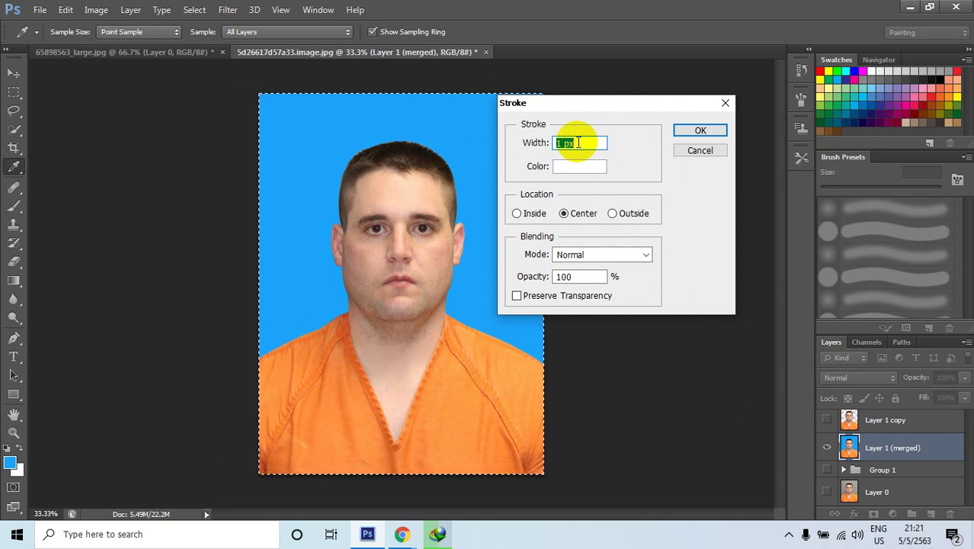
Try a 20 px white stroke centred on the selection edge and undo it
text(20)
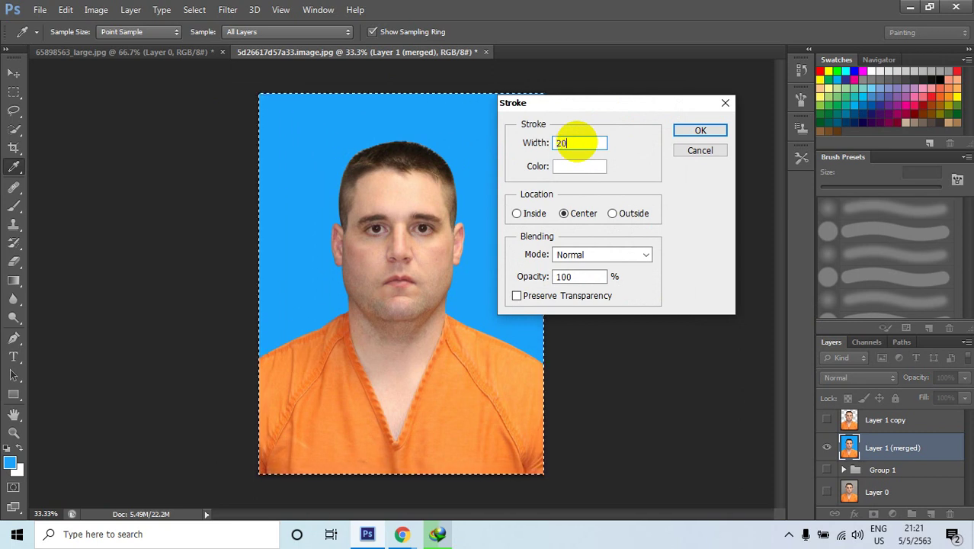
text(p)
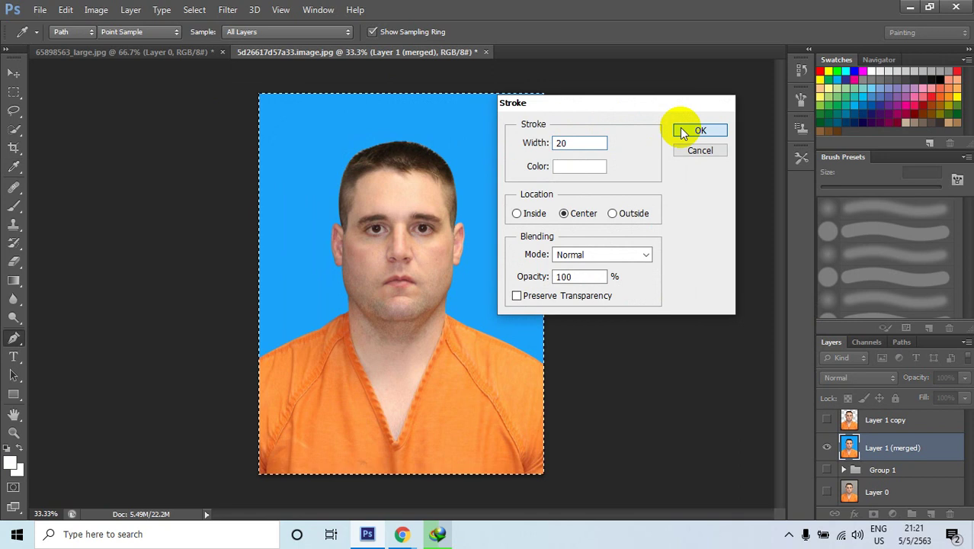
click(686, 131)
click(534, 124)
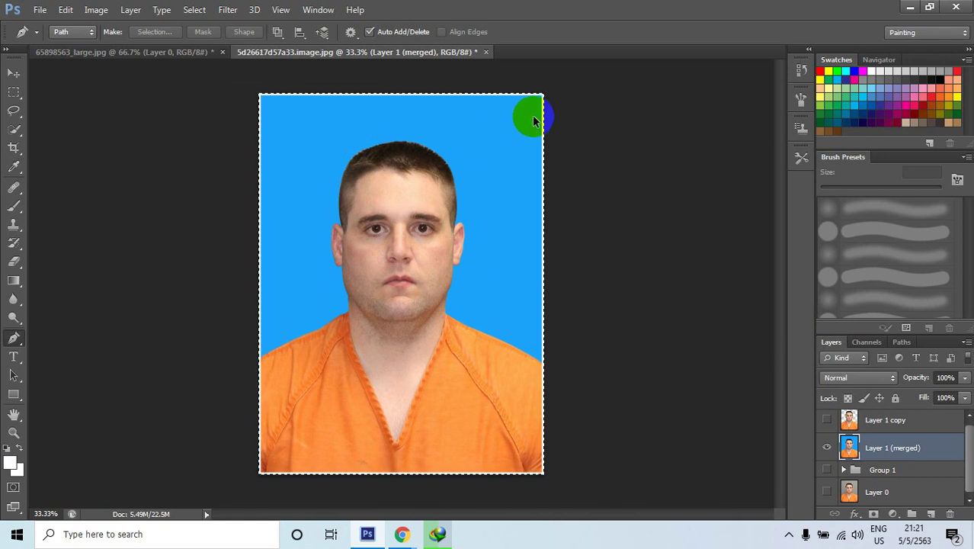
Try a 50 px white stroke centred on the selection edge and undo it
click(64, 11)
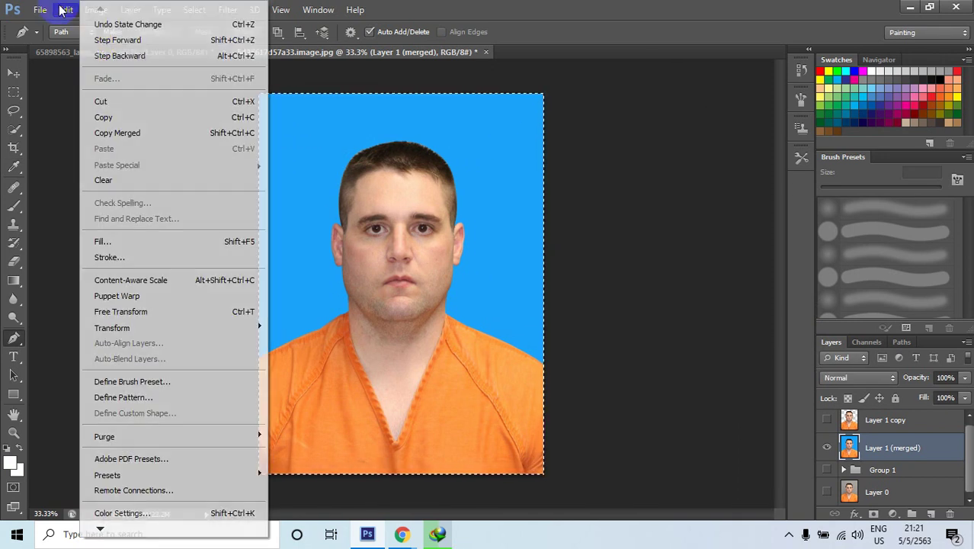
click(128, 257)
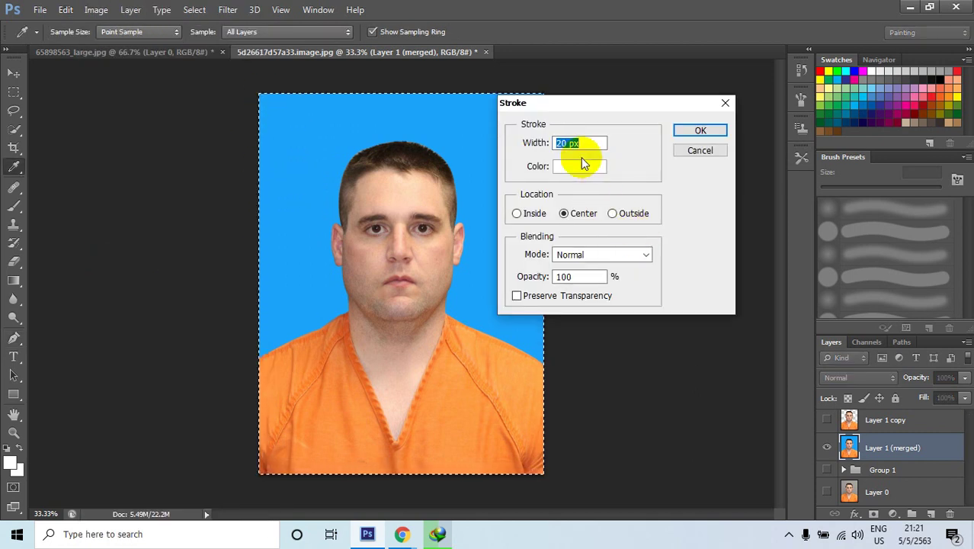
text(50)
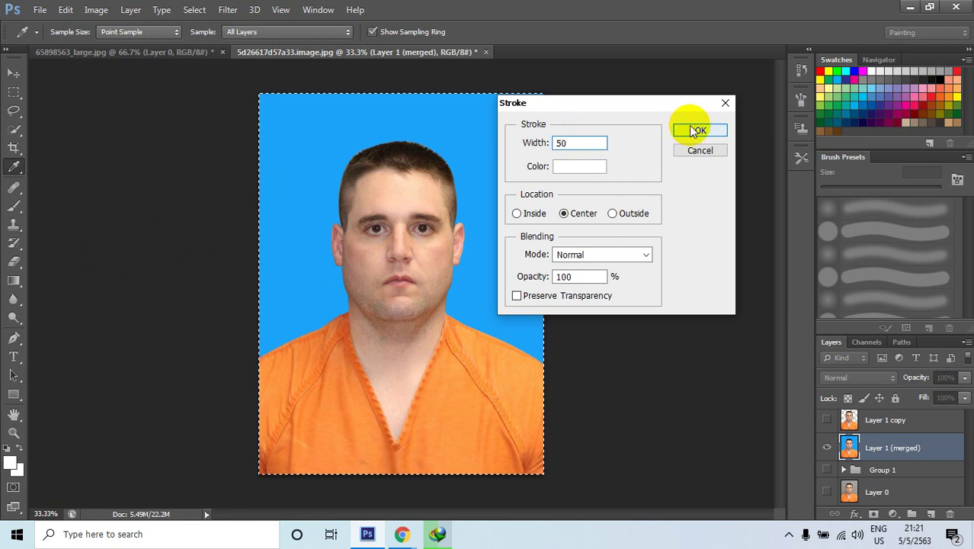
click(696, 131)
key(p)
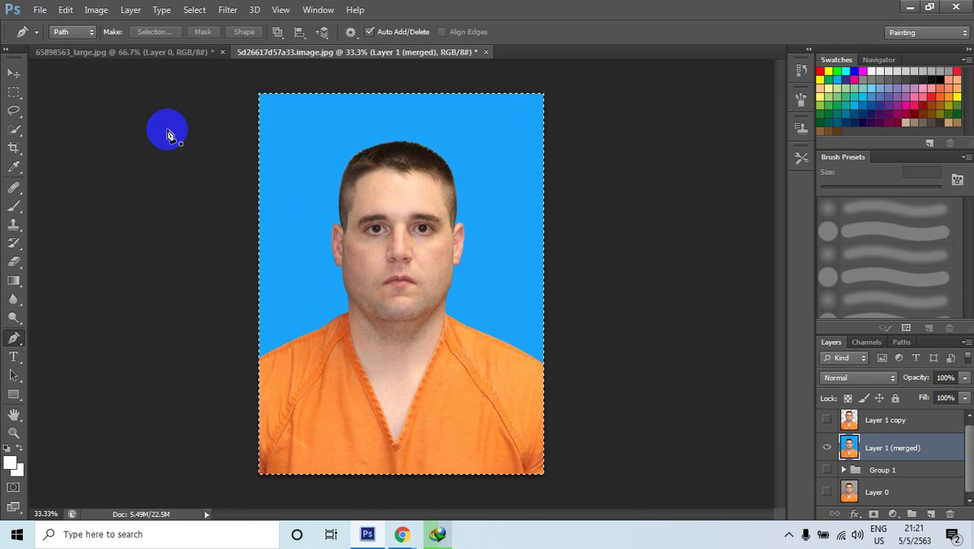
Stroke the selection on Layer 1 (merged) with a 70 px white border, centred on its edge
click(66, 10)
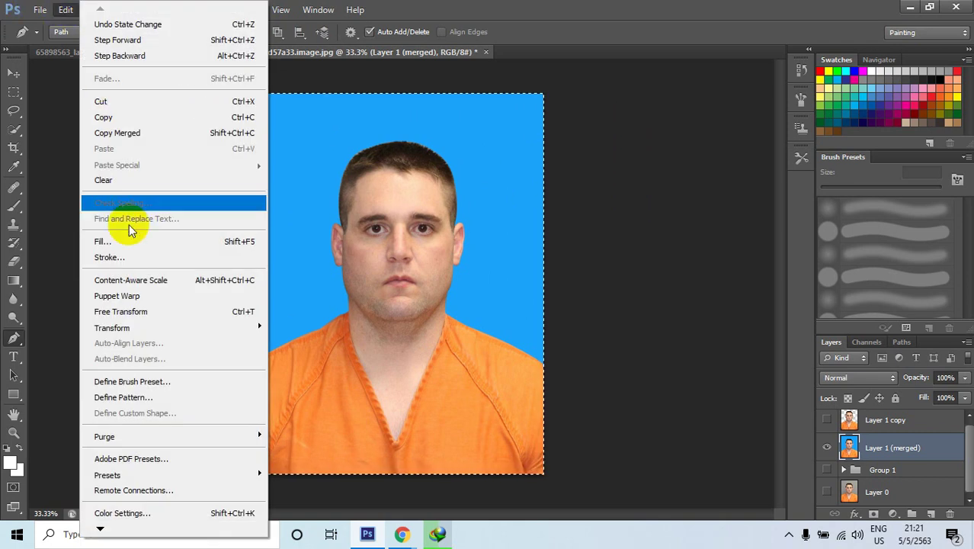
click(128, 257)
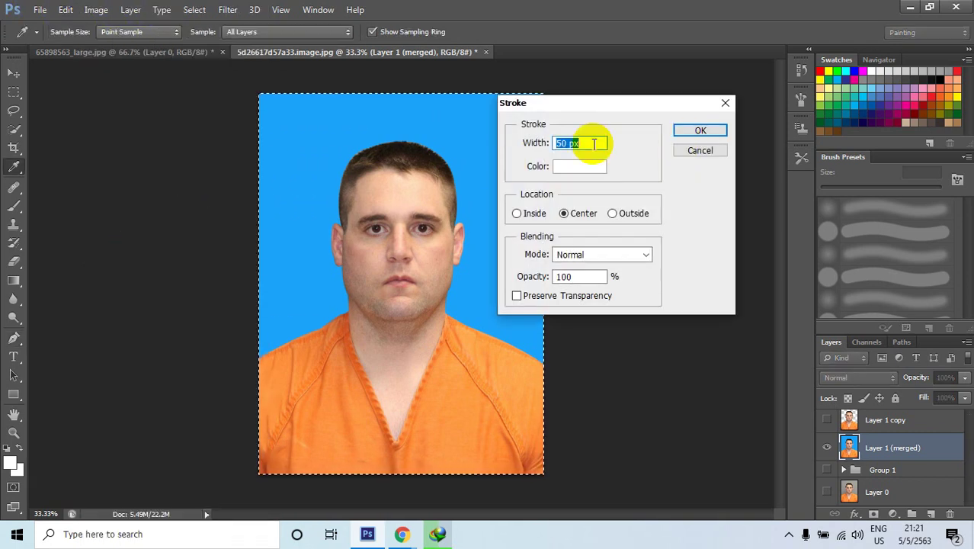
text(70)
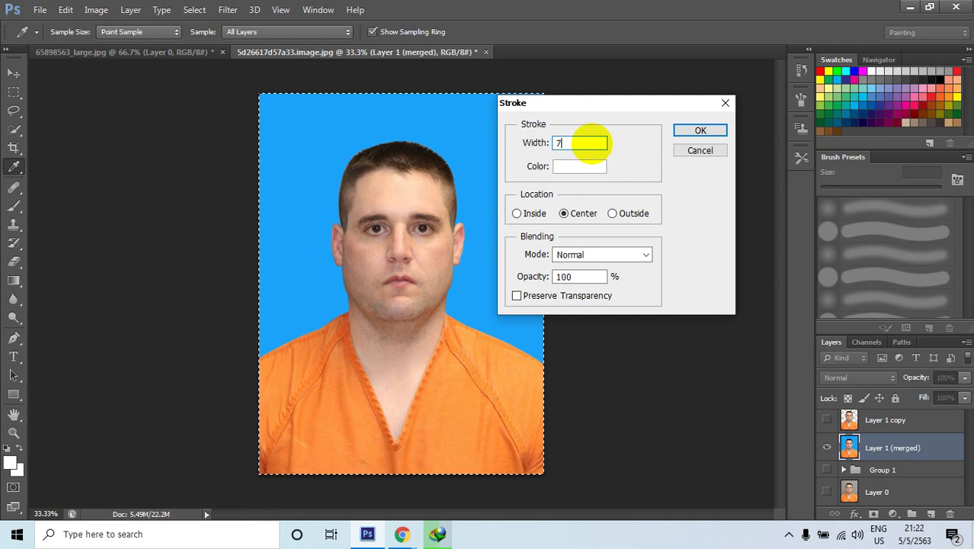
click(699, 131)
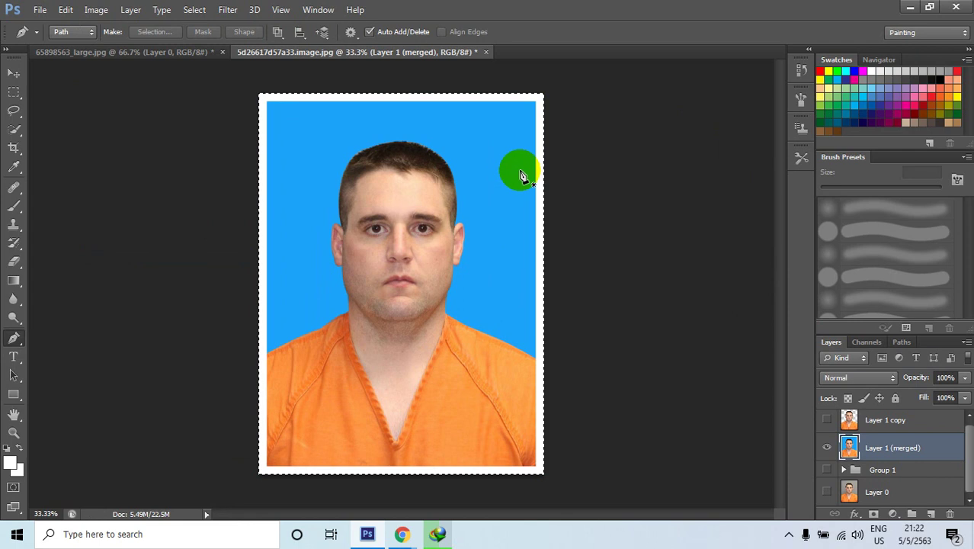
Deselect, reload the outline of Layer 1 (merged) as a selection, and begin a stroke on it with the colour set to black
key(ctrl+d)
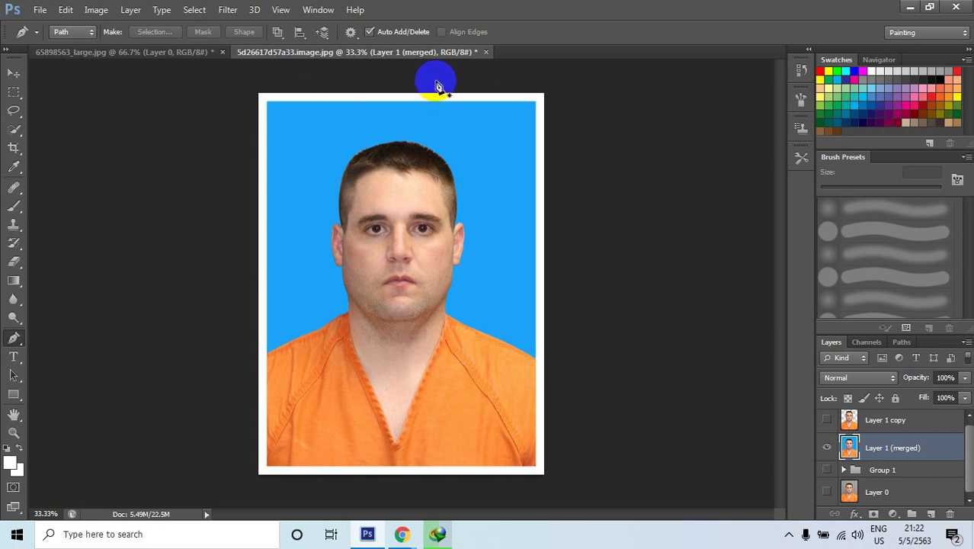
ctrl+click(851, 451)
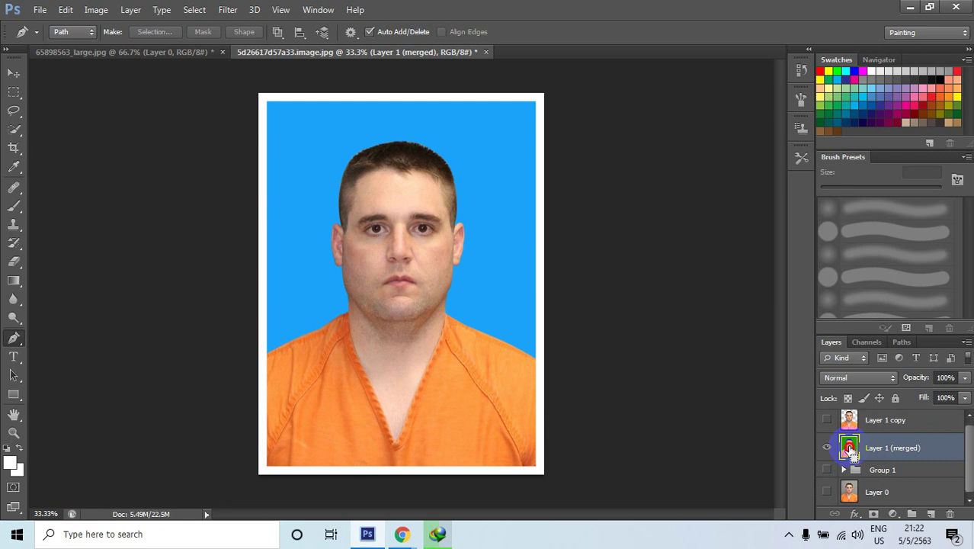
click(66, 10)
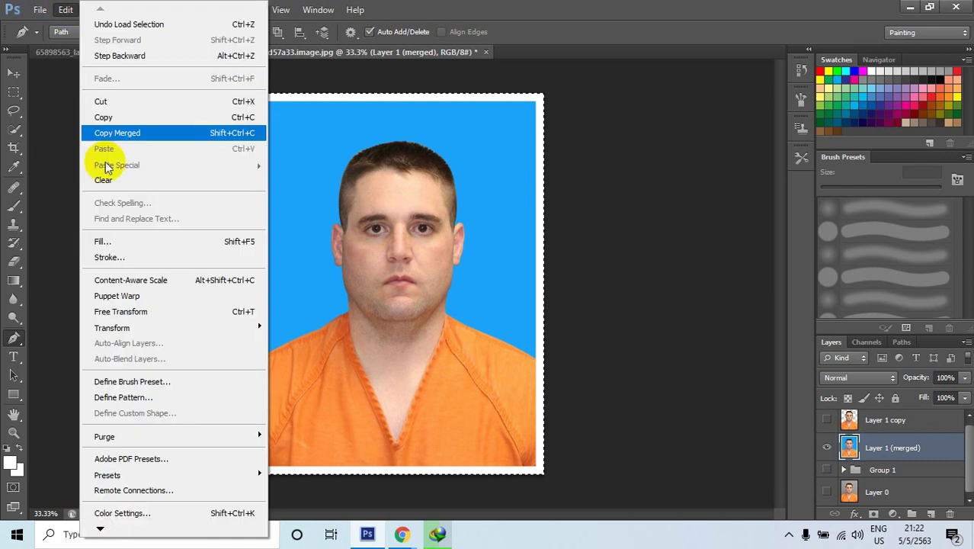
click(115, 256)
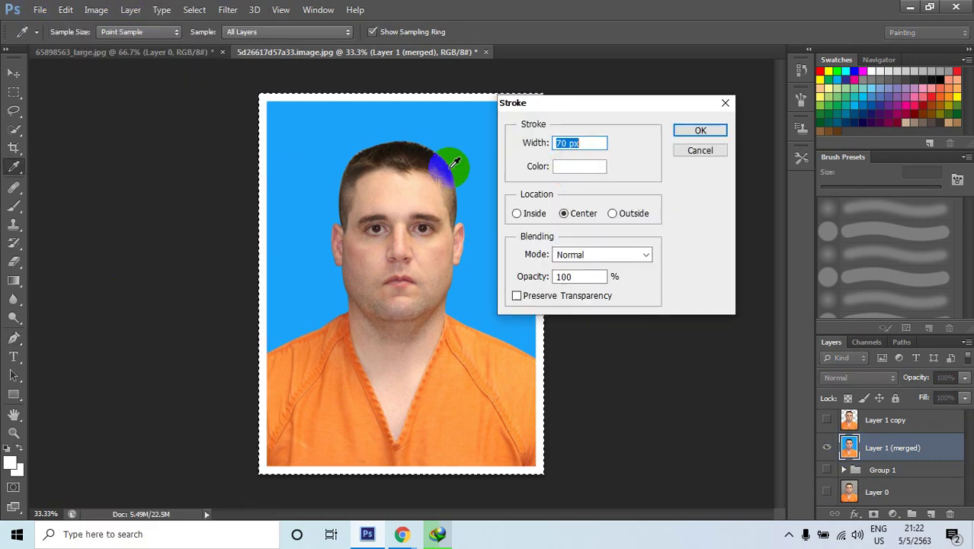
click(568, 169)
drag(344, 239, 244, 326)
click(614, 123)
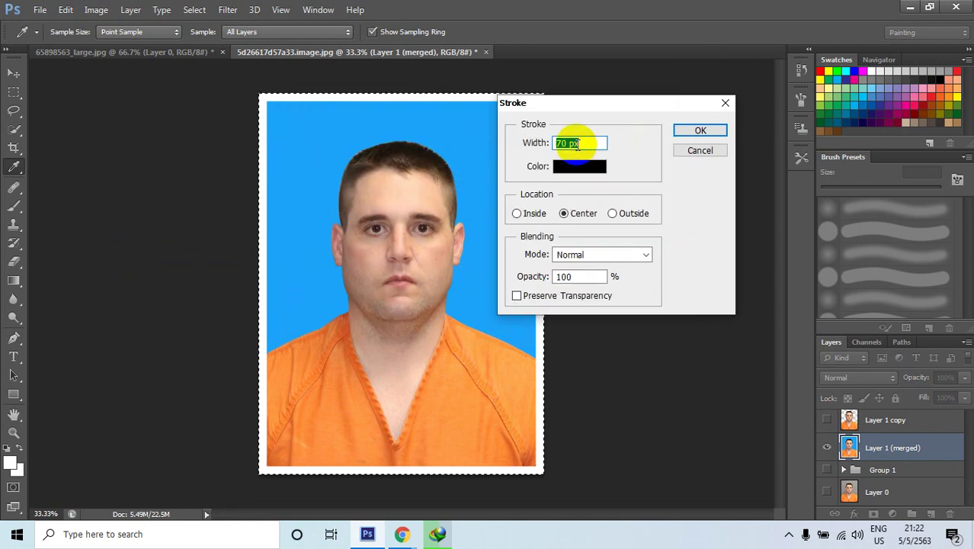
Try a 20 px black stroke centred on the selection edge and undo it
text(20)
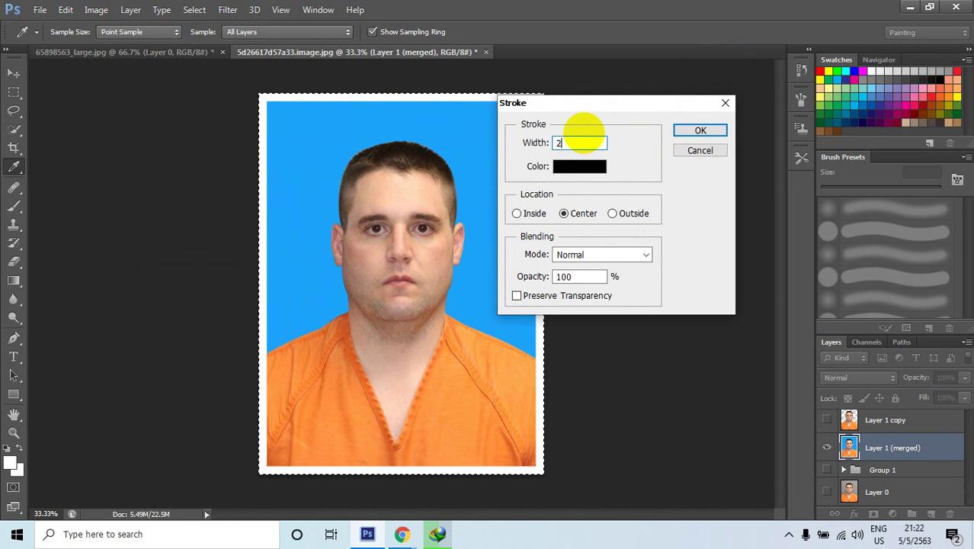
click(699, 132)
key(p)
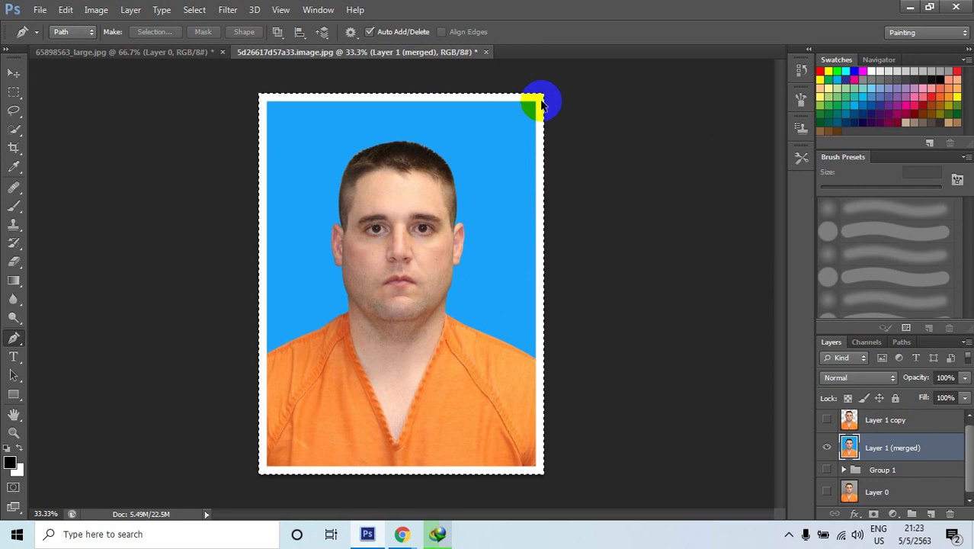
Stroke the selection on Layer 1 (merged) with a 10 px black line centred on its edge, and deselect
click(69, 10)
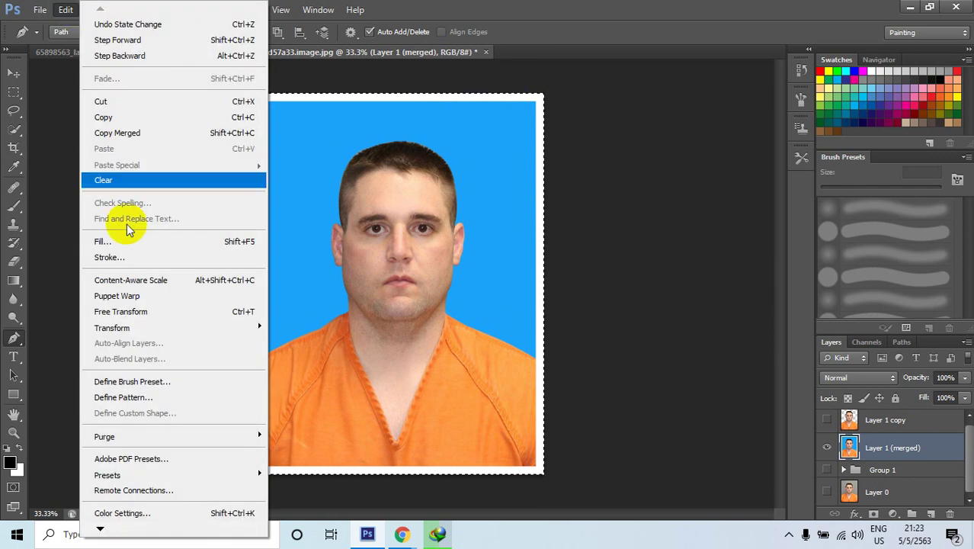
click(128, 259)
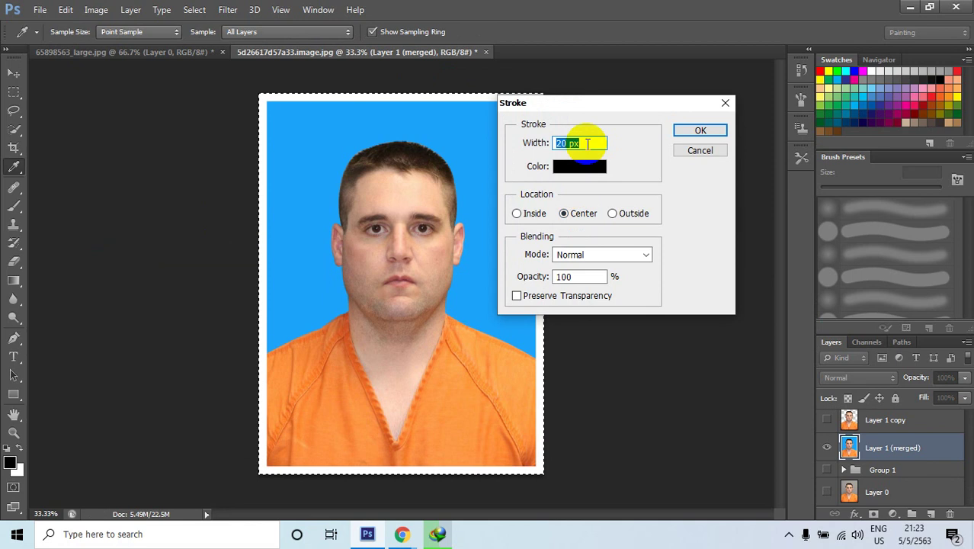
text(10)
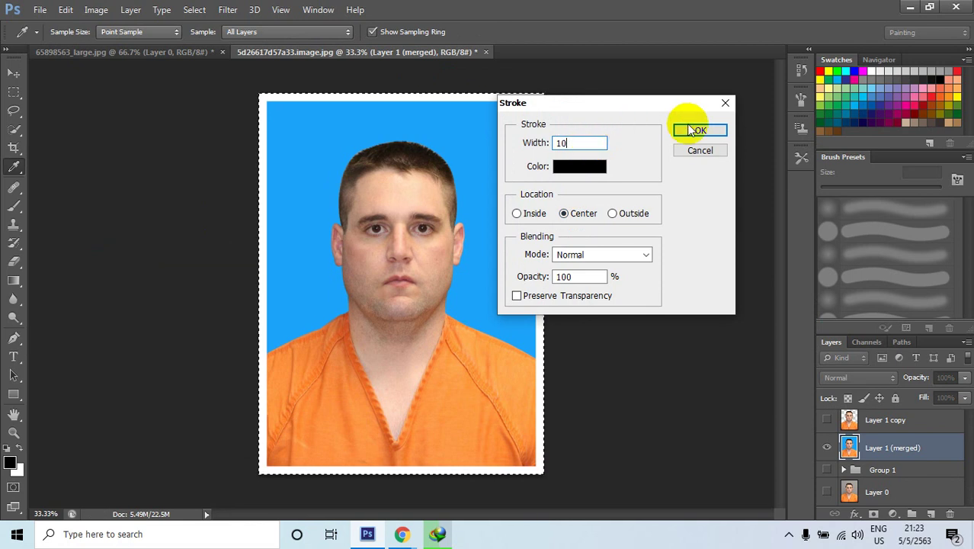
click(697, 129)
key(p)
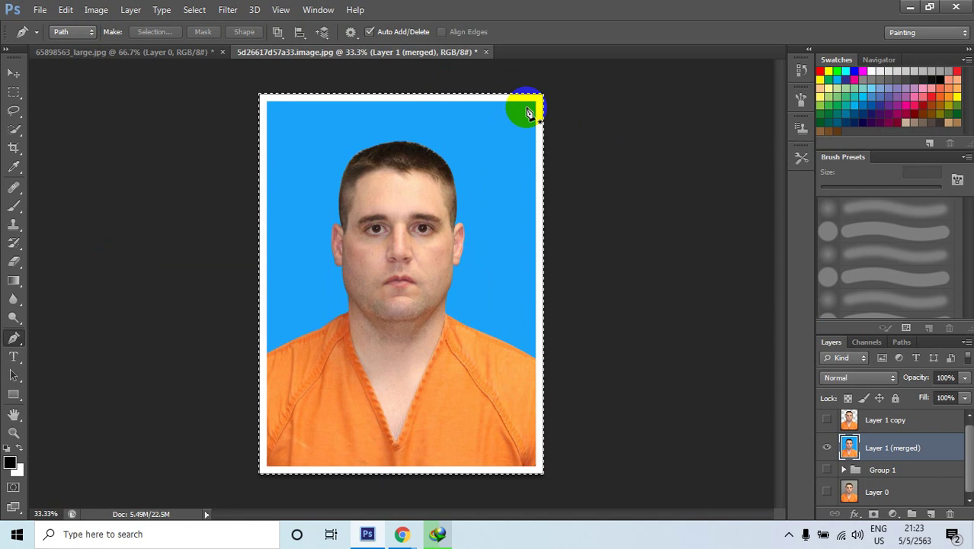
key(ctrl+d)
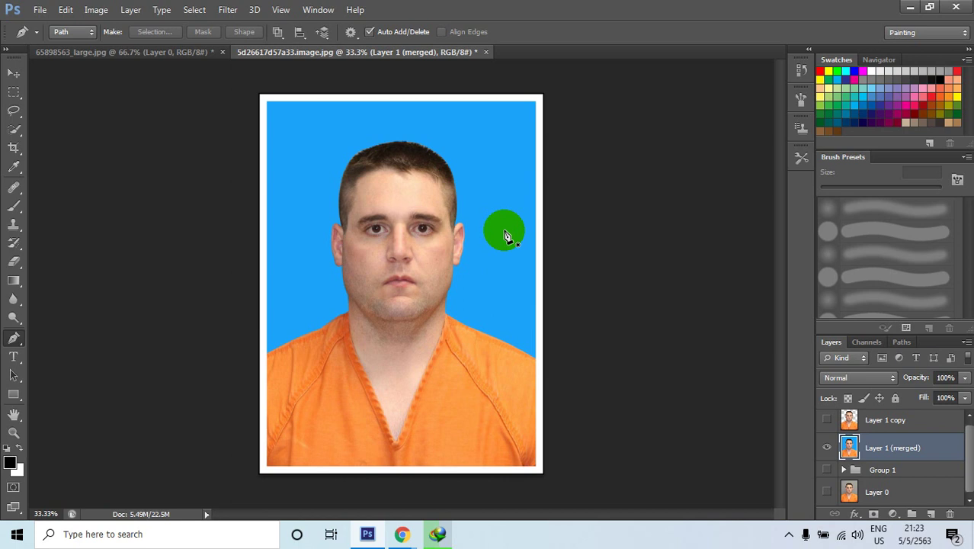
Crop the bordered portrait to a custom 1.5 x 2 aspect ratio and apply the crop
click(14, 149)
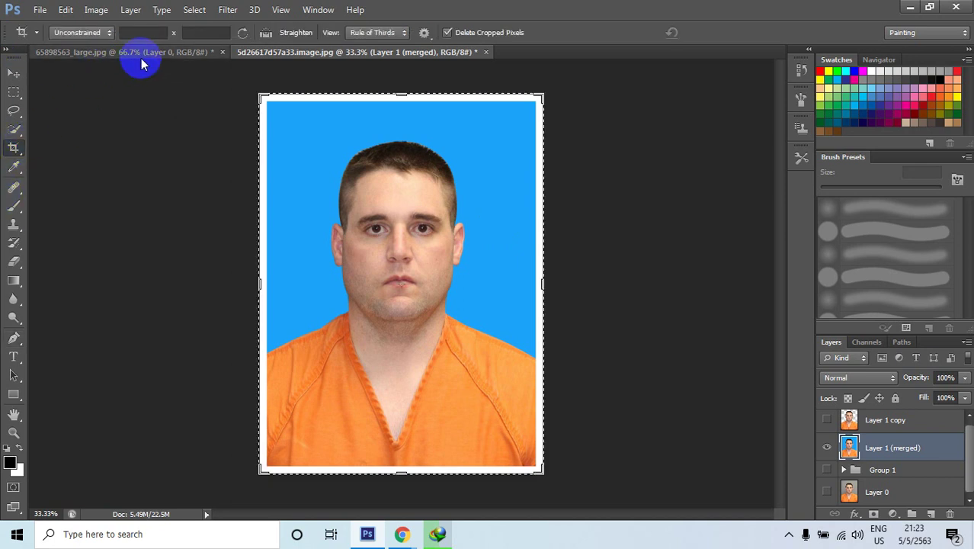
click(143, 33)
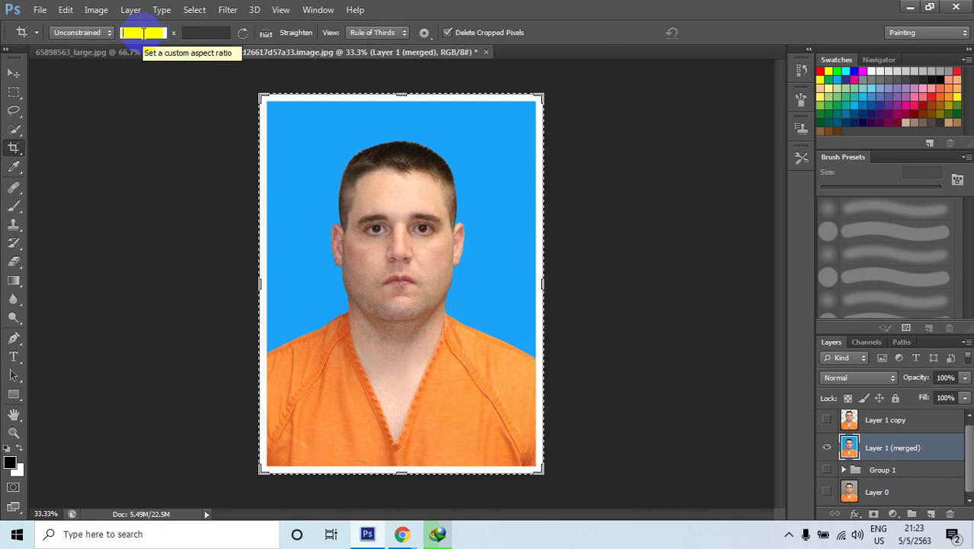
text(1)
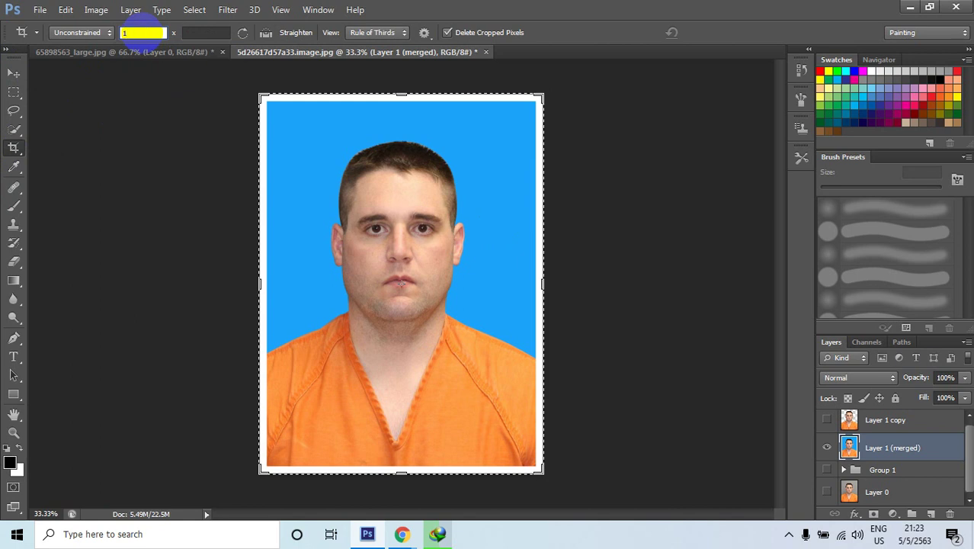
text(.5)
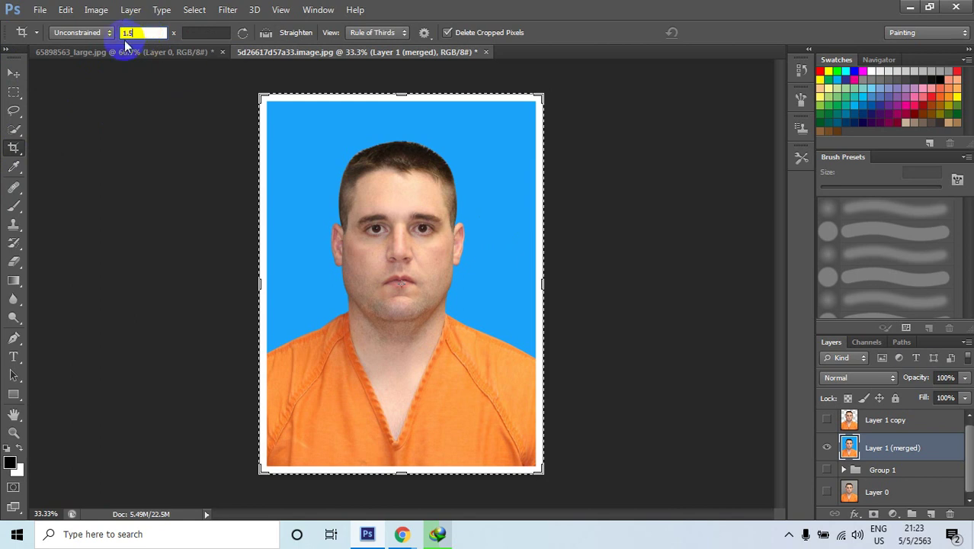
click(197, 33)
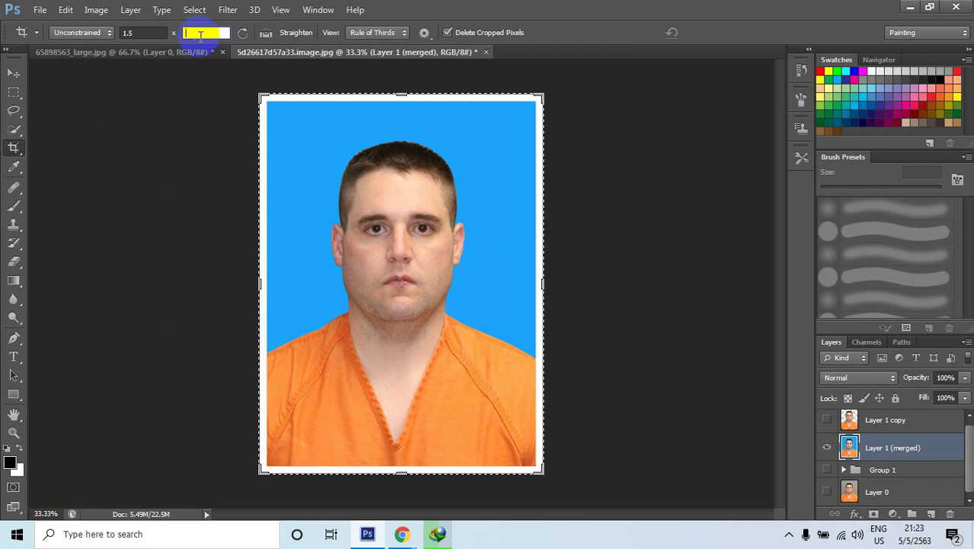
text(2)
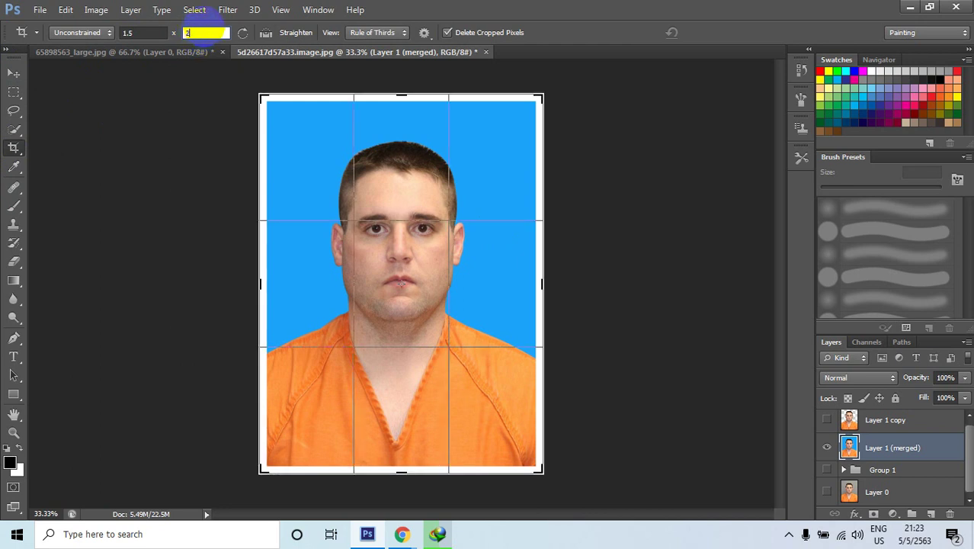
click(351, 151)
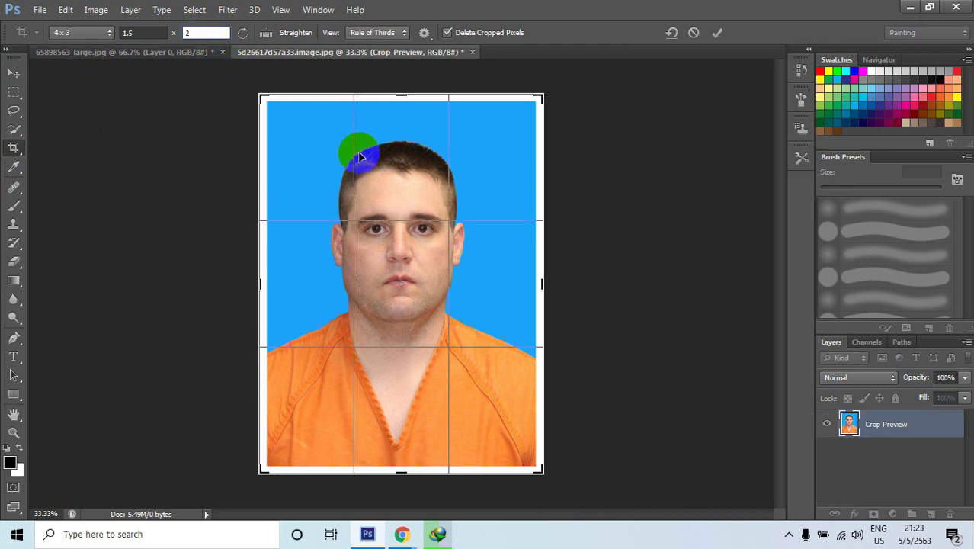
click(690, 71)
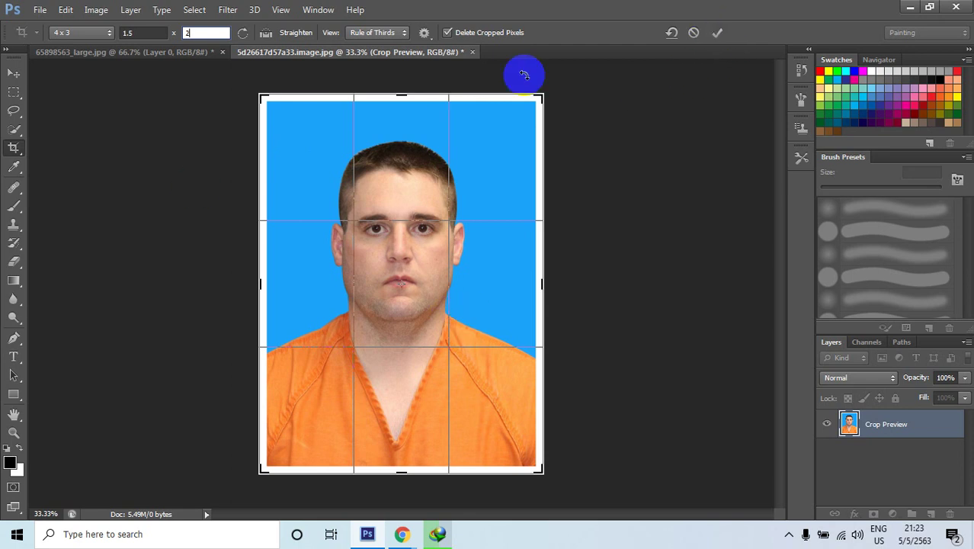
click(717, 32)
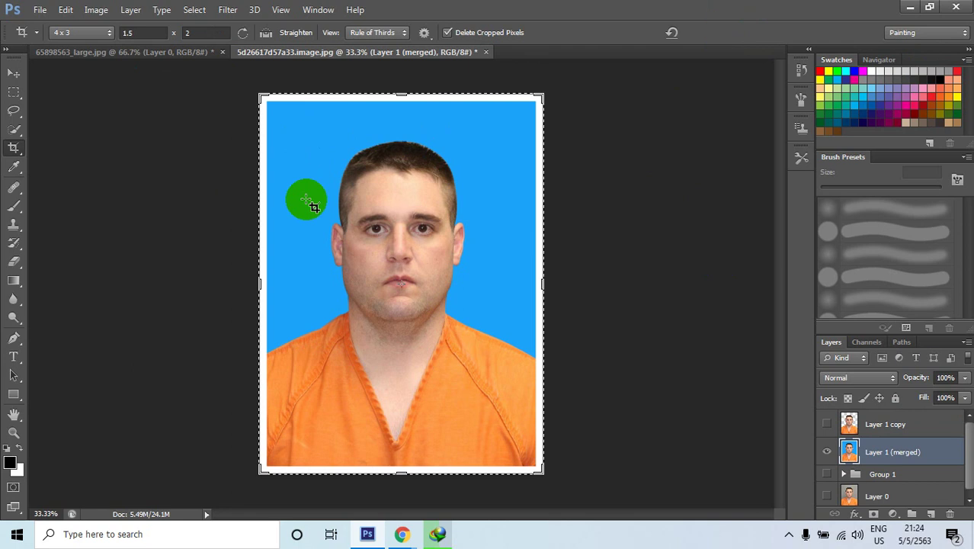
Resize the image to a document width of 1.5 inches at 300 pixels/inch, with proportions constrained and resampling on
click(105, 19)
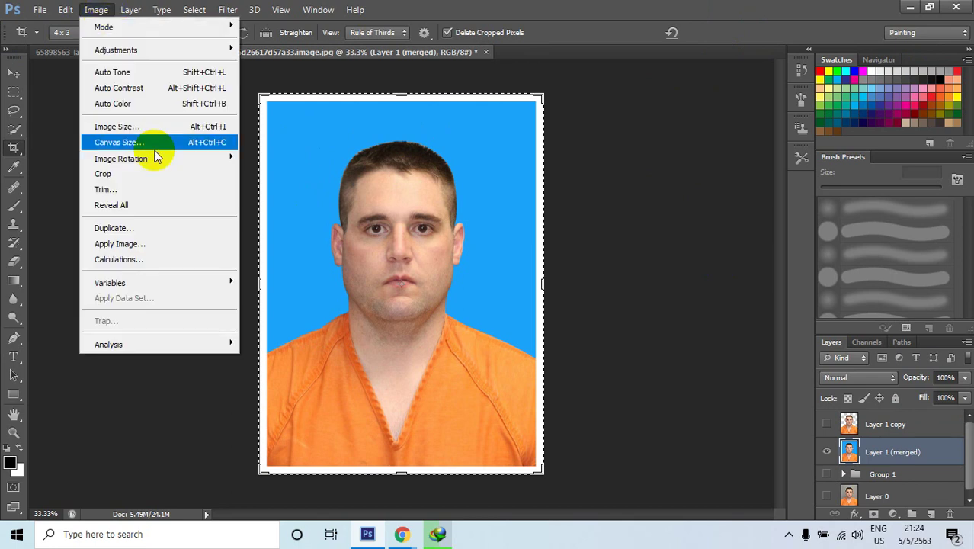
click(135, 130)
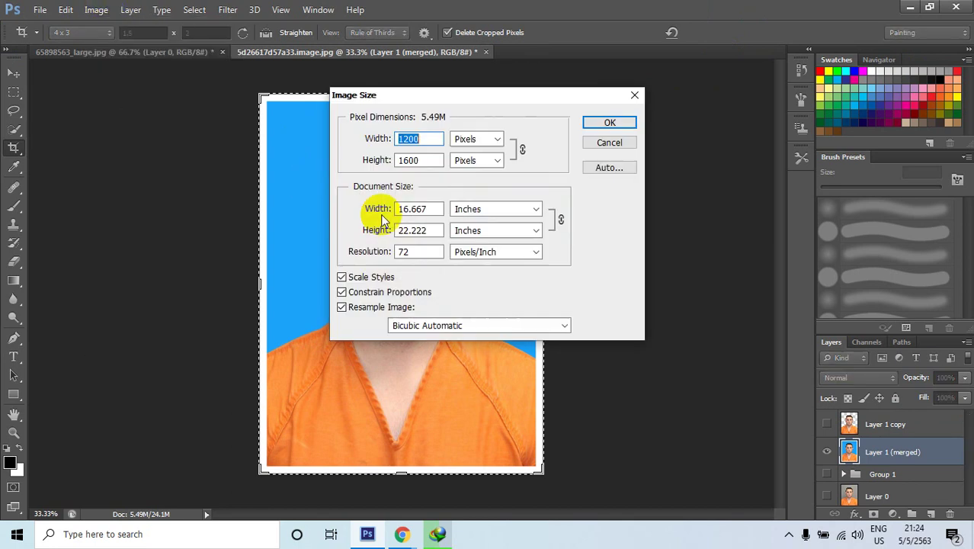
click(535, 211)
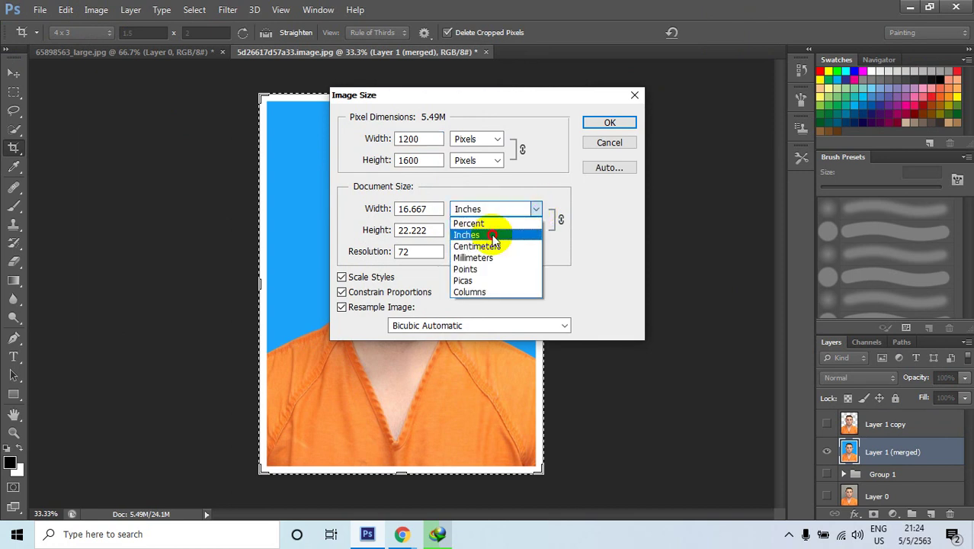
click(494, 235)
double_click(423, 210)
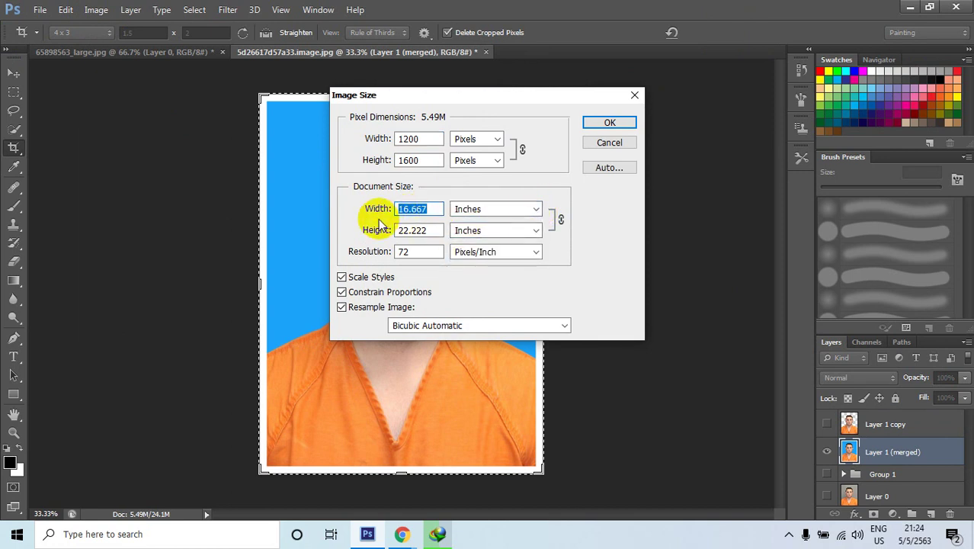
text(1)
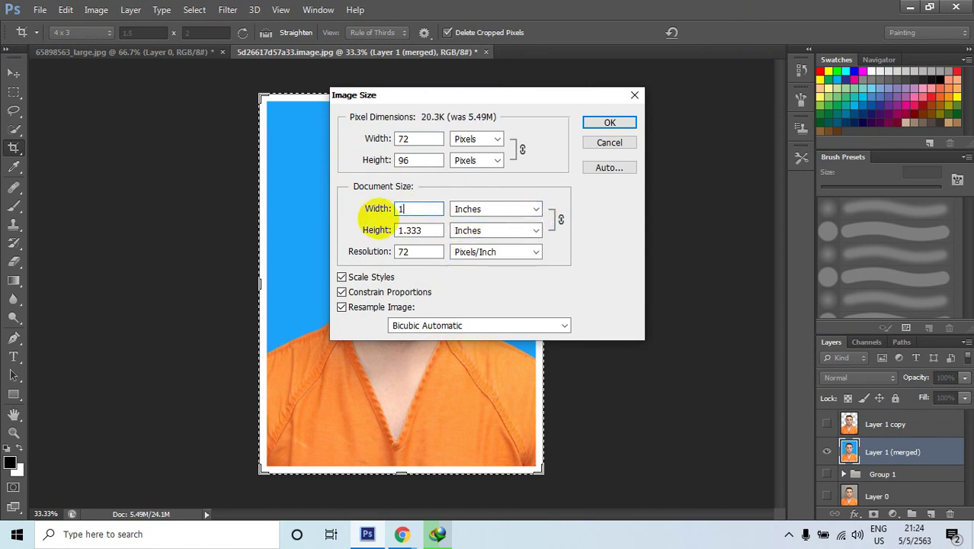
text(.5)
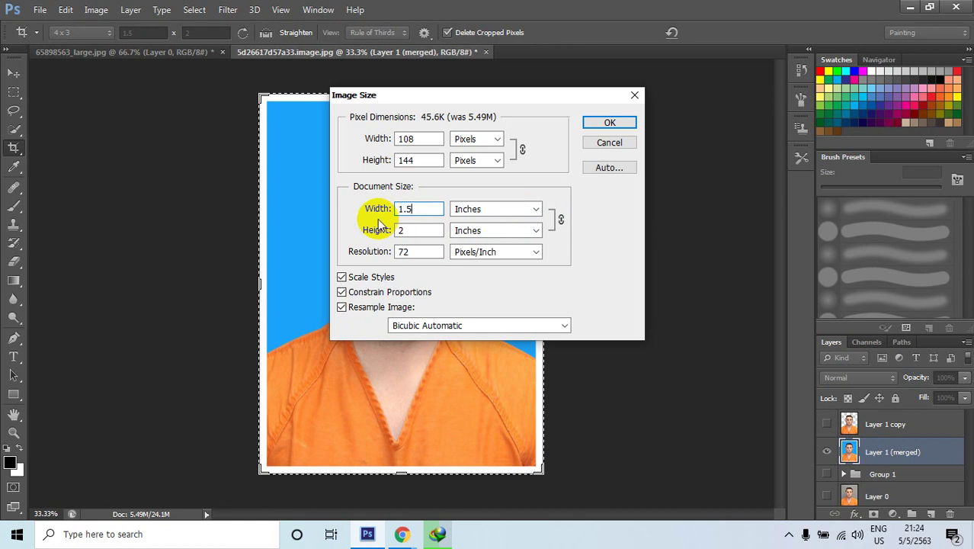
click(406, 252)
text(3)
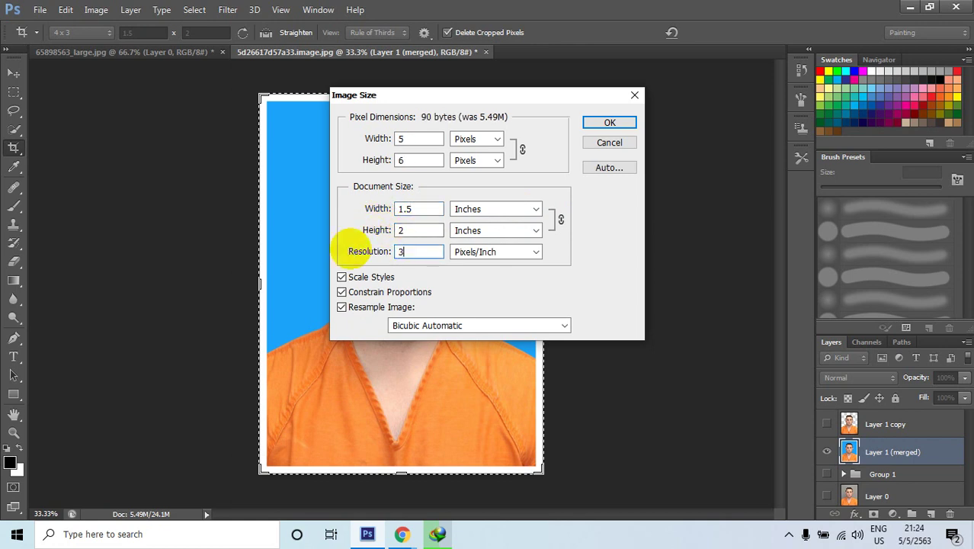
text(00)
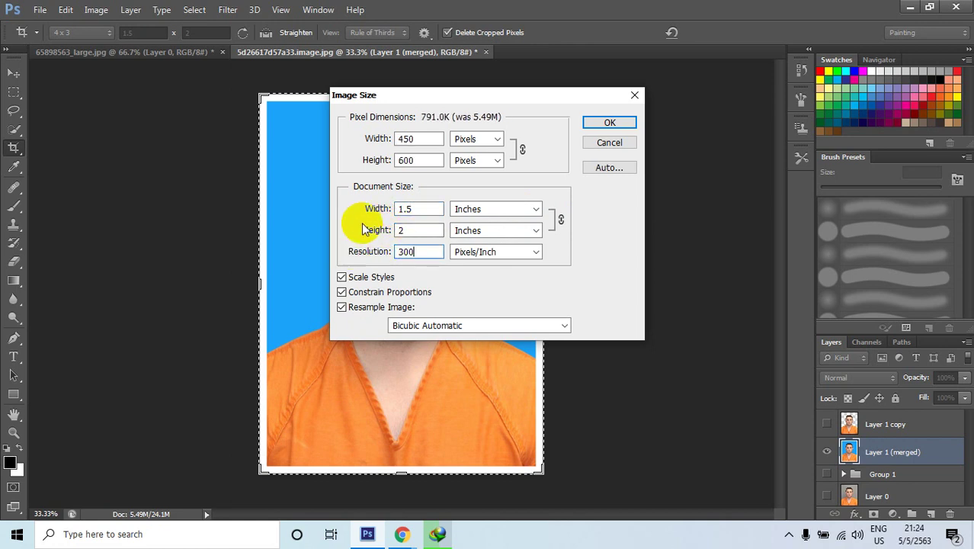
click(614, 124)
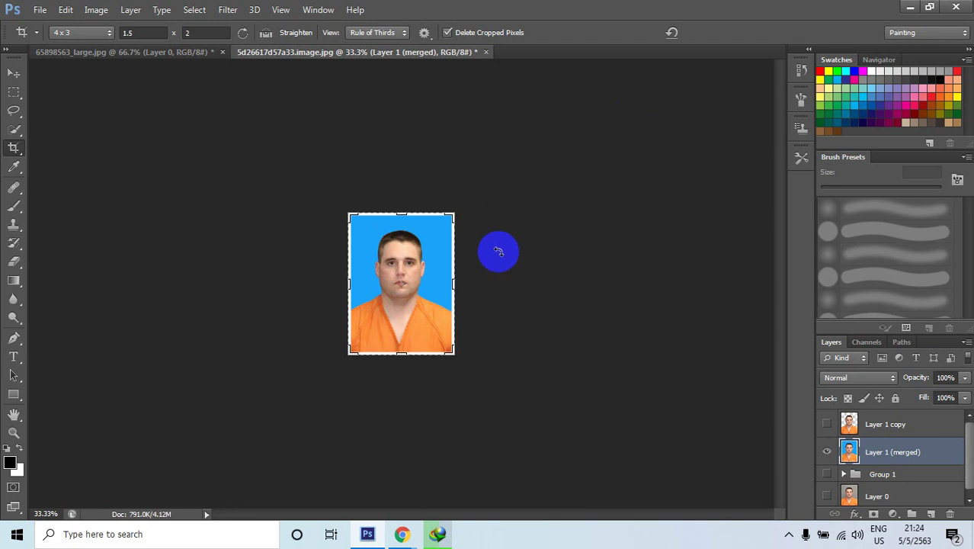
Create a new A4 document from the International Paper preset, with inches as units, 300 pixels/inch and a white background
click(14, 72)
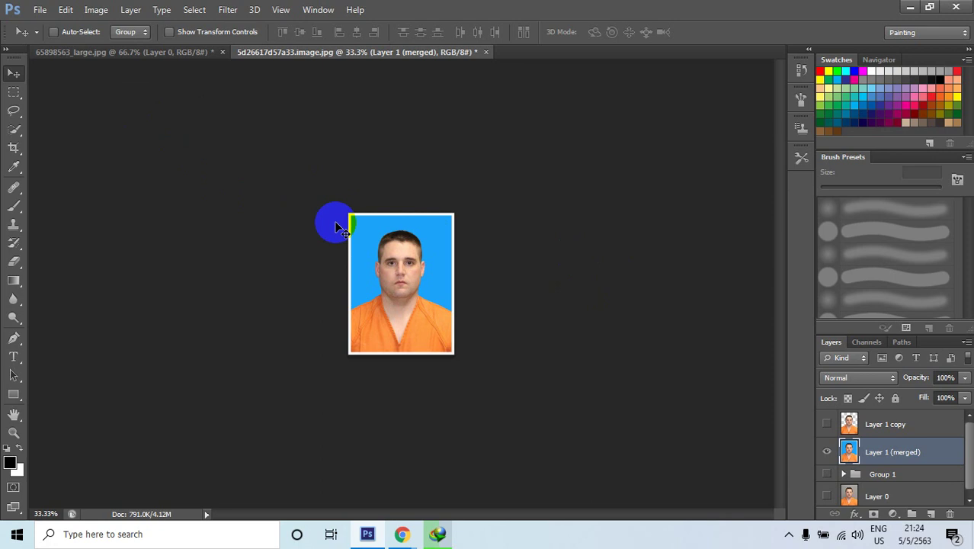
key(ctrl+plus)
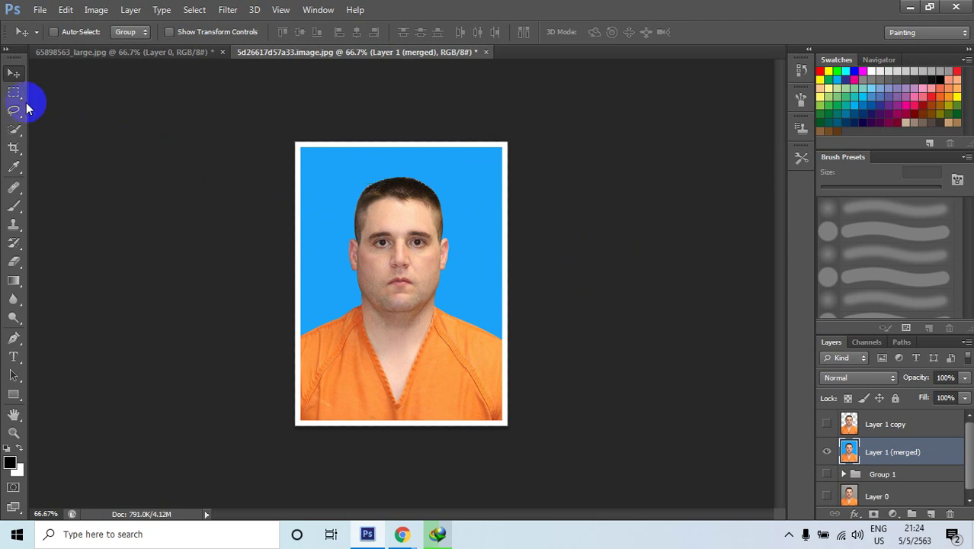
click(40, 11)
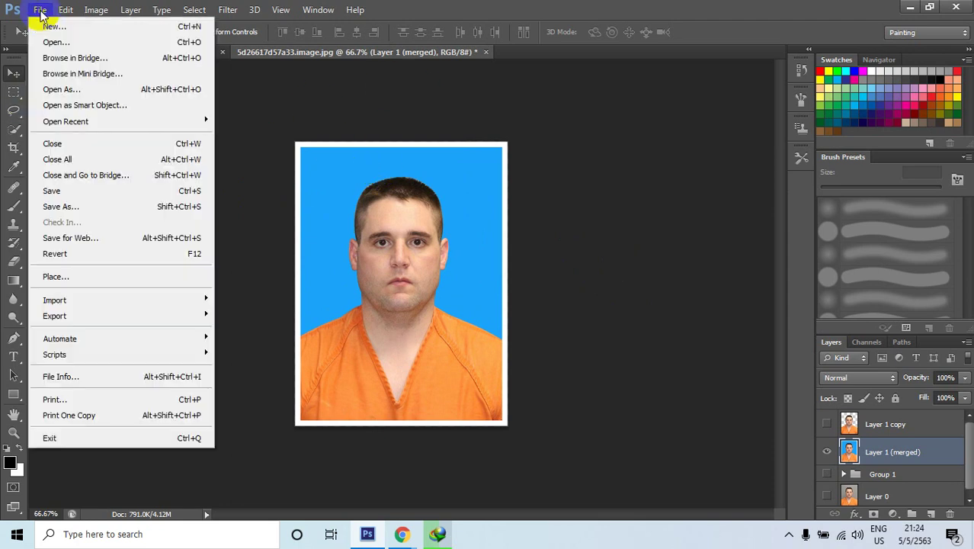
click(52, 28)
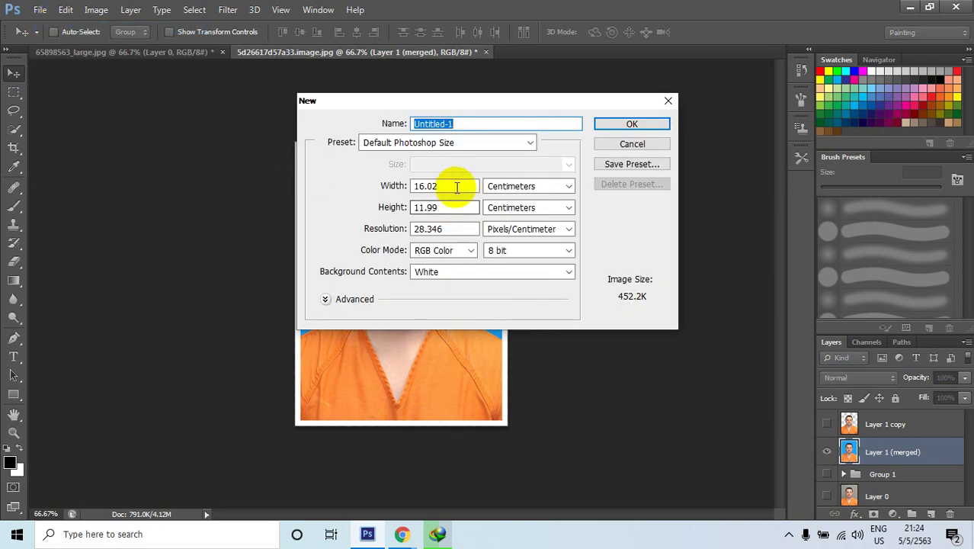
click(523, 144)
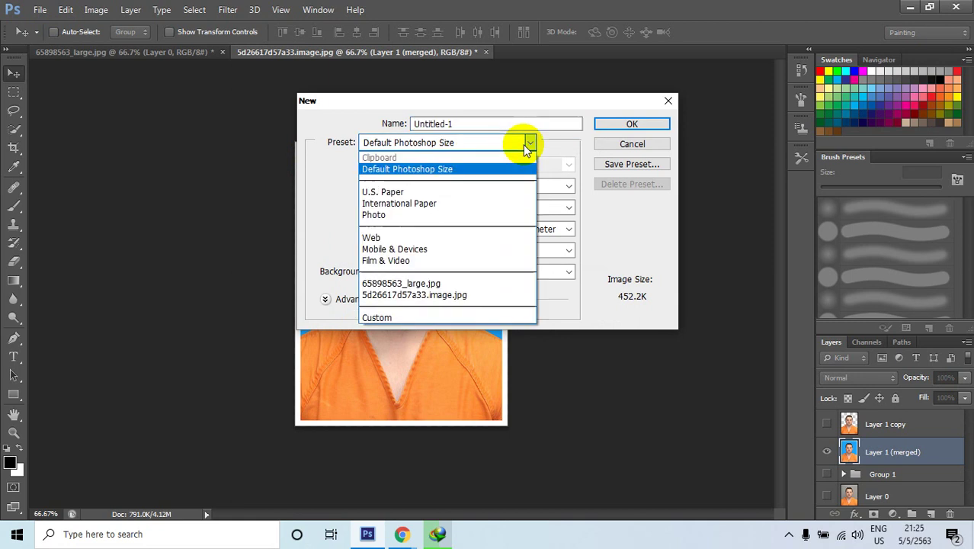
click(439, 205)
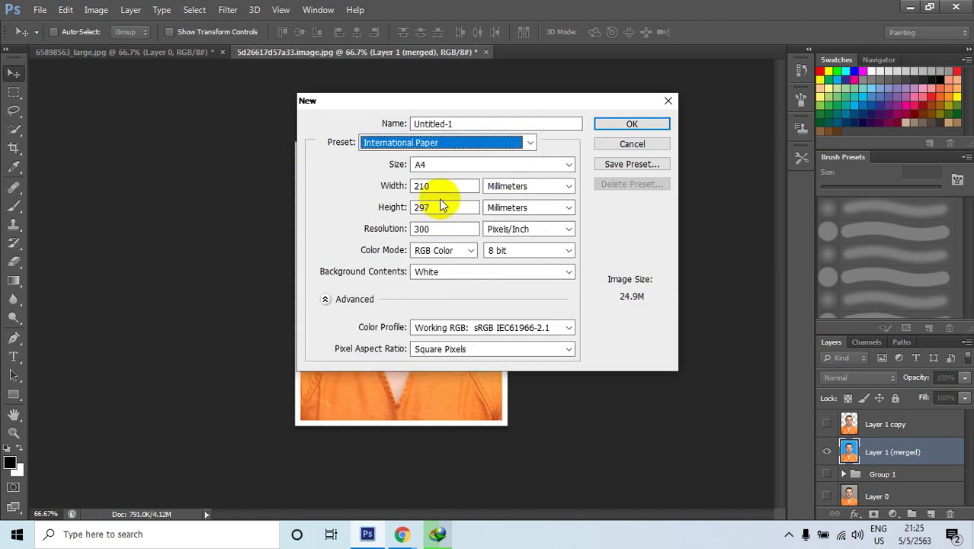
click(569, 187)
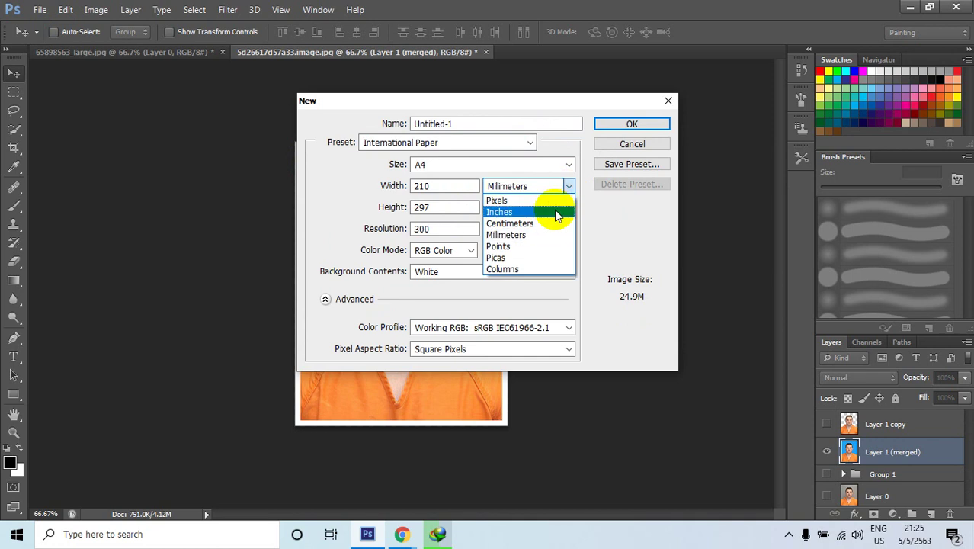
click(540, 212)
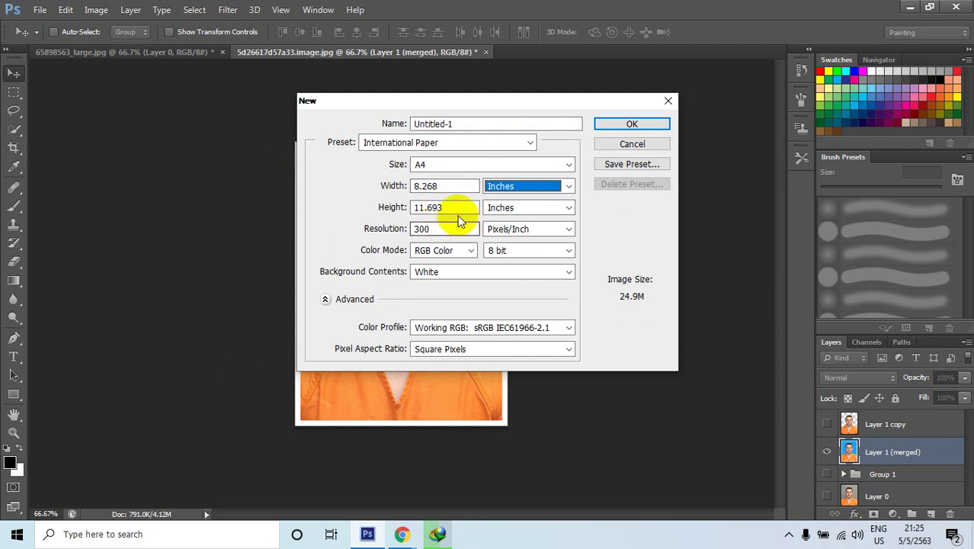
click(608, 123)
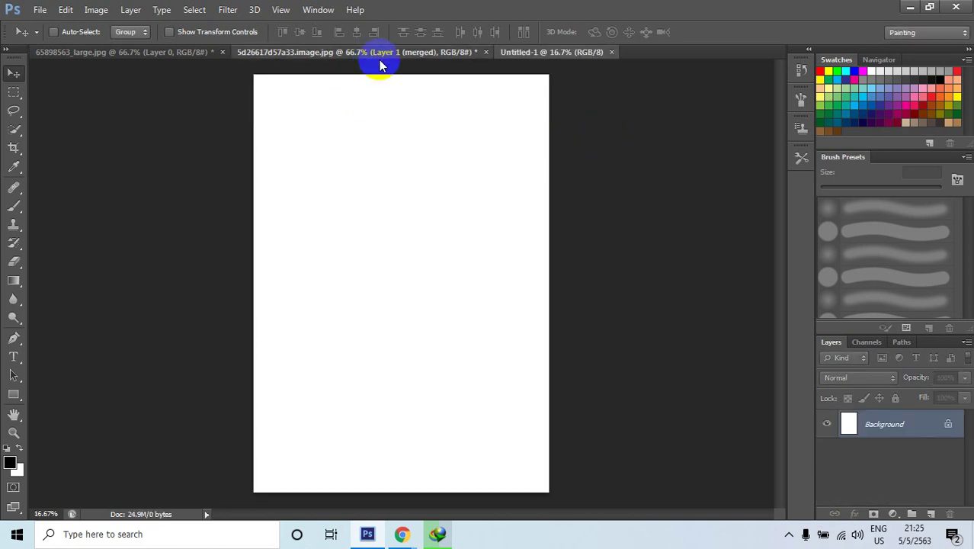
Copy the whole bordered portrait from Layer 1 (merged) and paste it into the new A4 document
click(380, 61)
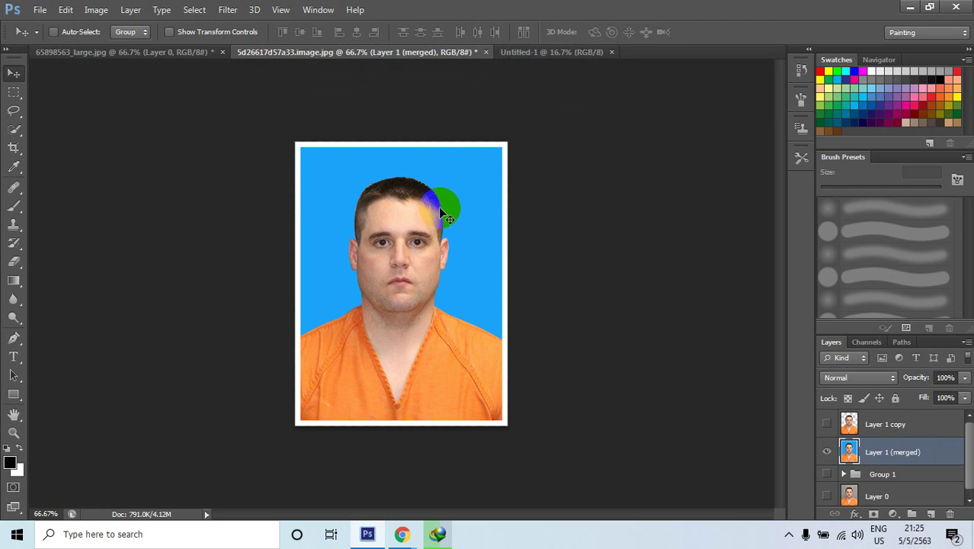
drag(440, 209, 439, 208)
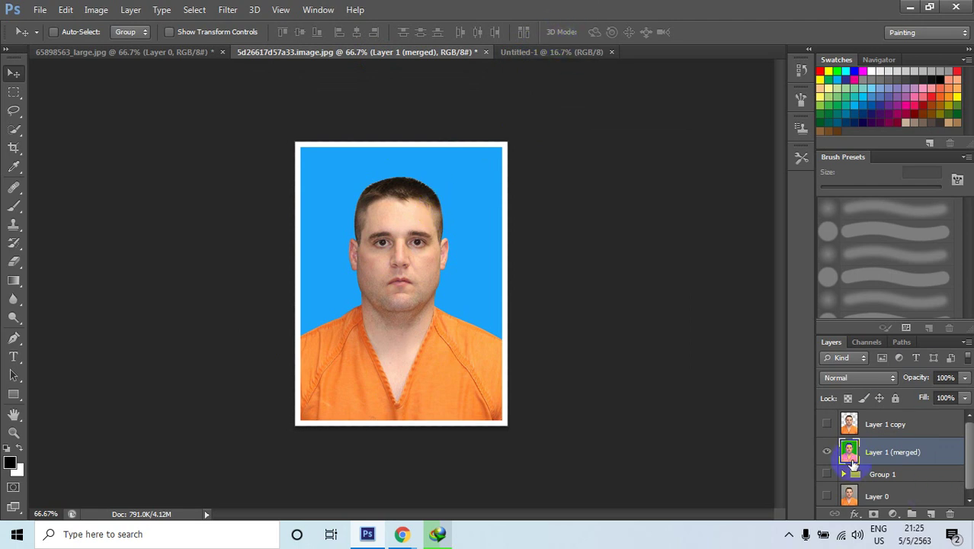
ctrl+click(850, 456)
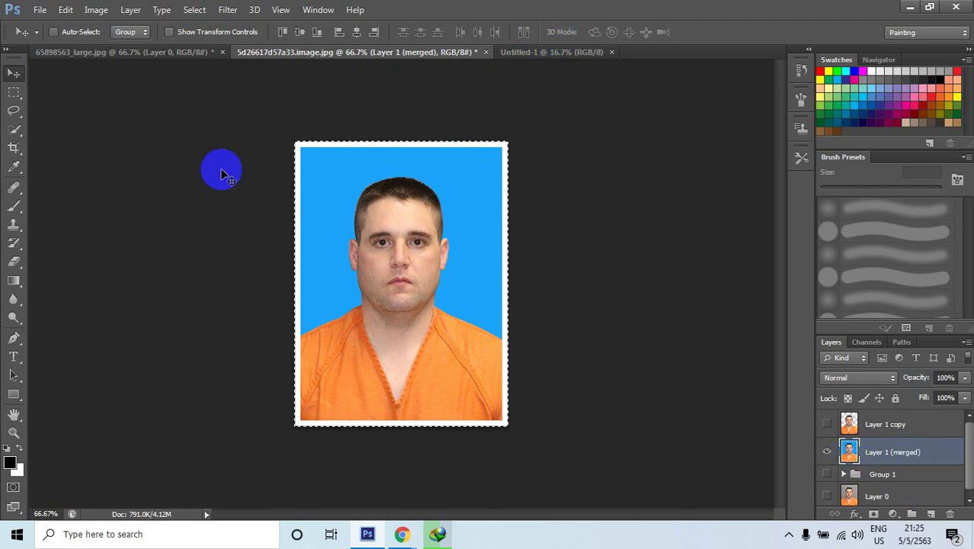
click(65, 9)
click(104, 117)
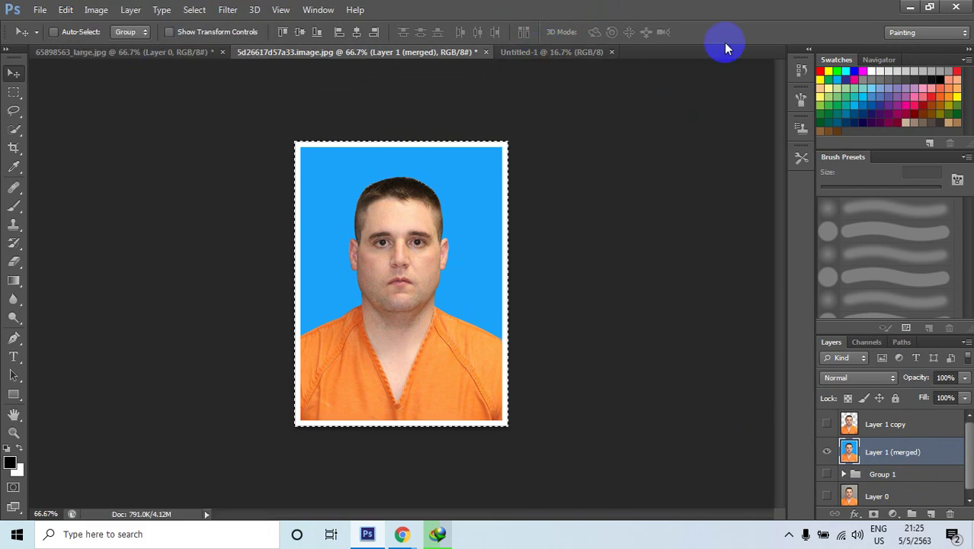
click(560, 53)
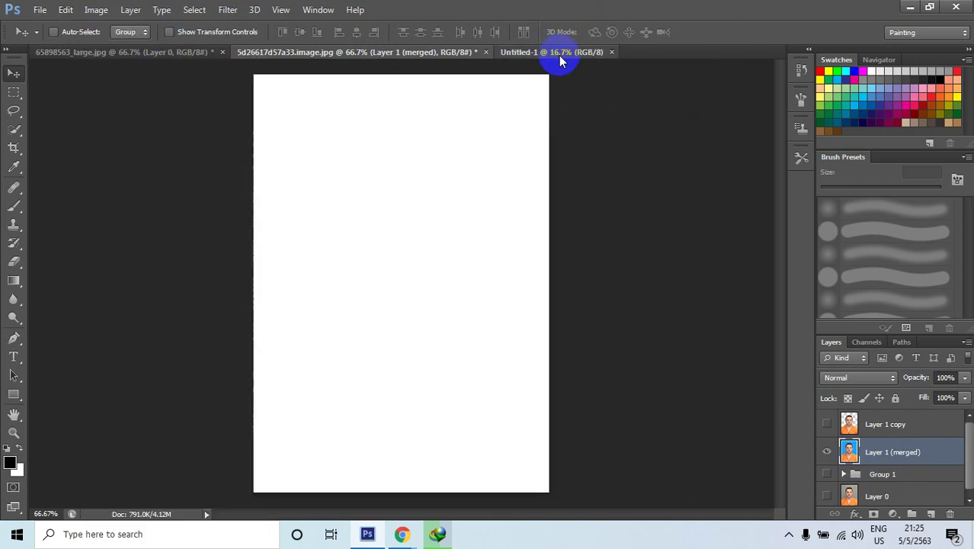
click(73, 15)
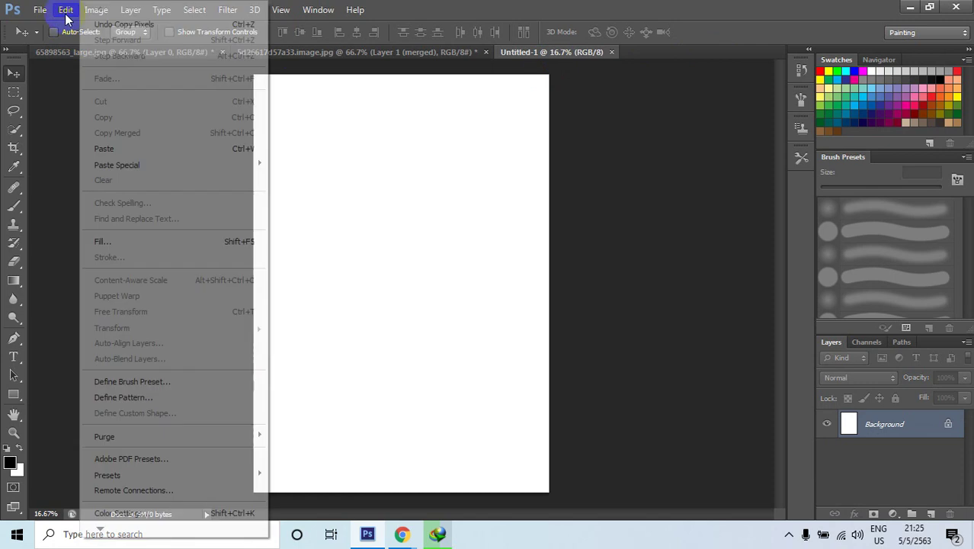
click(113, 149)
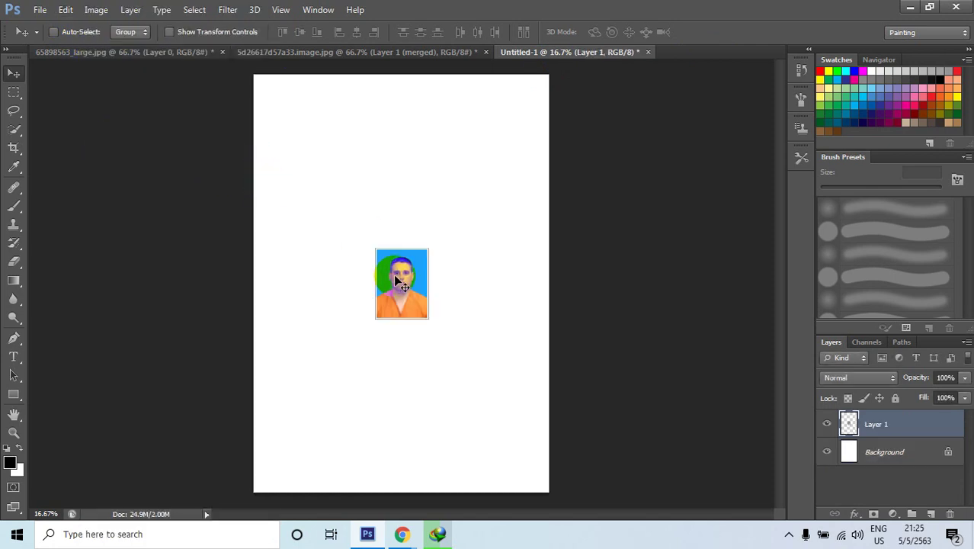
Move the pasted photo to the upper-left corner of the page and nudge it right to leave a small margin
drag(397, 276, 294, 116)
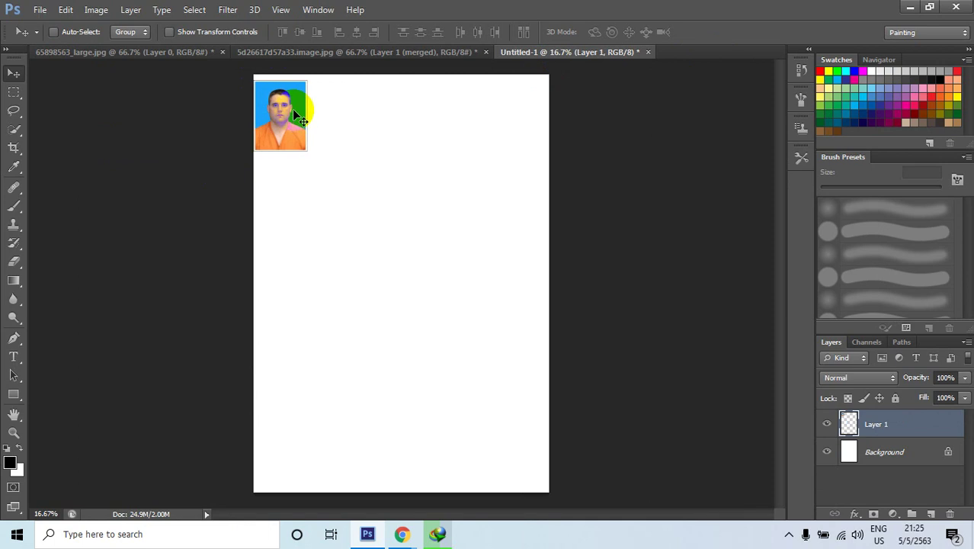
key(Right)
key(Right)
key(Right)
key(Right)
key(Right)
key(Right)
key(Right)
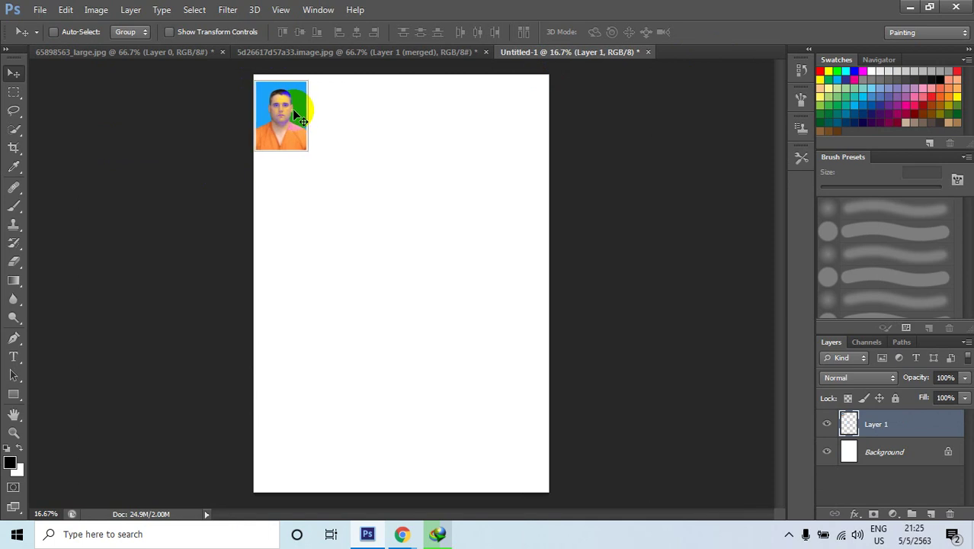
key(shift+Right)
key(shift+Right)
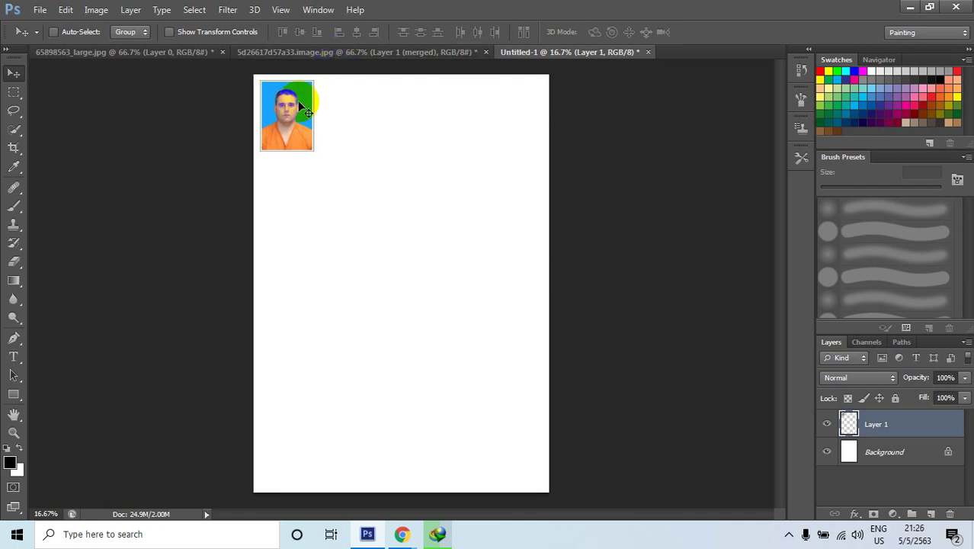
Duplicate the photo flush against its right edge, and duplicate the pair to extend the row to four photos
click(14, 73)
drag(295, 107, 349, 115)
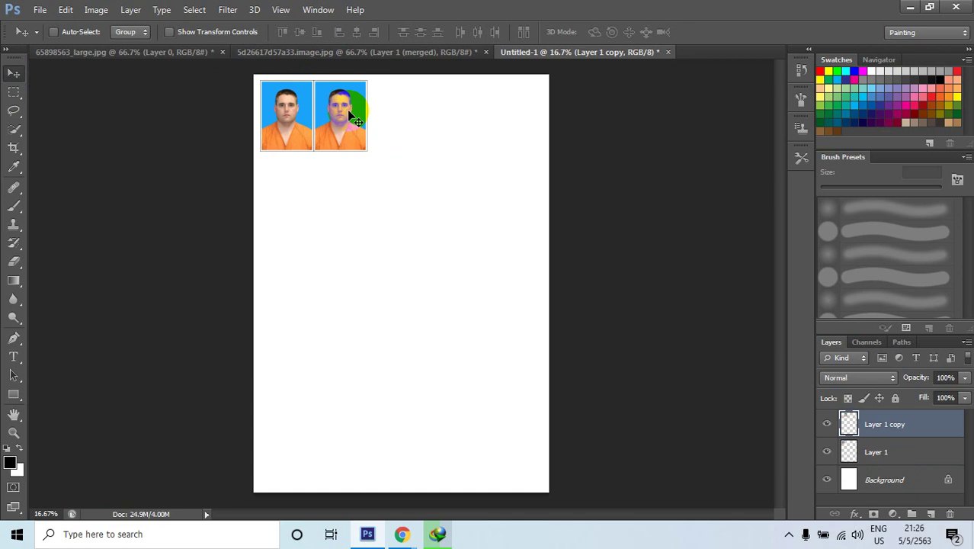
key(ctrl+plus)
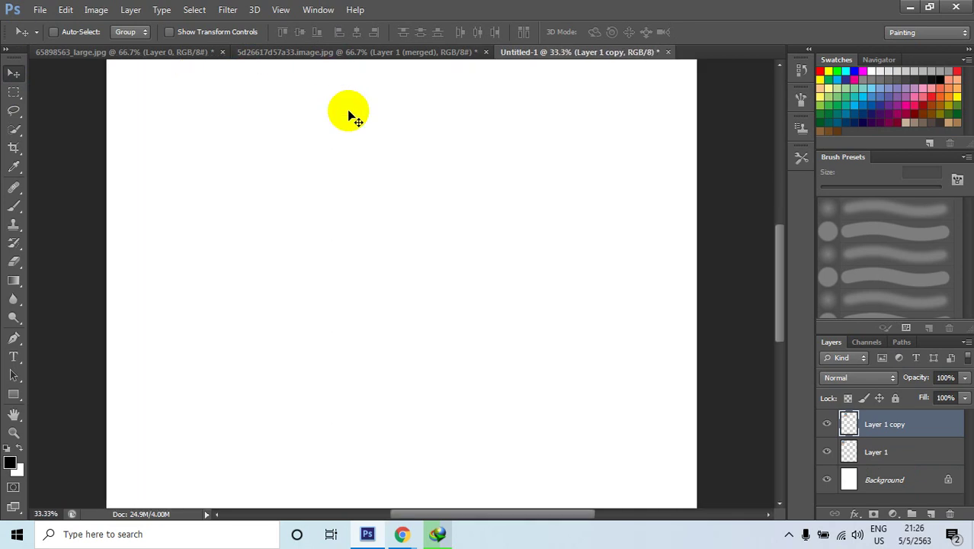
key(space)
drag(381, 183, 407, 286)
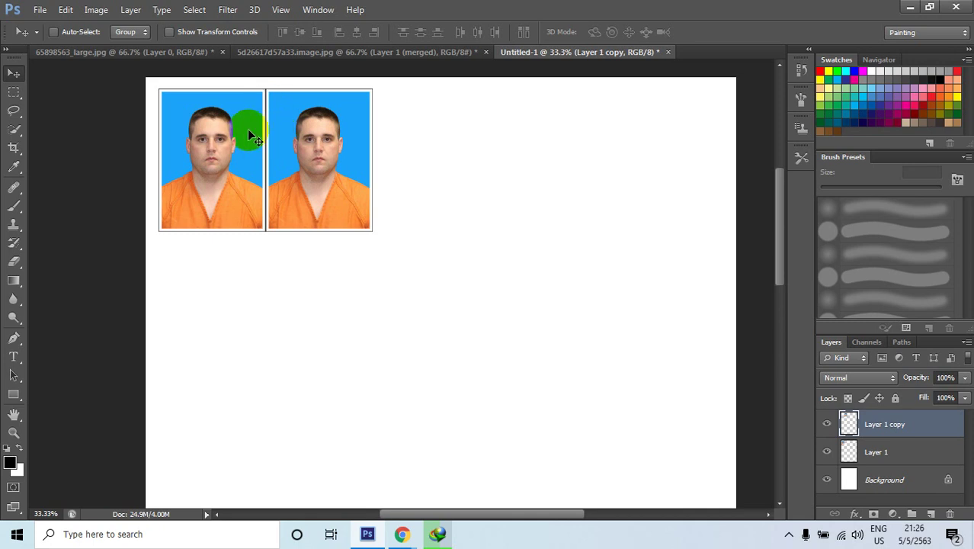
shift+click(877, 454)
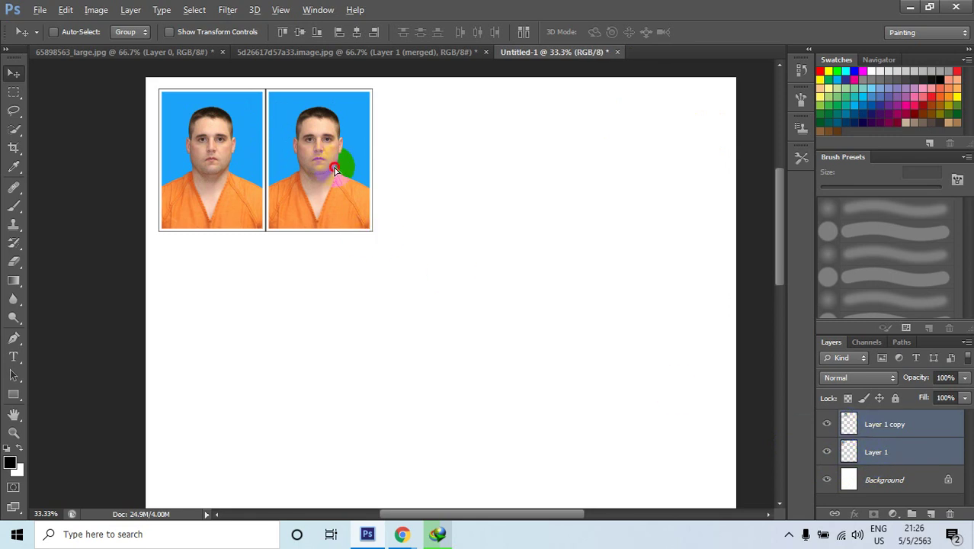
drag(324, 163, 541, 162)
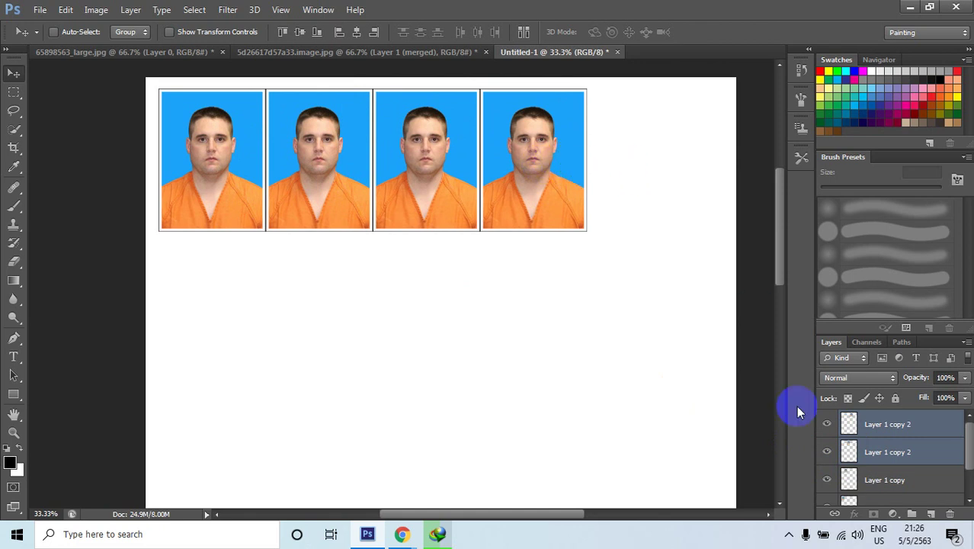
Duplicate the fourth photo flush to its right to make a row of five
click(915, 432)
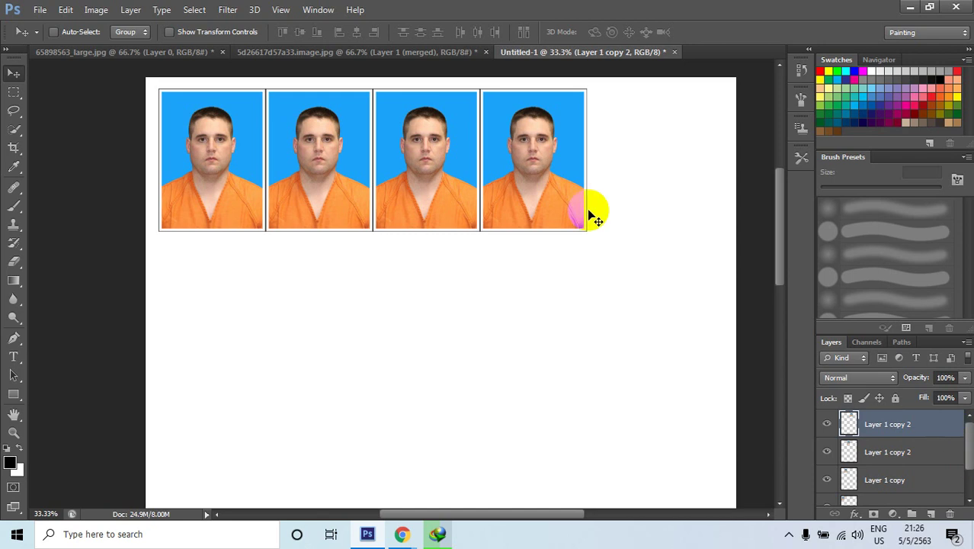
click(563, 180)
drag(564, 180, 661, 177)
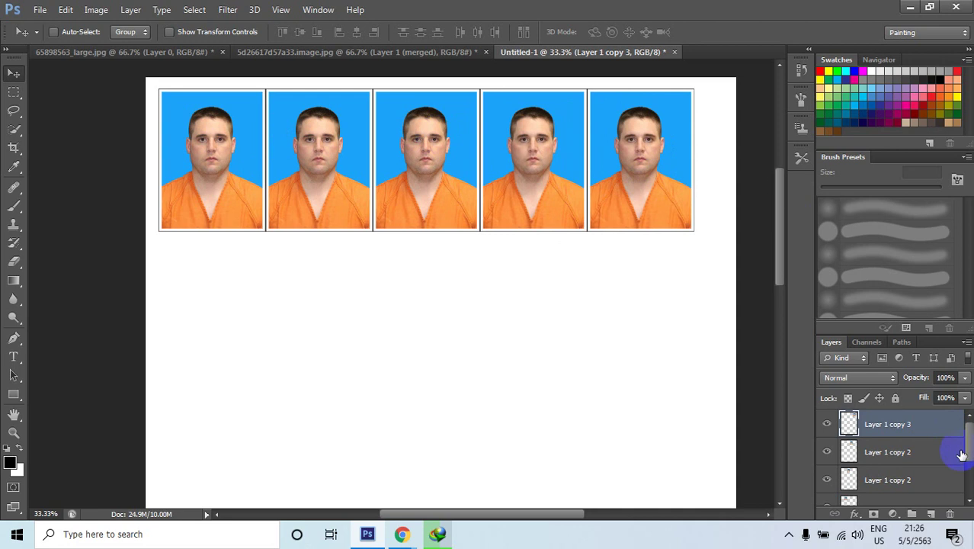
Select all five photo layers and move the row so it sits centred between the page's side edges
mouse_move(969, 425)
mouse_down()
mouse_move(967, 440)
mouse_move(967, 414)
mouse_up()
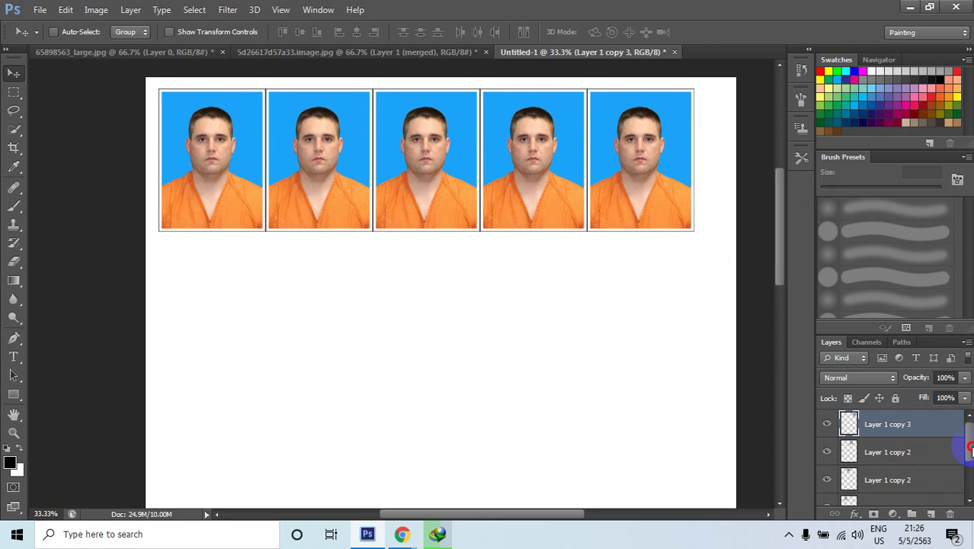
drag(969, 443, 962, 468)
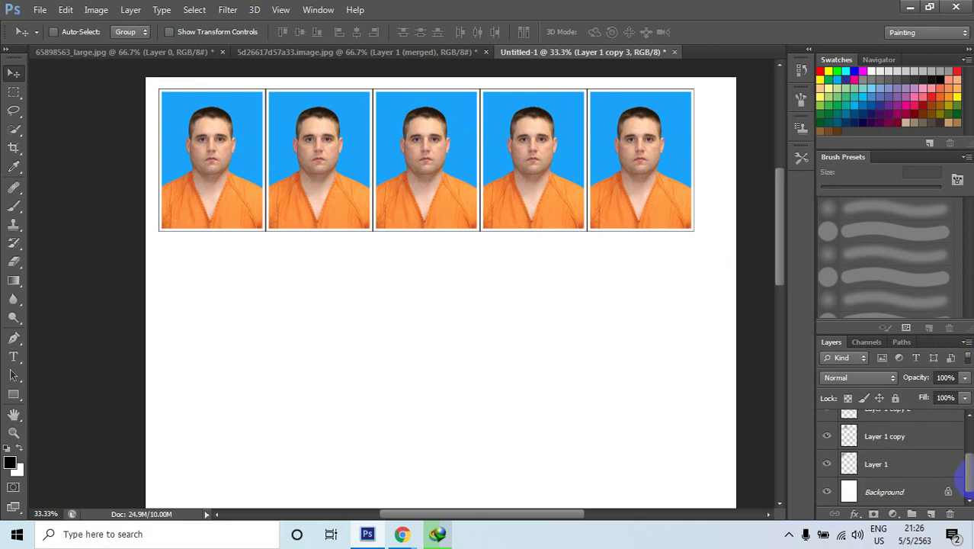
shift+click(900, 463)
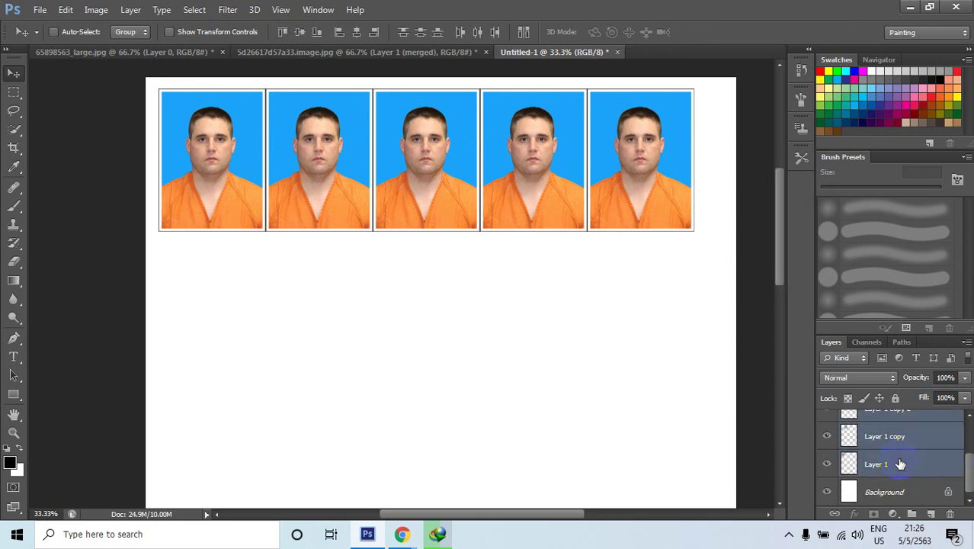
click(524, 185)
mouse_move(523, 183)
mouse_down()
mouse_move(538, 187)
mouse_move(532, 180)
mouse_up()
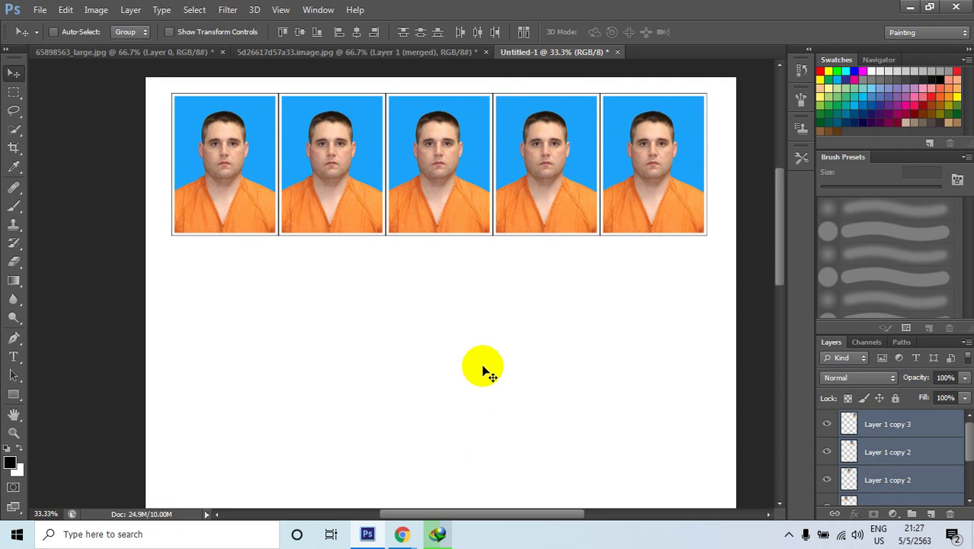
Select all five photo layers and duplicate the row flush below repeatedly to build a grid of five rows
key(ctrl+minus)
key(ctrl+minus)
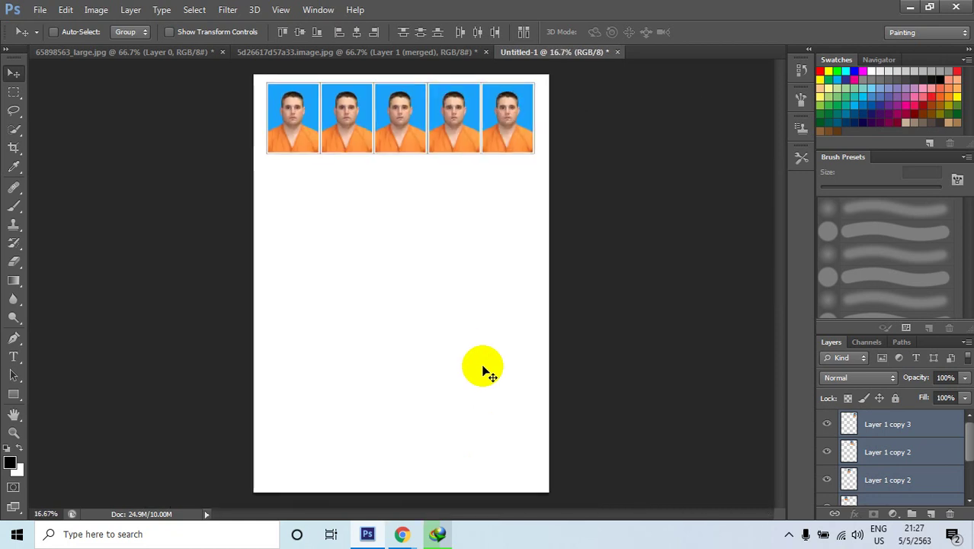
click(931, 426)
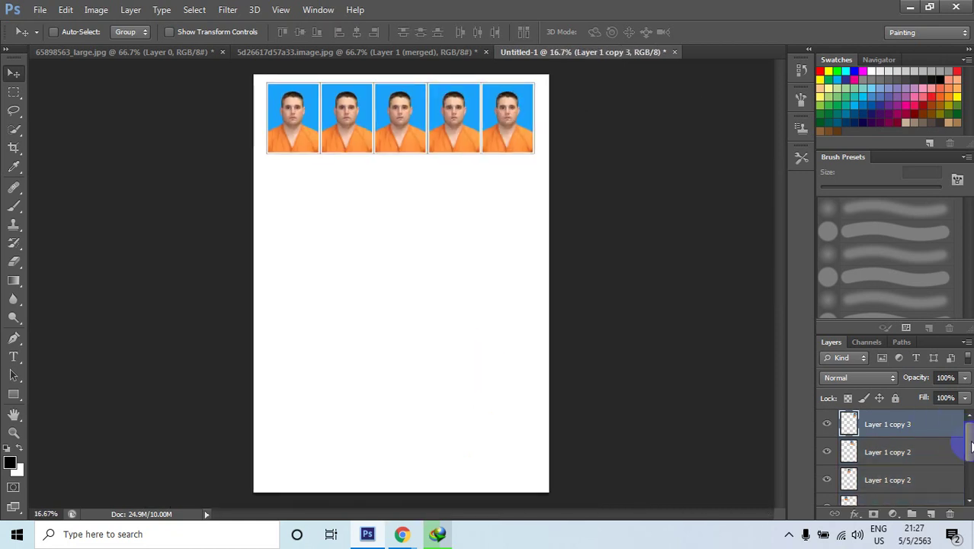
drag(971, 447, 969, 414)
drag(970, 456, 906, 462)
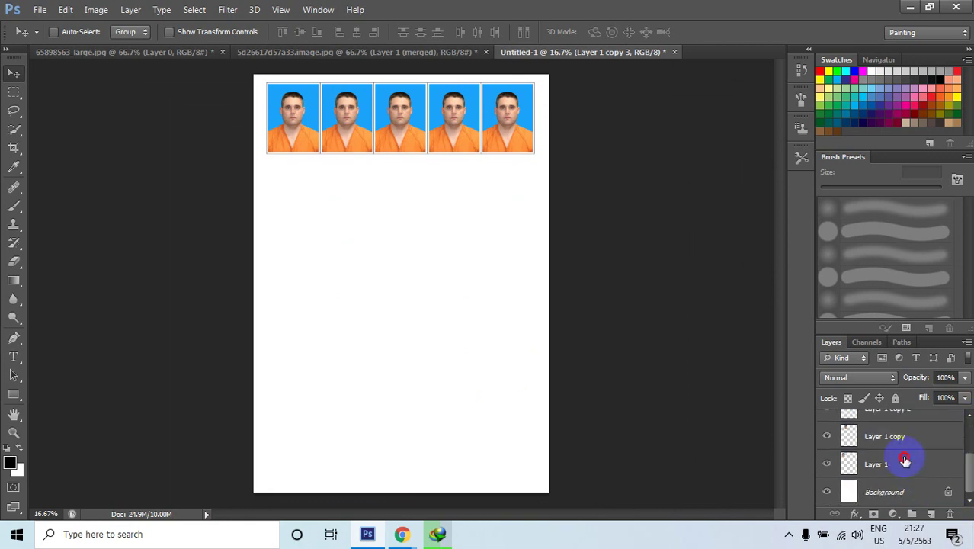
shift+click(905, 461)
click(938, 469)
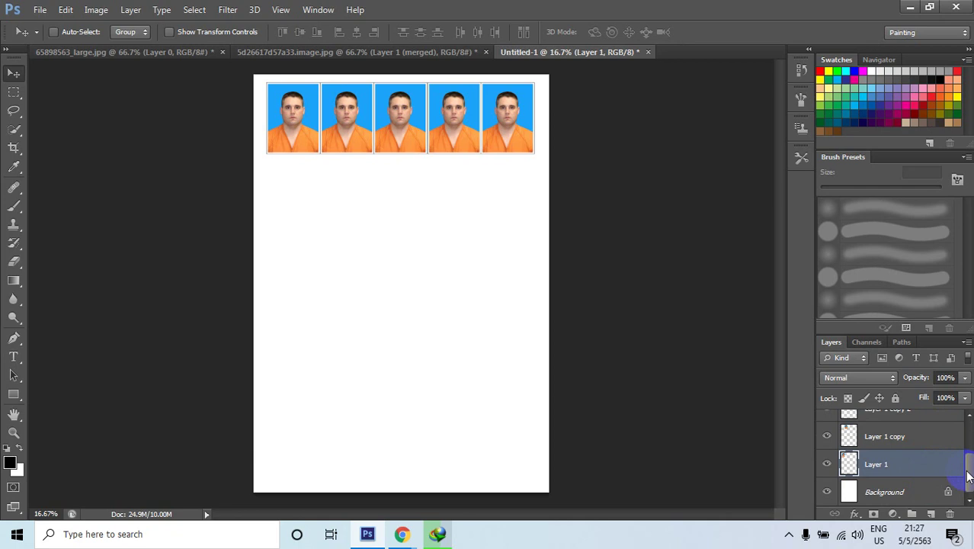
drag(970, 477, 972, 420)
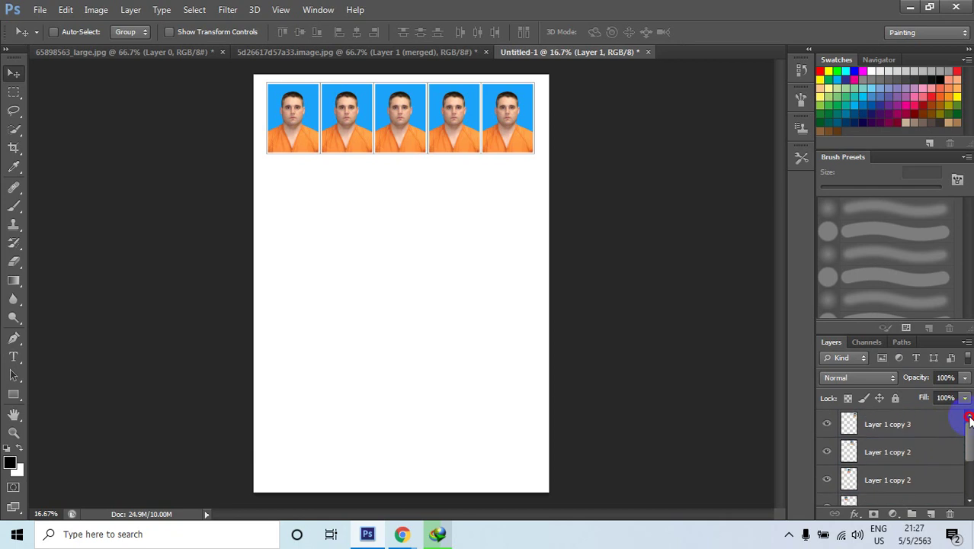
shift+click(914, 427)
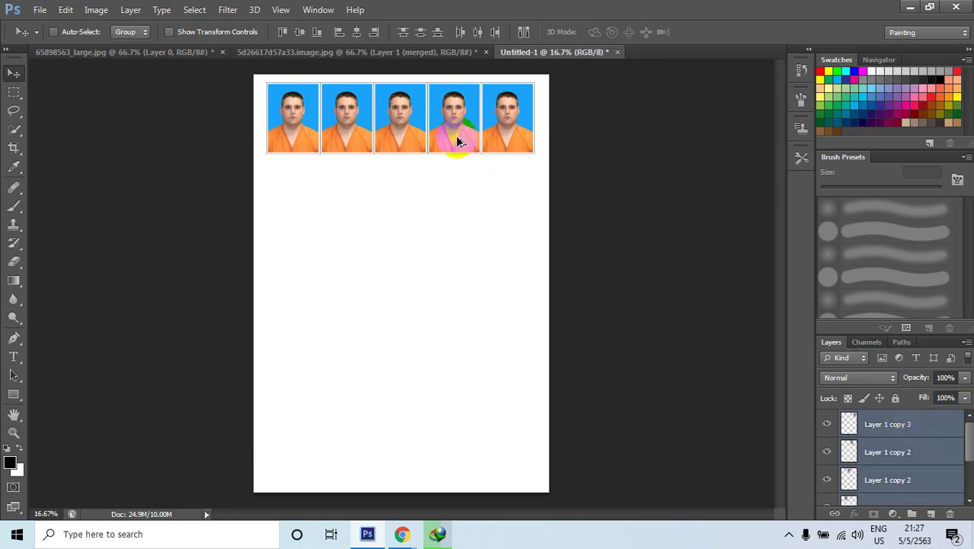
drag(446, 127, 446, 200)
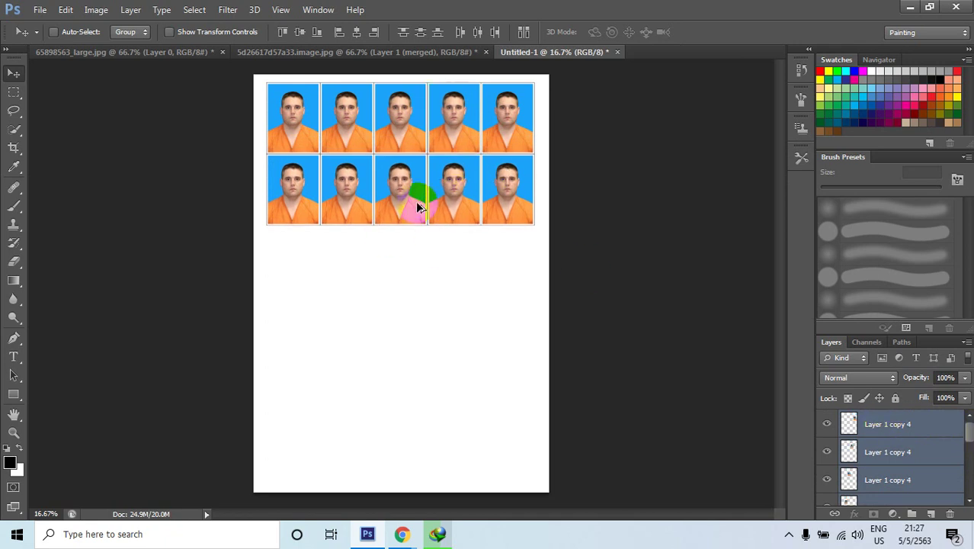
drag(408, 196, 404, 395)
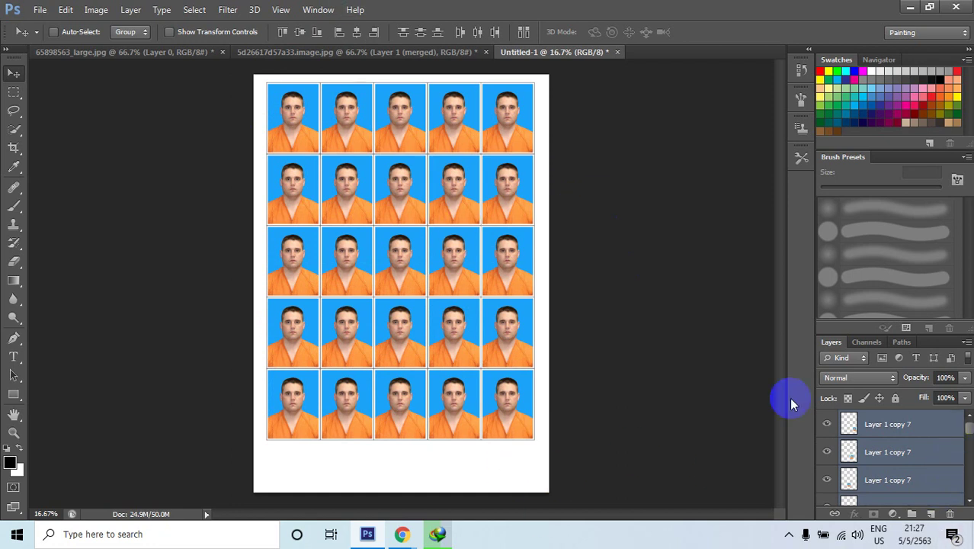
Select all the photo layers except the background and move the whole grid down, nudging it to sit centred on the page
click(919, 425)
drag(969, 428, 957, 483)
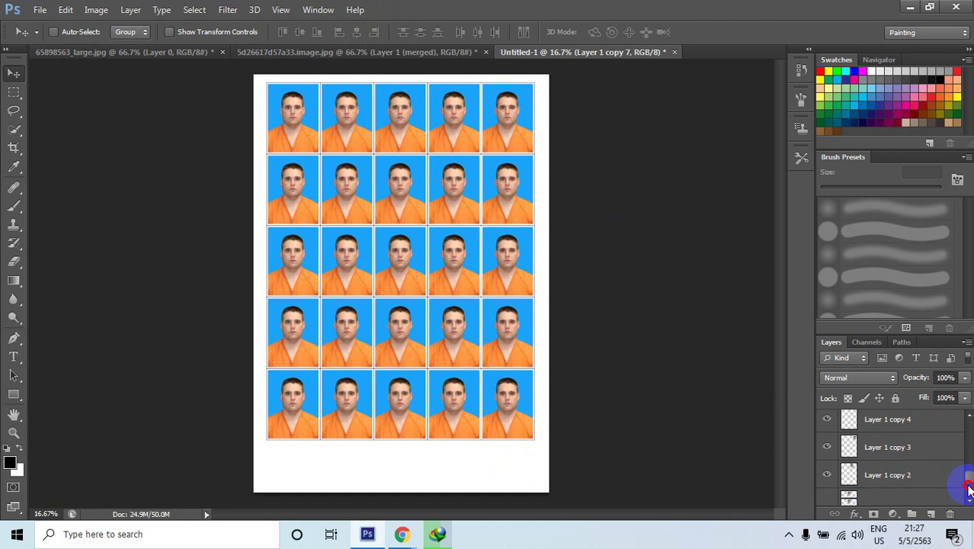
shift+click(888, 465)
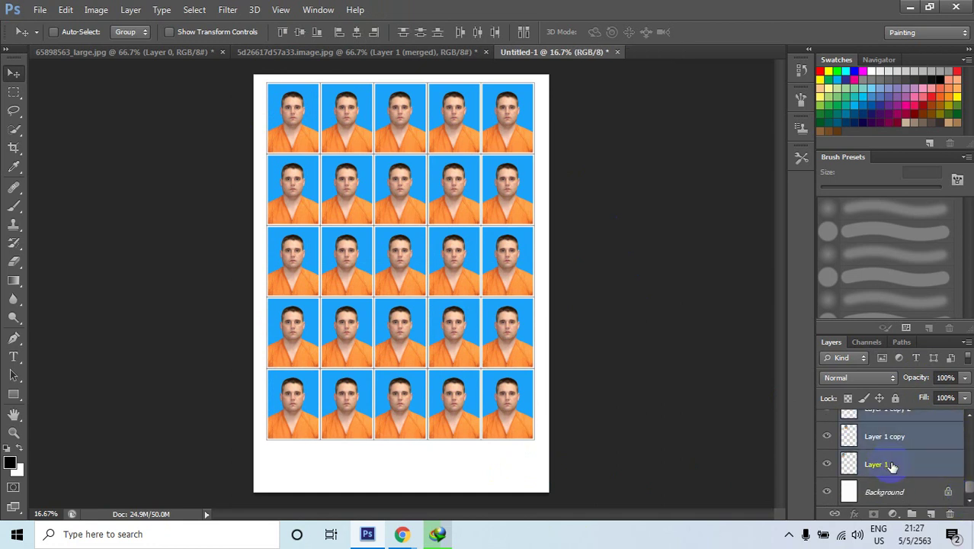
drag(453, 321, 450, 339)
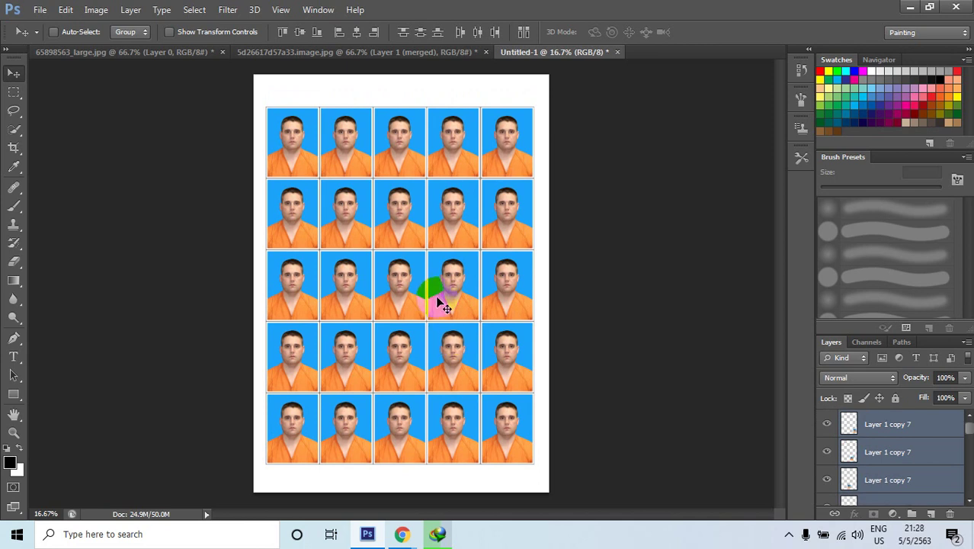
key(shift+Up)
key(shift+Up)
key(shift+Right)
key(shift+Right)
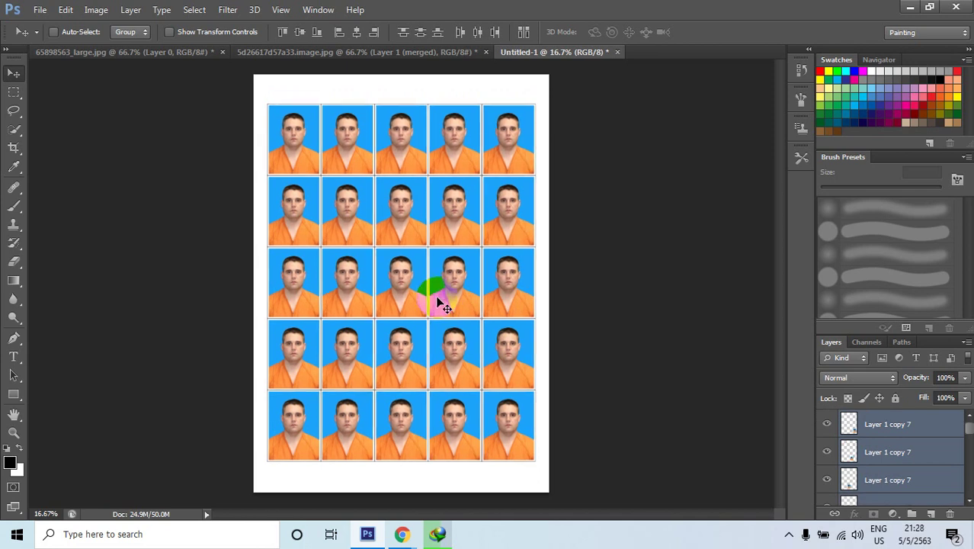
key(shift+Left)
key(XF86AudioRaiseVolume)
key(XF86AudioLowerVolume)
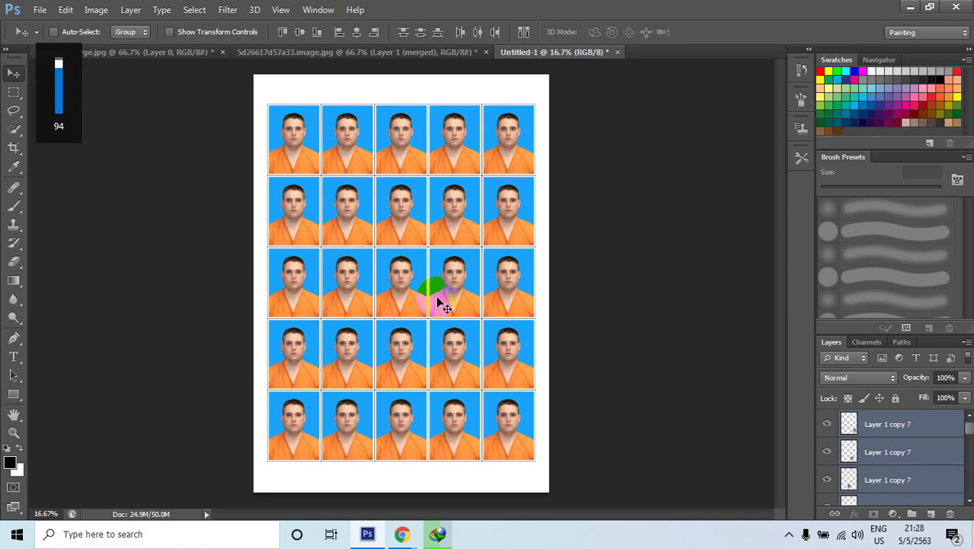
key(XF86AudioRaiseVolume)
key(XF86AudioRaiseVolume)
key(XF86AudioRaiseVolume)
key(XF86AudioRaiseVolume)
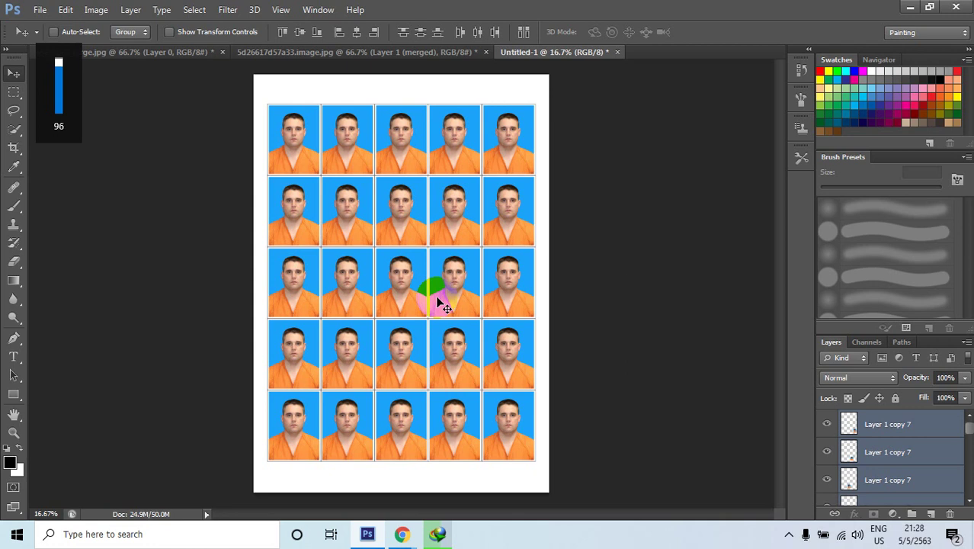